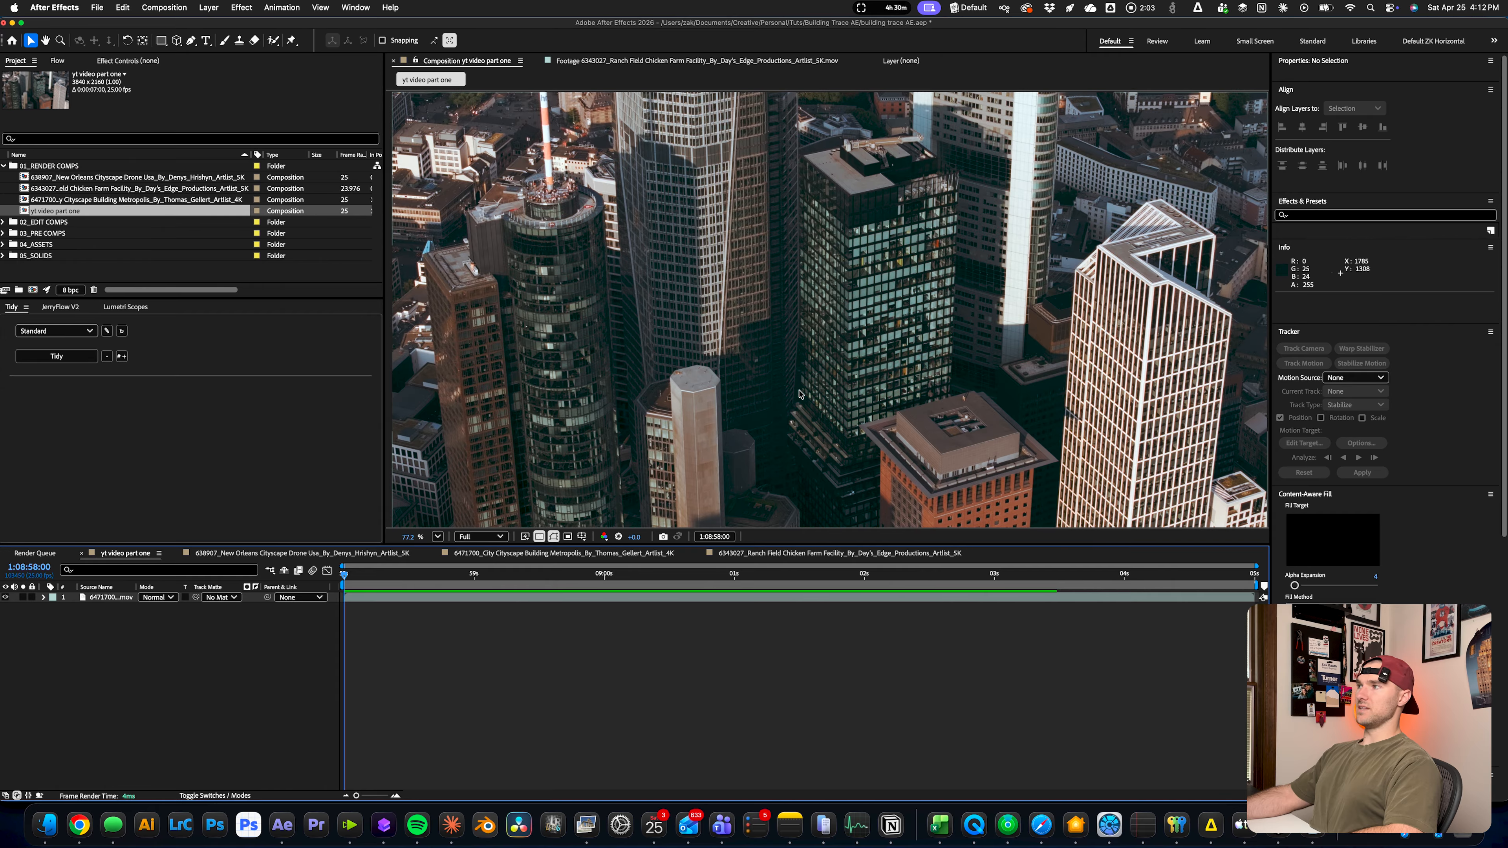
Trace a closed Pen tool outline around the dark glass tower and keyframe its path at the first frame
key("g")
scroll(795, 444, "up", 2)
left_click_drag(861, 207, 861, 368)
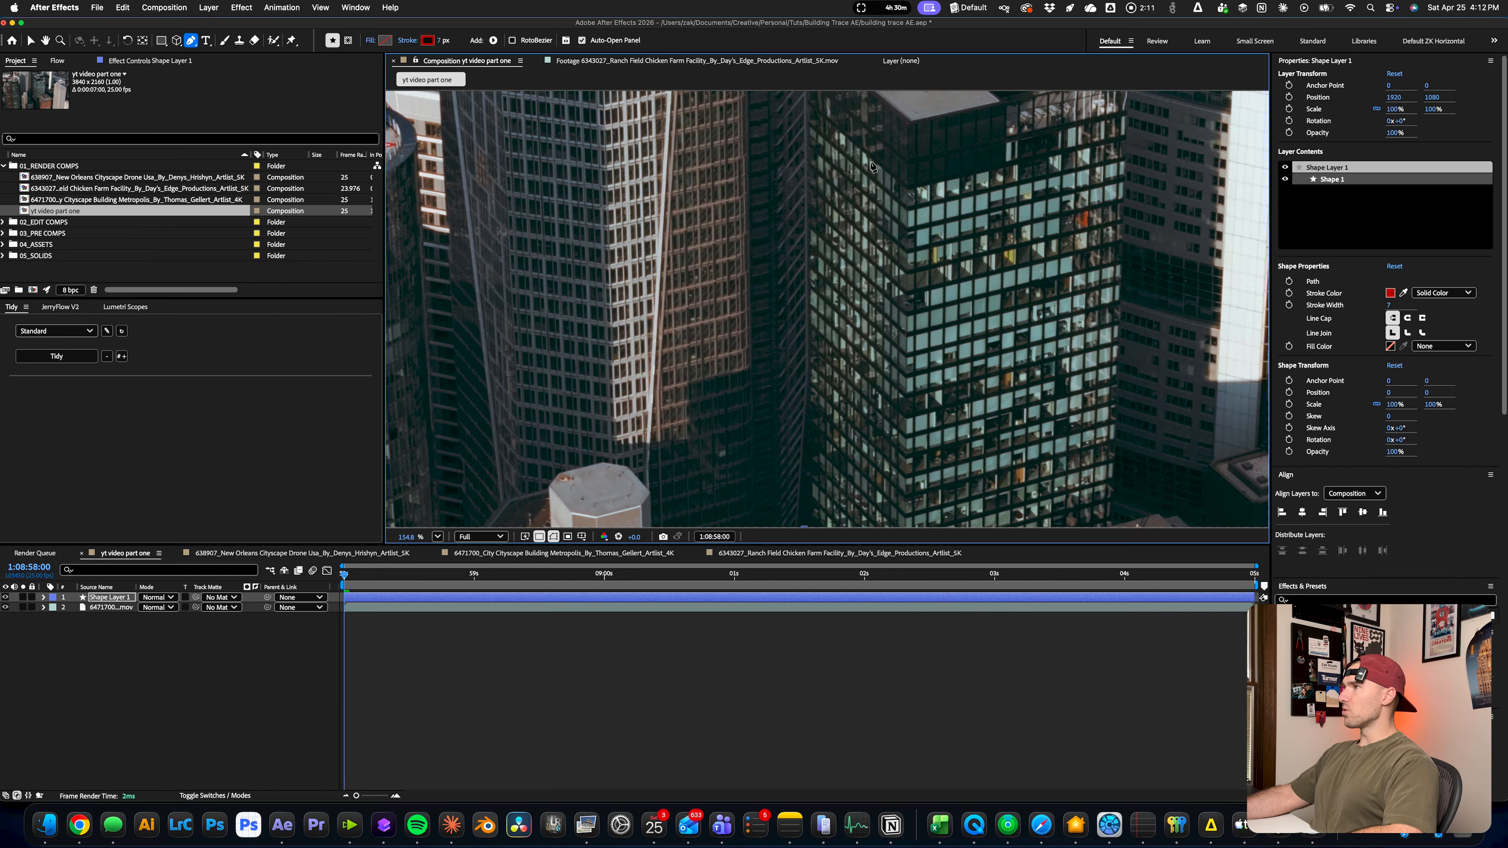
left_click_drag(873, 168, 866, 334)
left_click(797, 206)
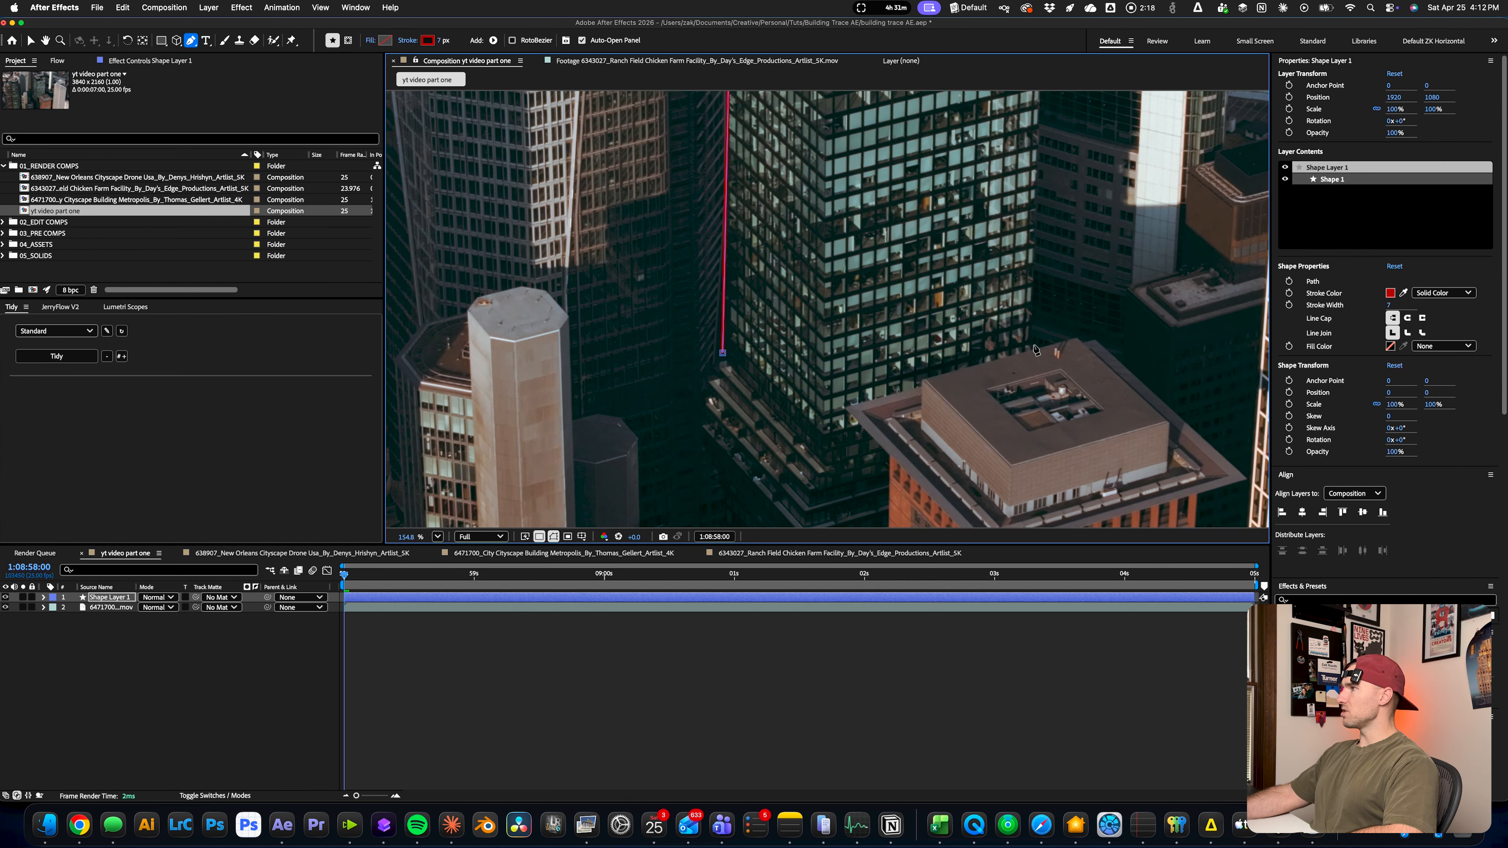
scroll(820, 292, "down", 3)
key("g")
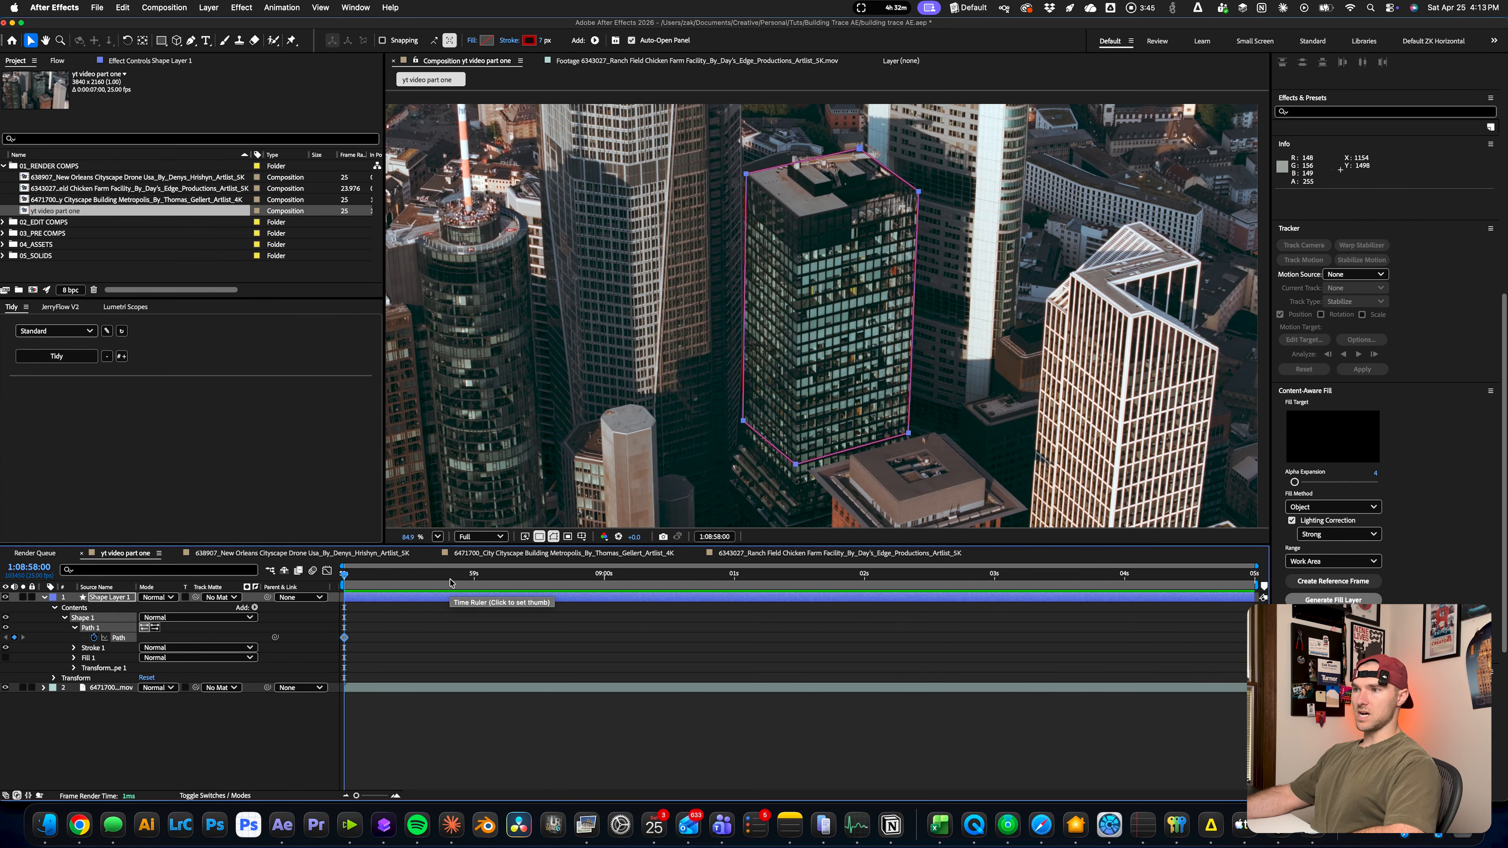
Move the outline's path points onto the tower's corners at the last frame, 1:09:04:24, to keyframe the tracked shape
left_click_drag(414, 579, 1249, 573)
key("v")
scroll(902, 176, "up", 4)
scroll(878, 178, "up", 3)
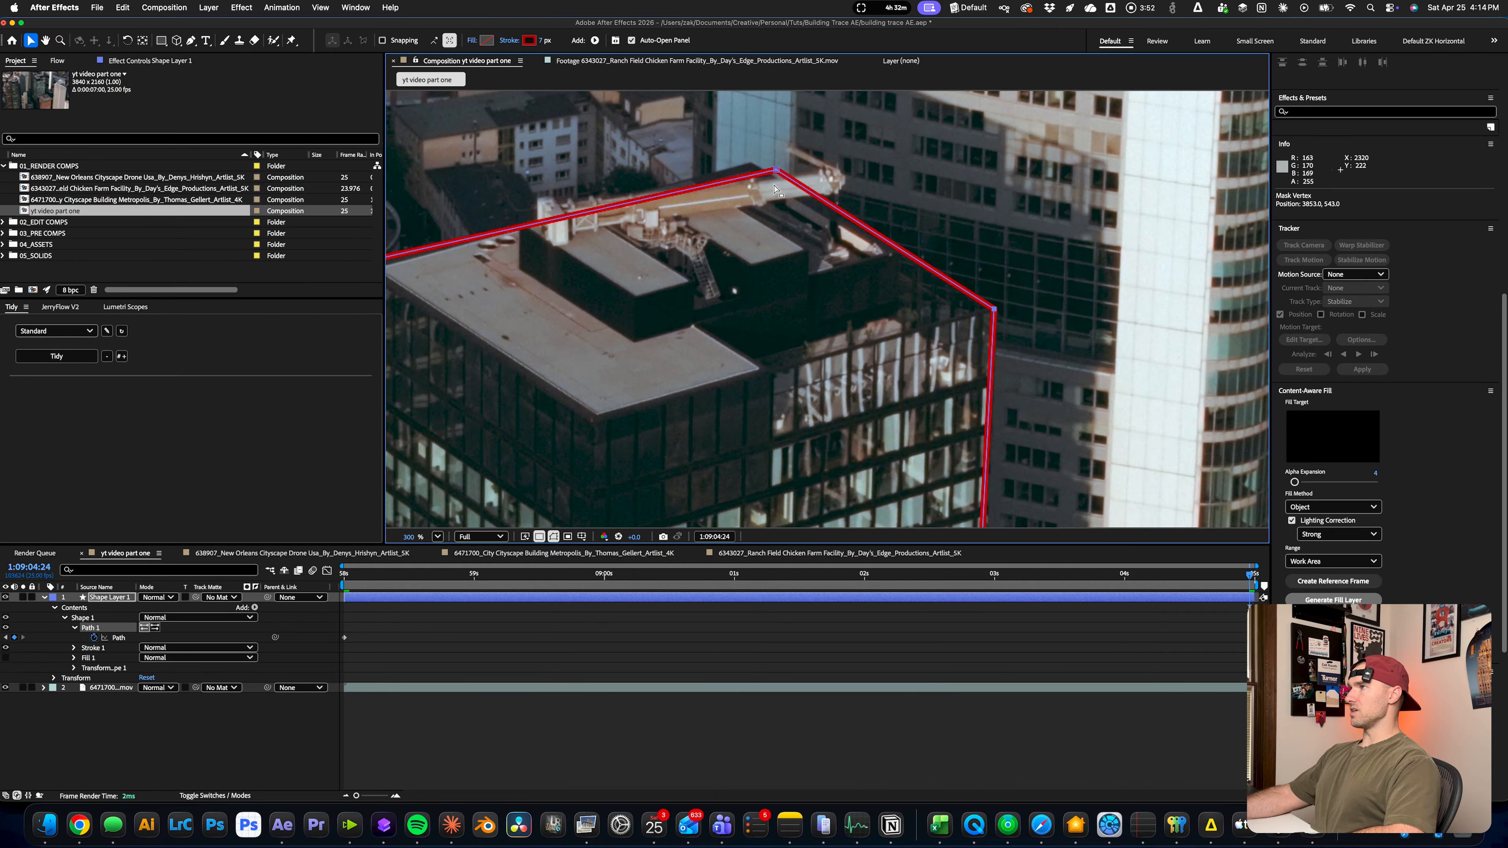
scroll(766, 179, "left", 6)
scroll(766, 178, "down", 1)
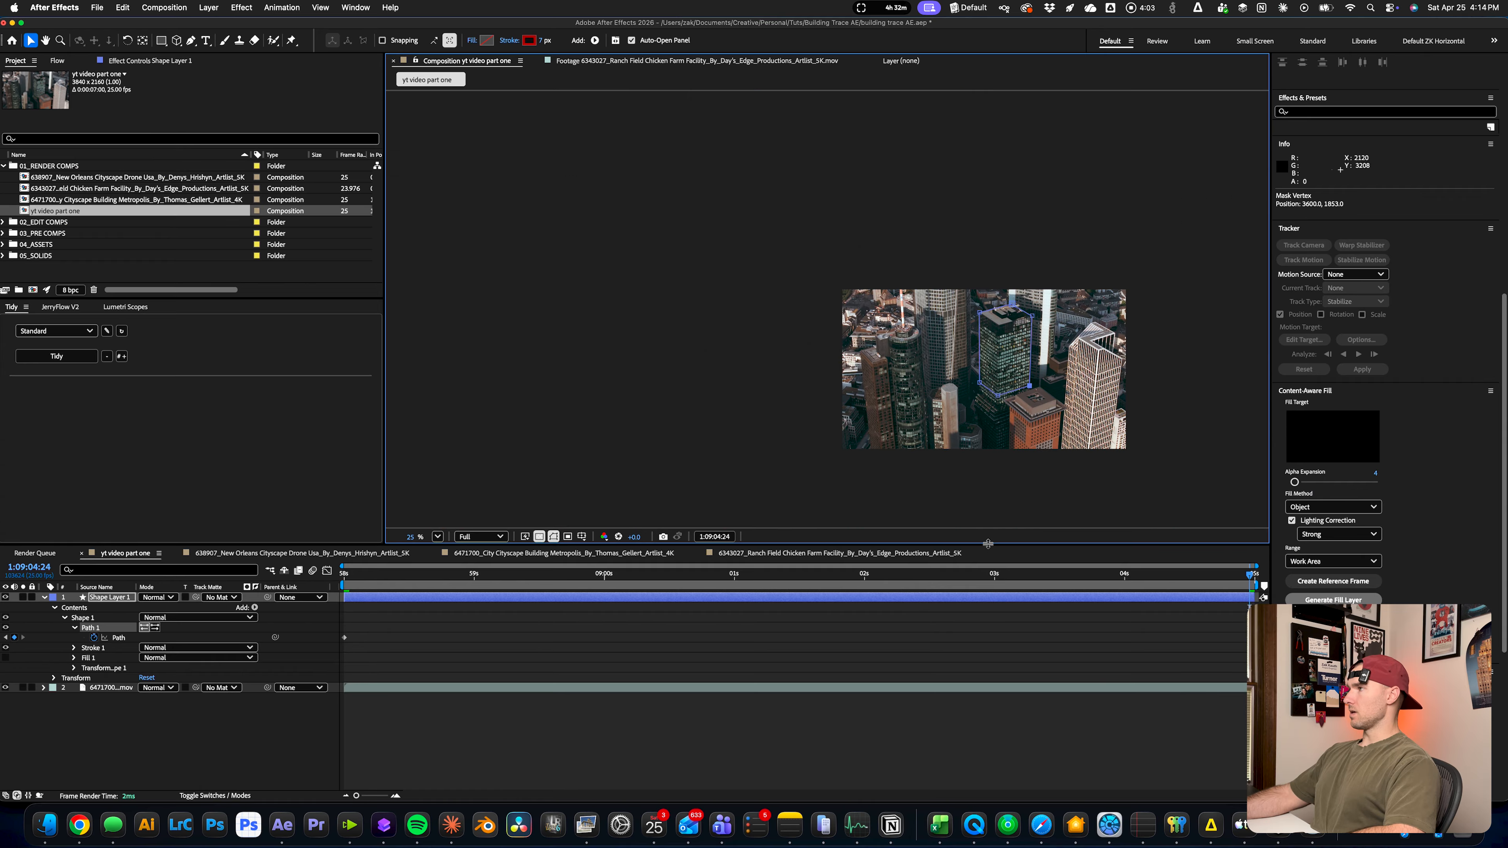
scroll(1073, 376, "up", 5)
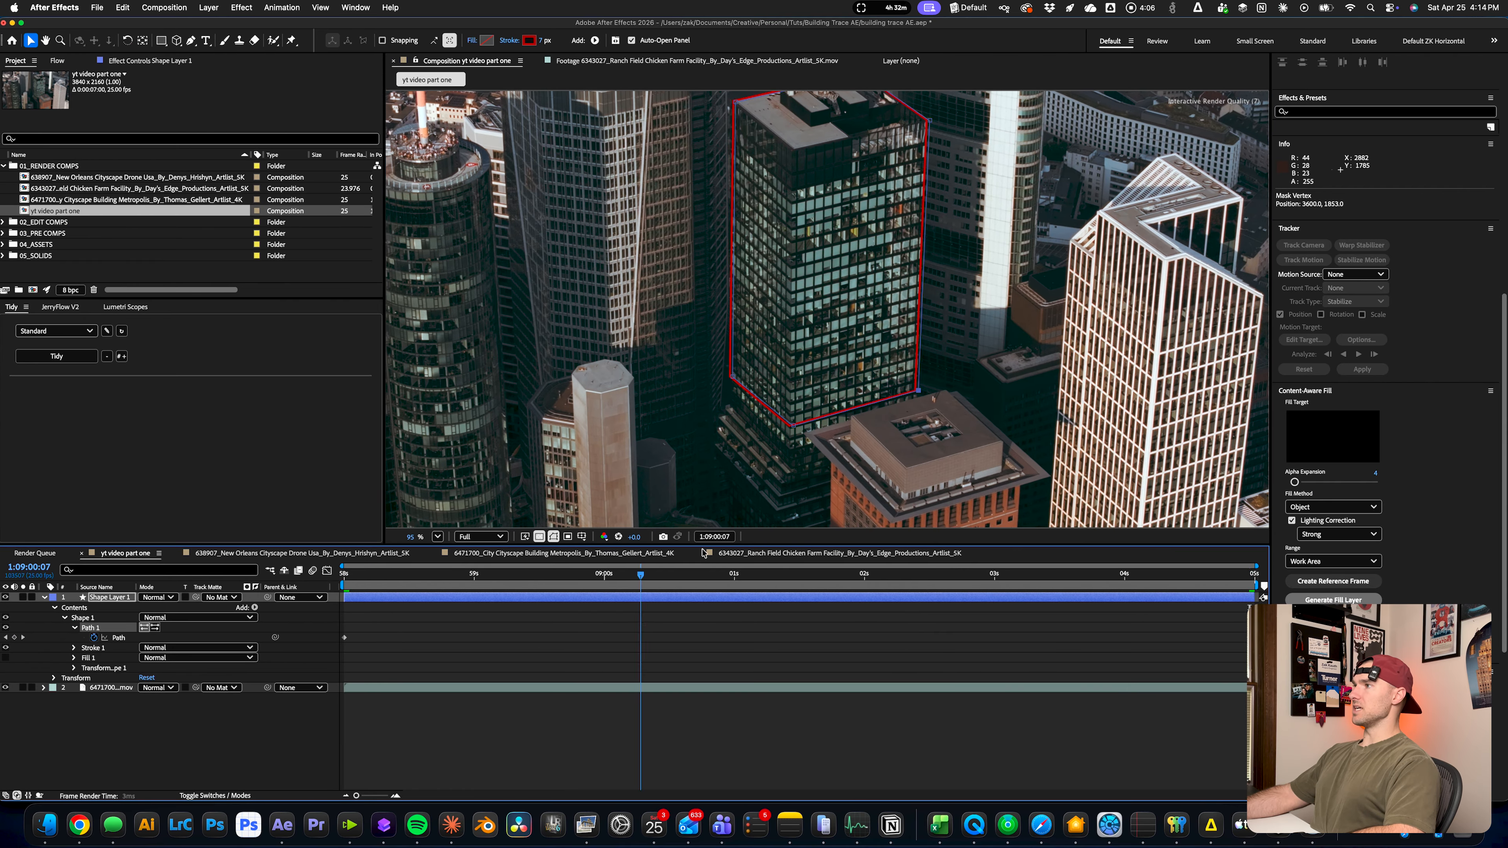
left_click_drag(195, 517, 1424, 510)
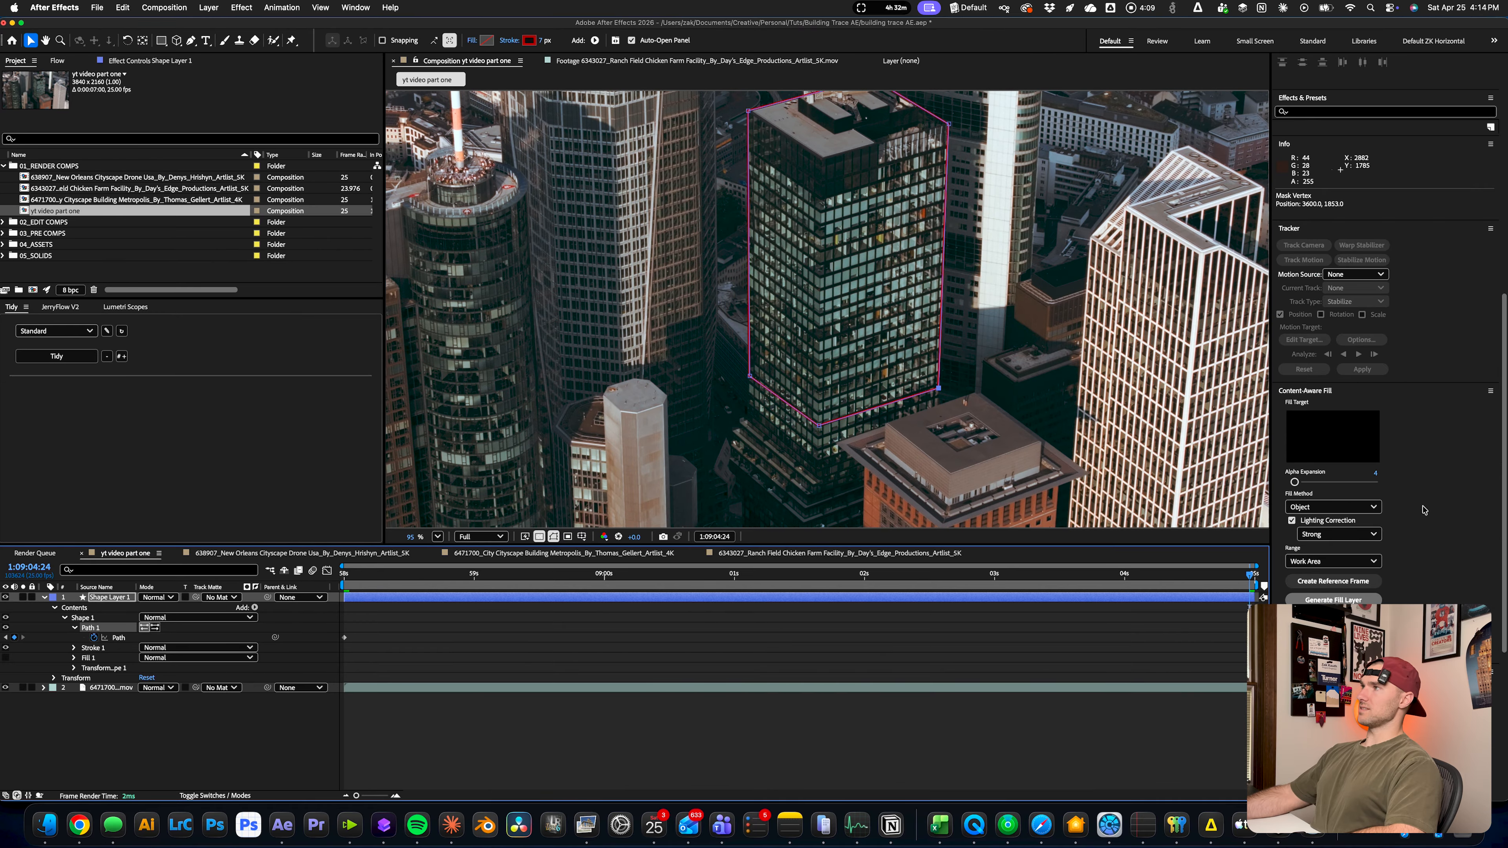
Correct the outline's path points at 1:09:01:21 so its lower corners follow the tower's edges
left_click_drag(1218, 512, 845, 527)
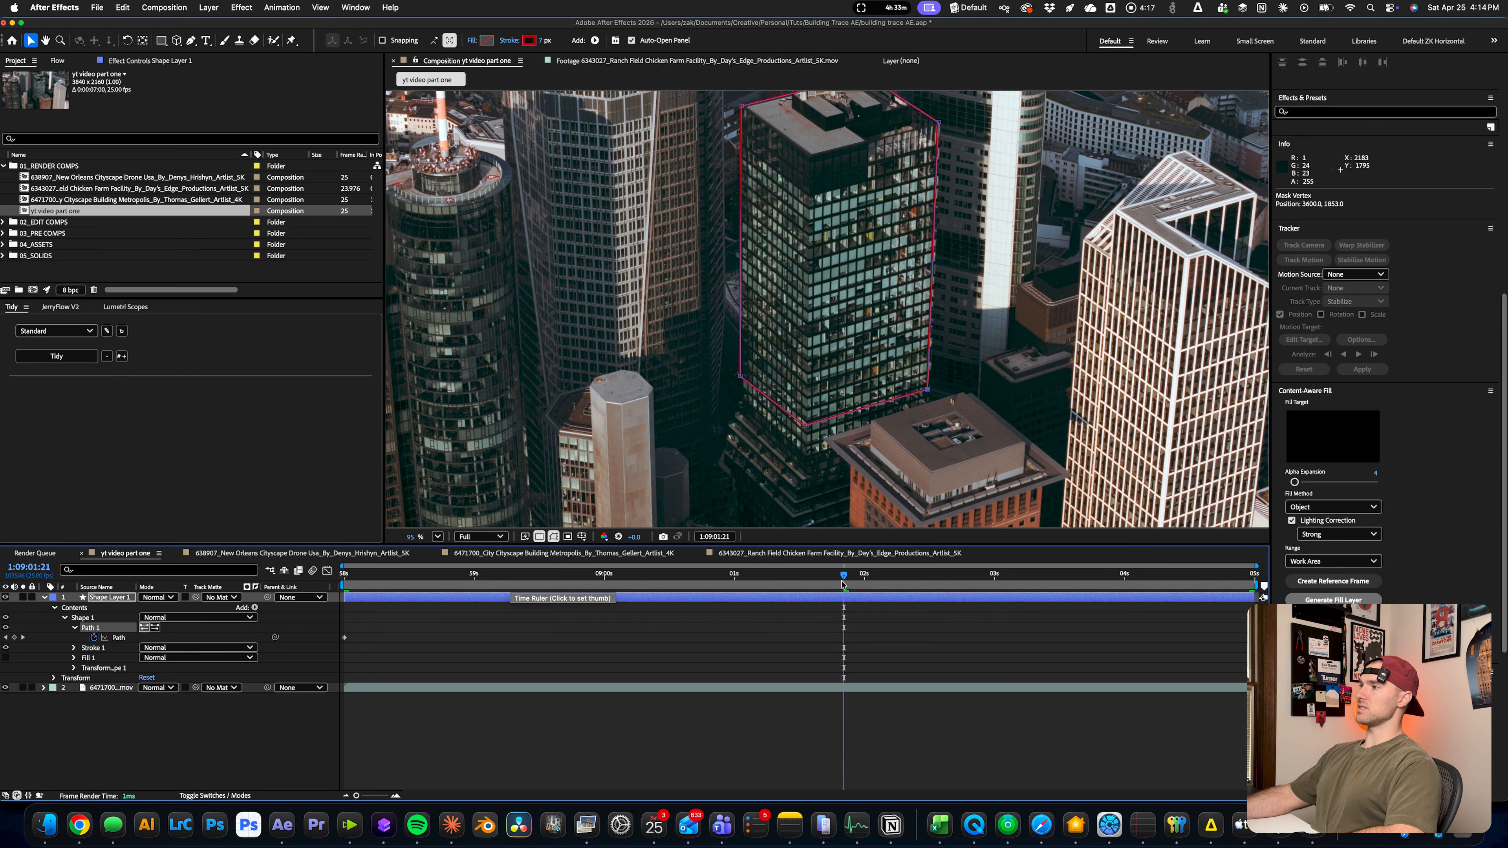
scroll(932, 392, "up", 10)
scroll(949, 389, "up", 2)
left_click_drag(932, 378, 950, 372)
scroll(950, 373, "down", 2)
left_click_drag(423, 385, 621, 355)
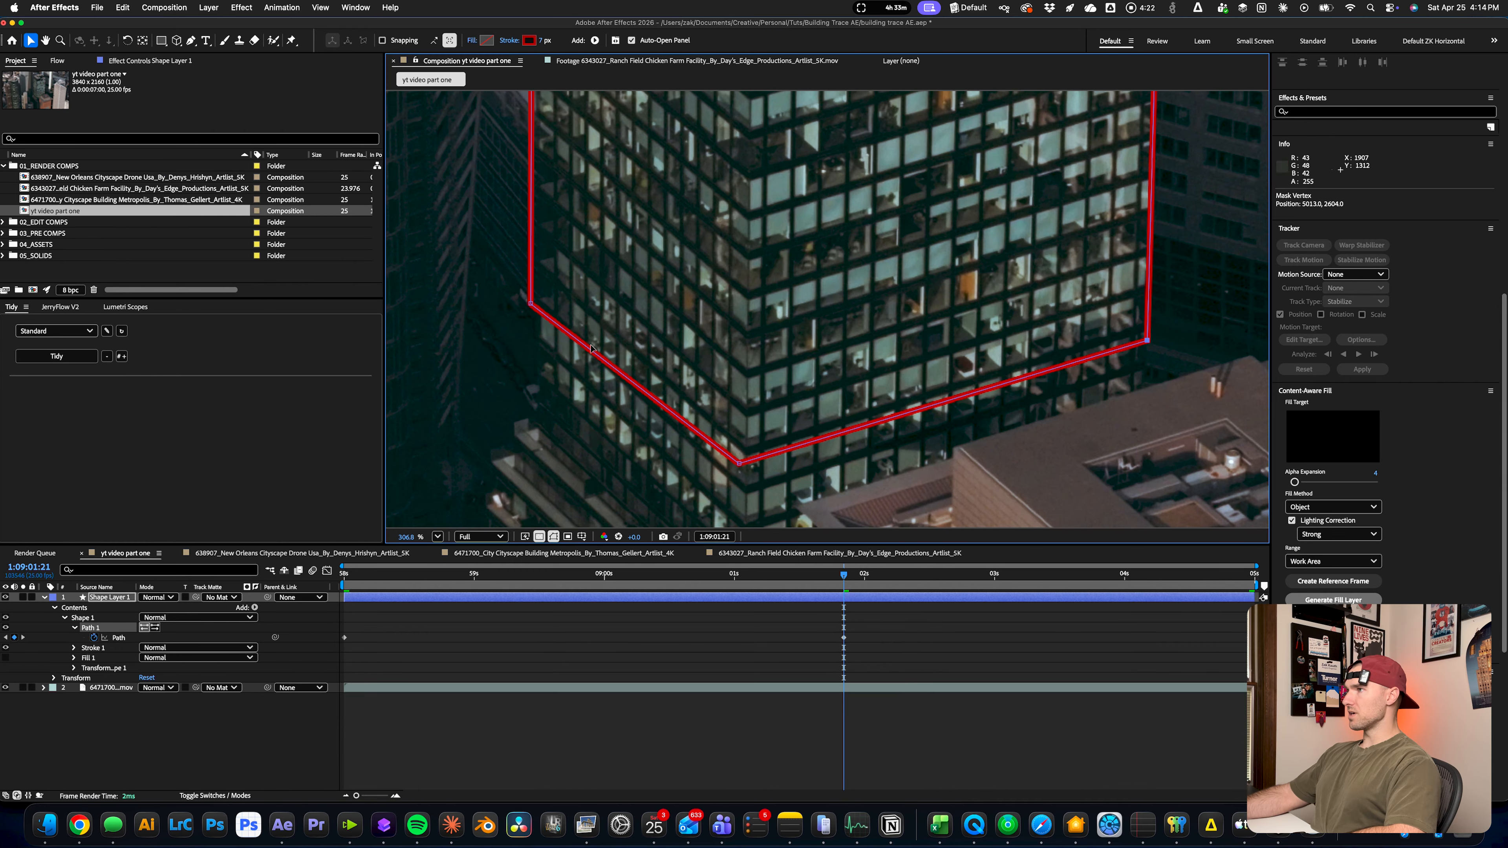
left_click_drag(534, 305, 541, 305)
left_click_drag(737, 460, 742, 464)
scroll(777, 318, "down", 5)
left_click_drag(821, 252, 846, 520)
scroll(799, 149, "down", 5)
Play back the tracked outline and go back to the start of the composition
key("space")
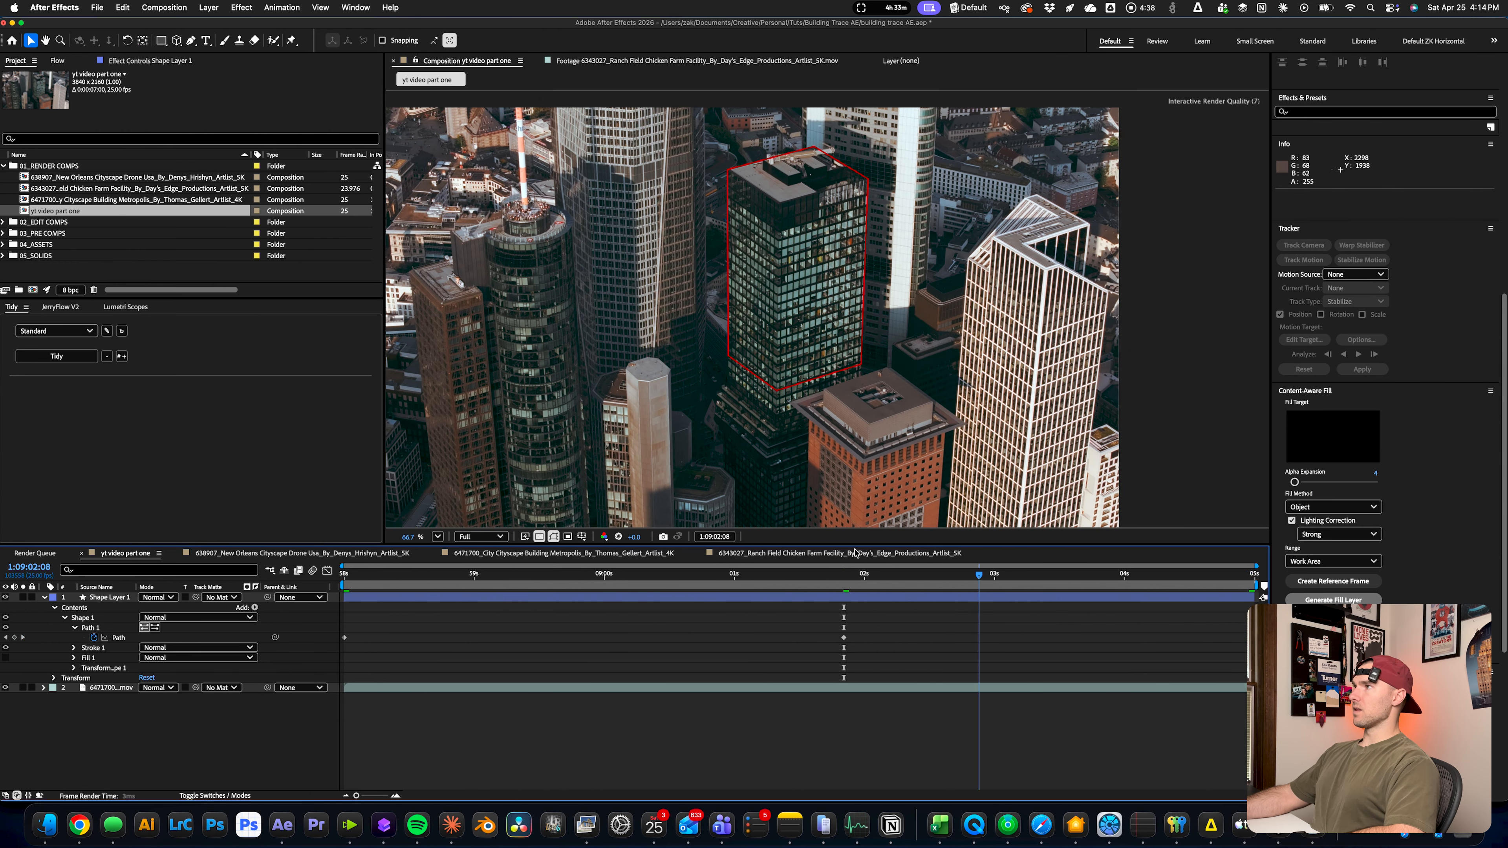
key("Home")
key("space")
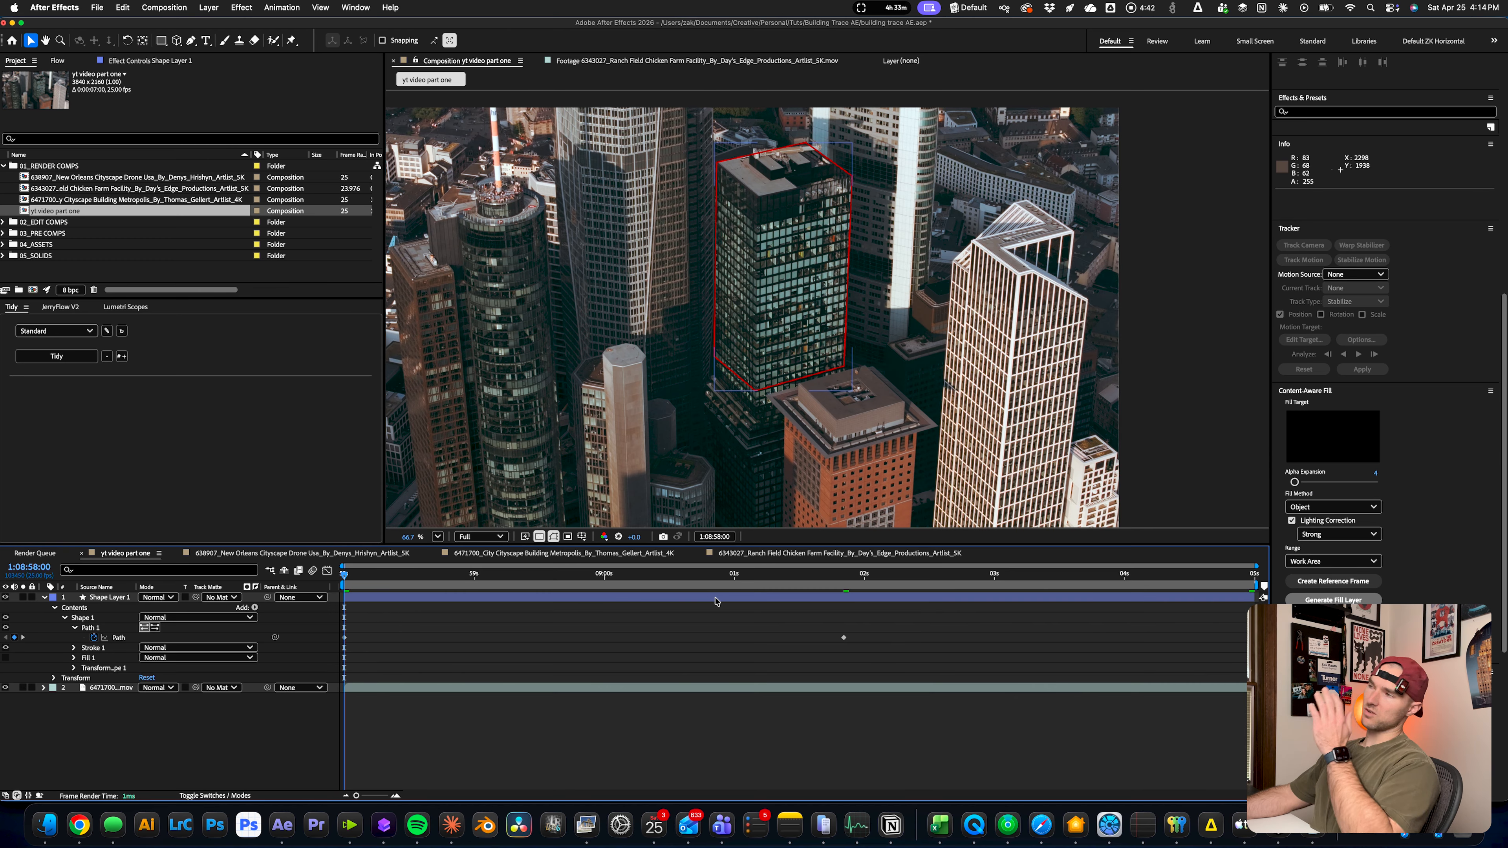
Rename the tower's shape layer to "outline"
left_click(412, 597)
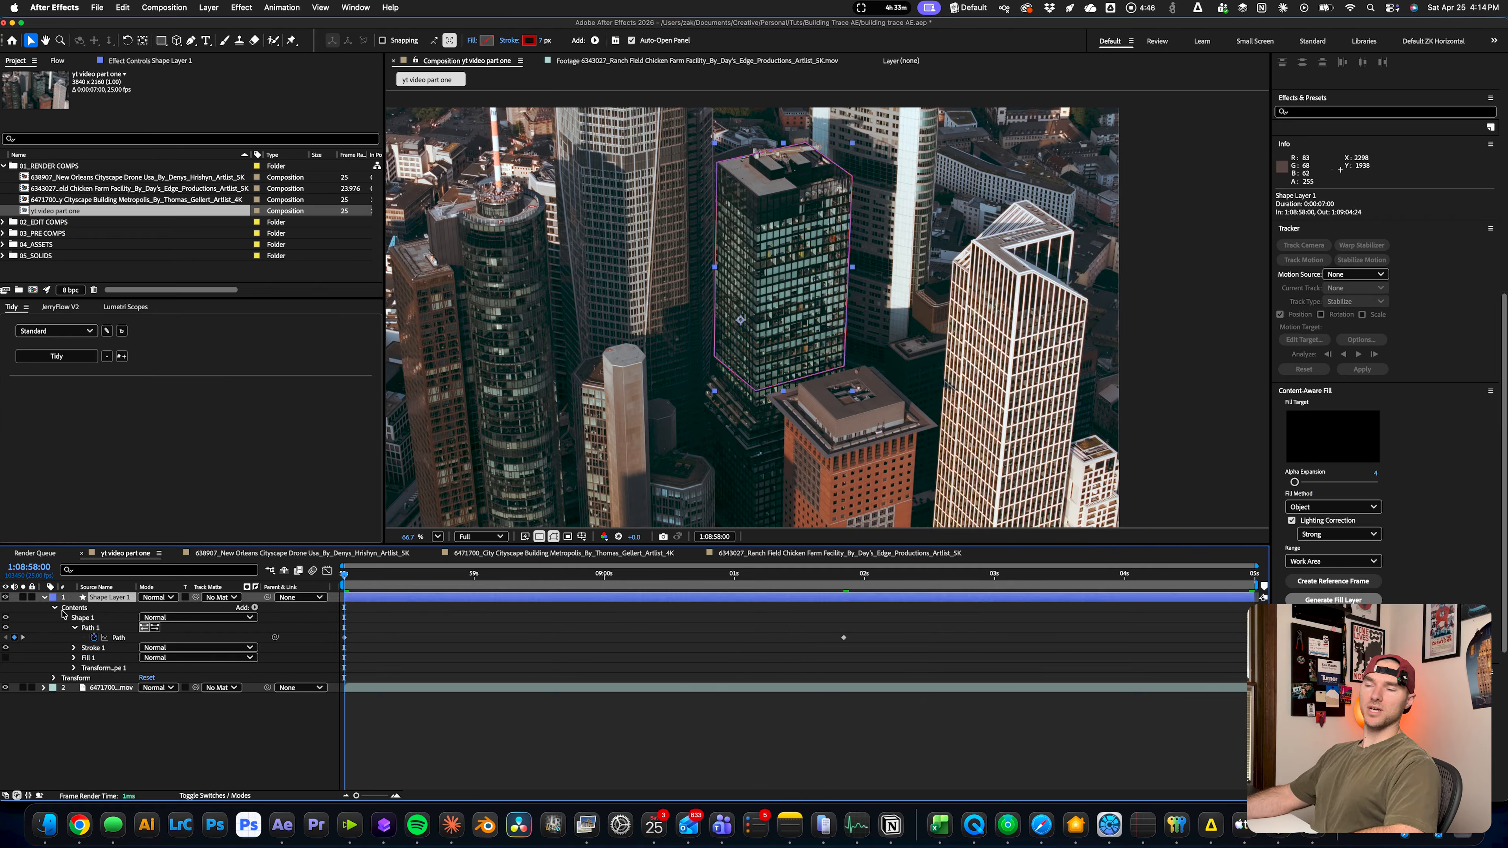
key("Return")
type("outline")
key("Return")
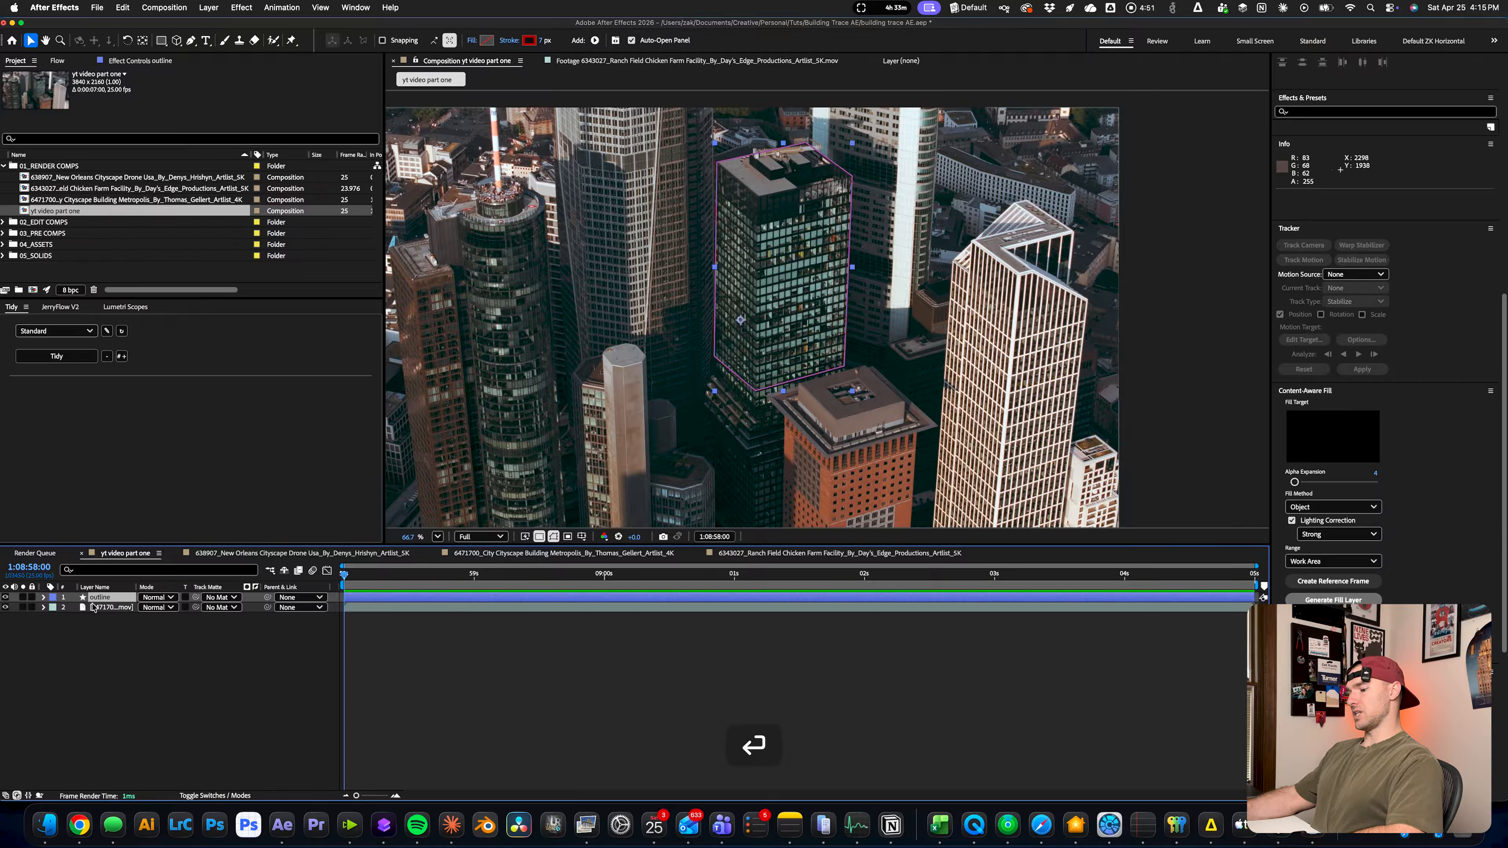
Duplicate the outline layer and name the copy "solid"
key("super+d")
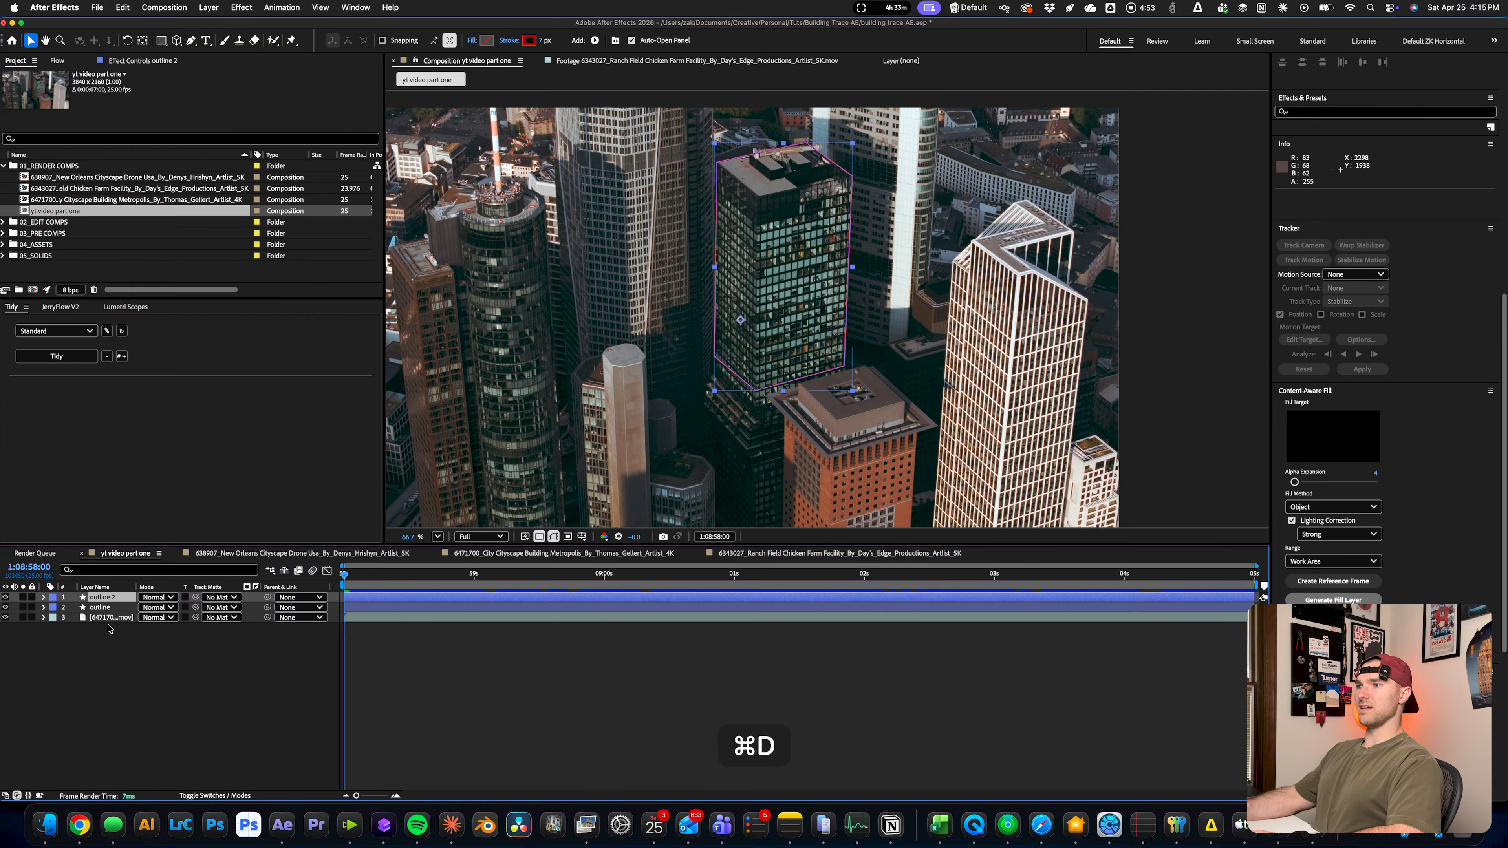
key("Return")
type("solid")
Set the solid layer's stroke to None and give it a solid black fill
left_click(542, 41)
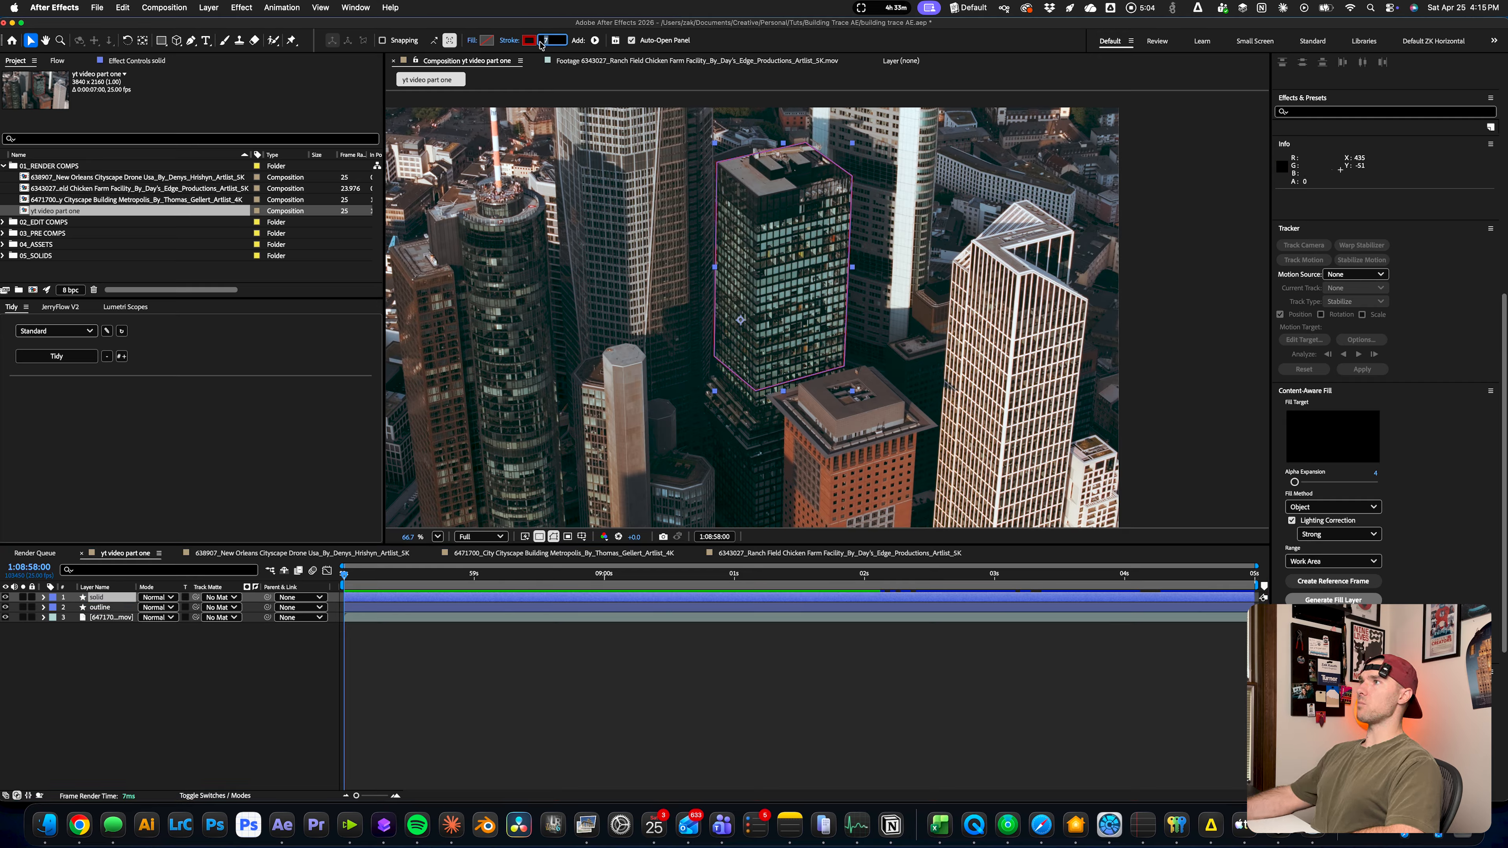
left_click(509, 41)
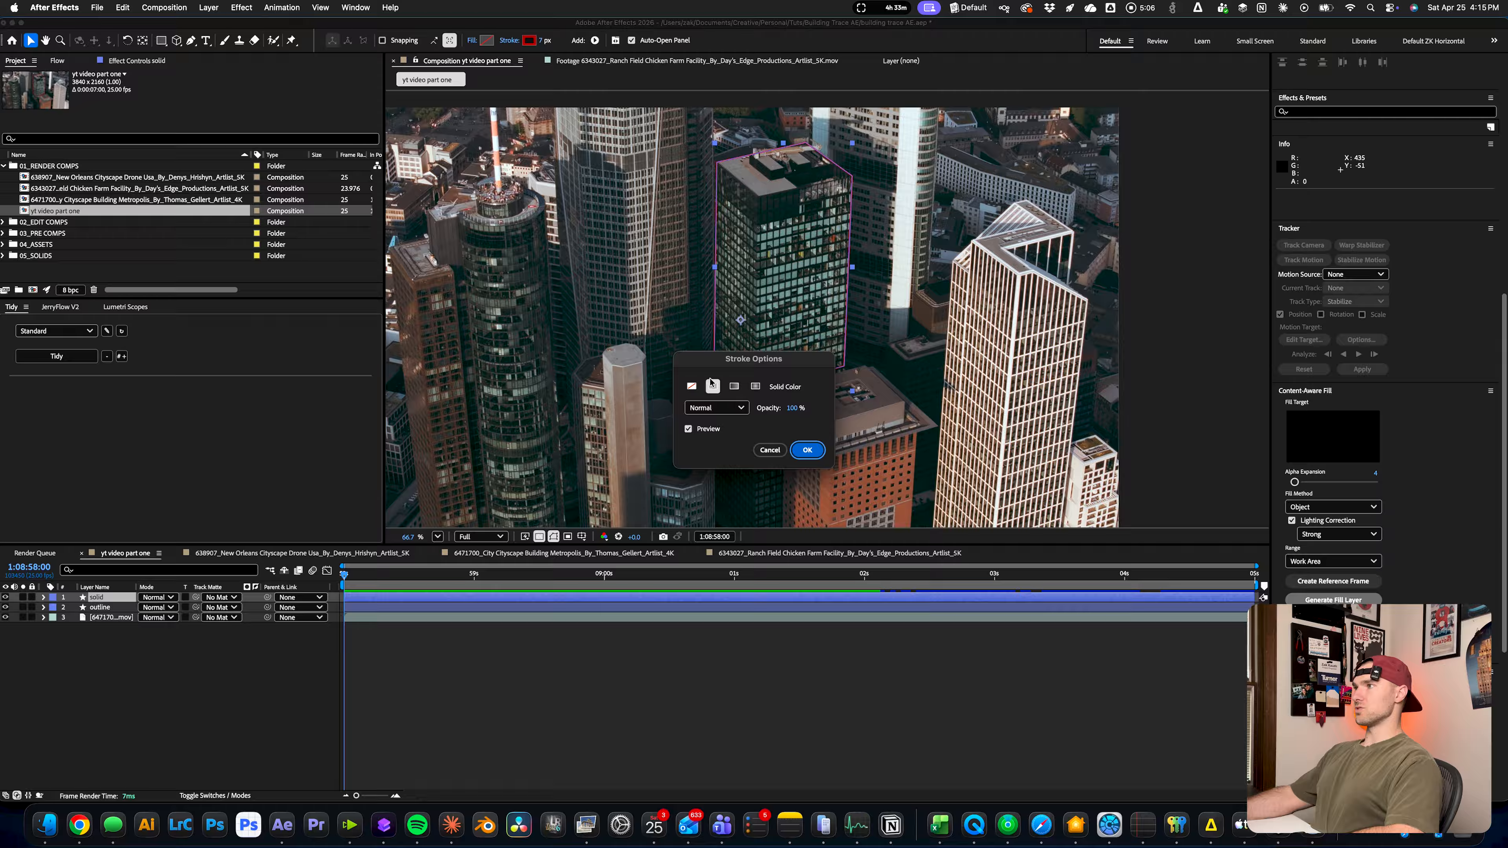
left_click(692, 387)
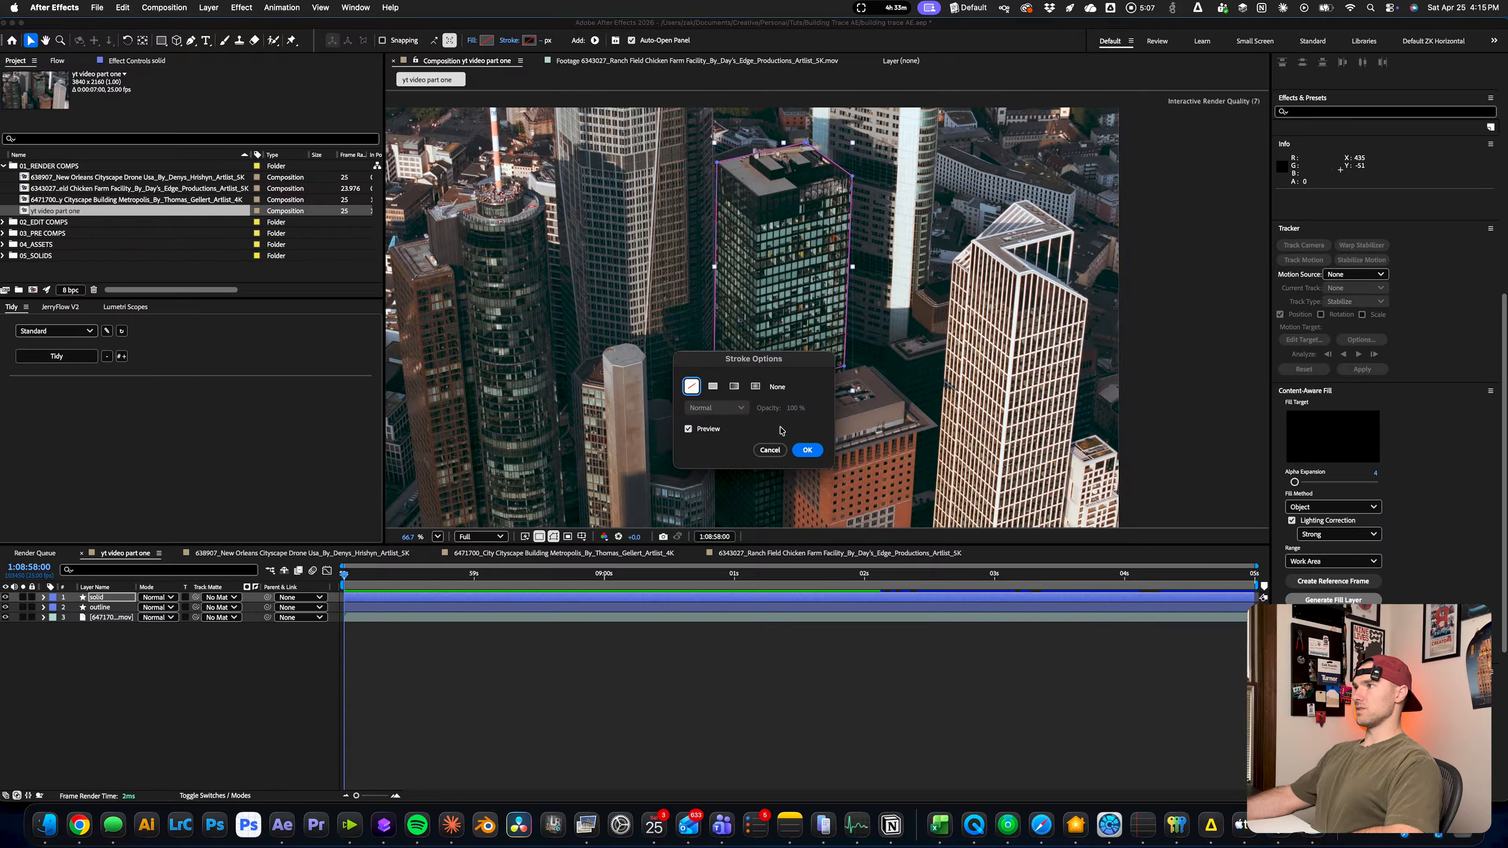
left_click(805, 450)
left_click(472, 41)
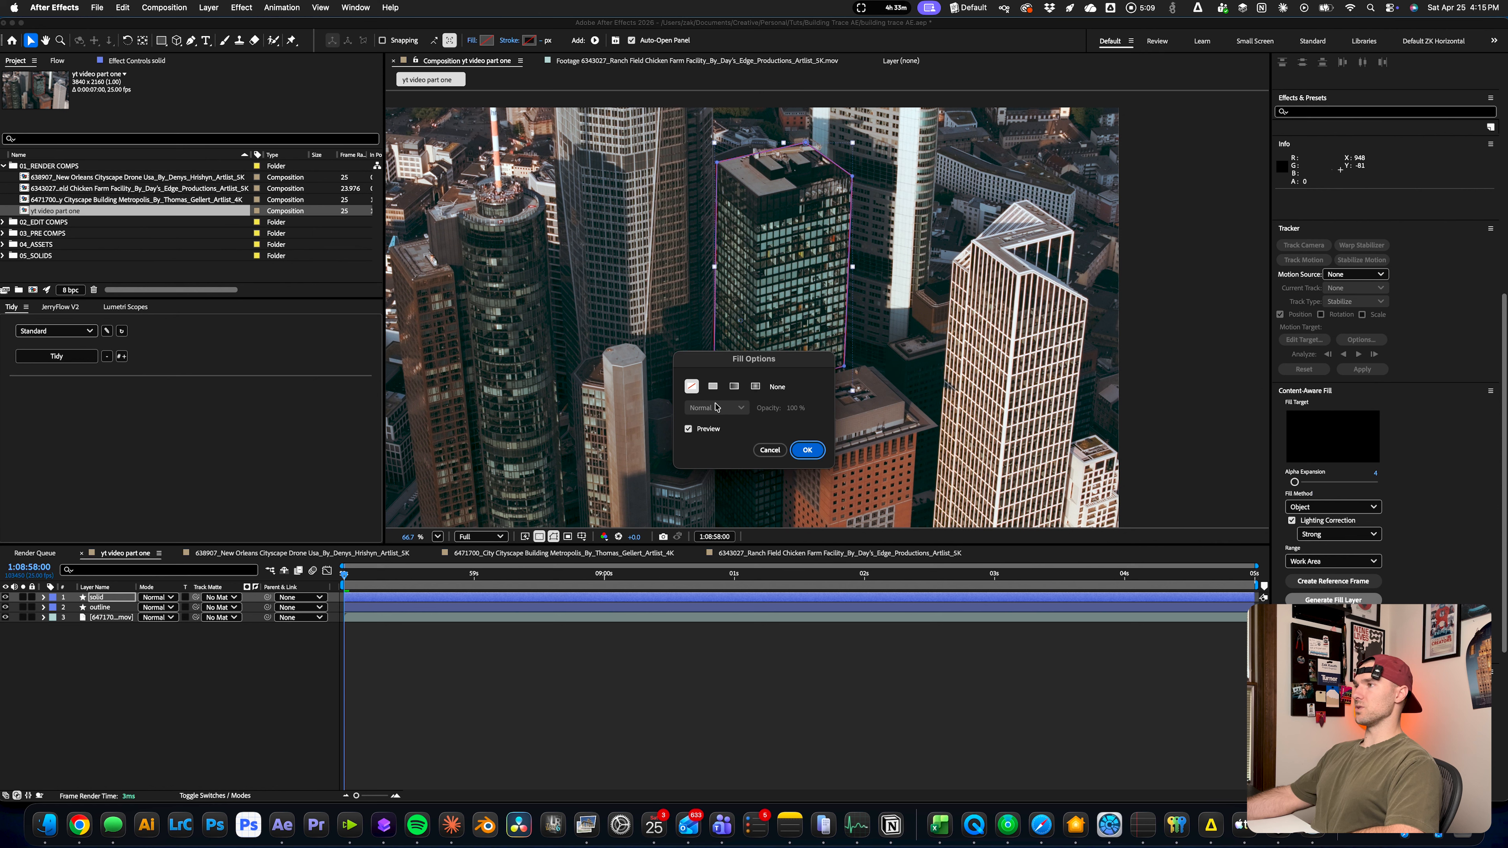
left_click(713, 386)
left_click(808, 450)
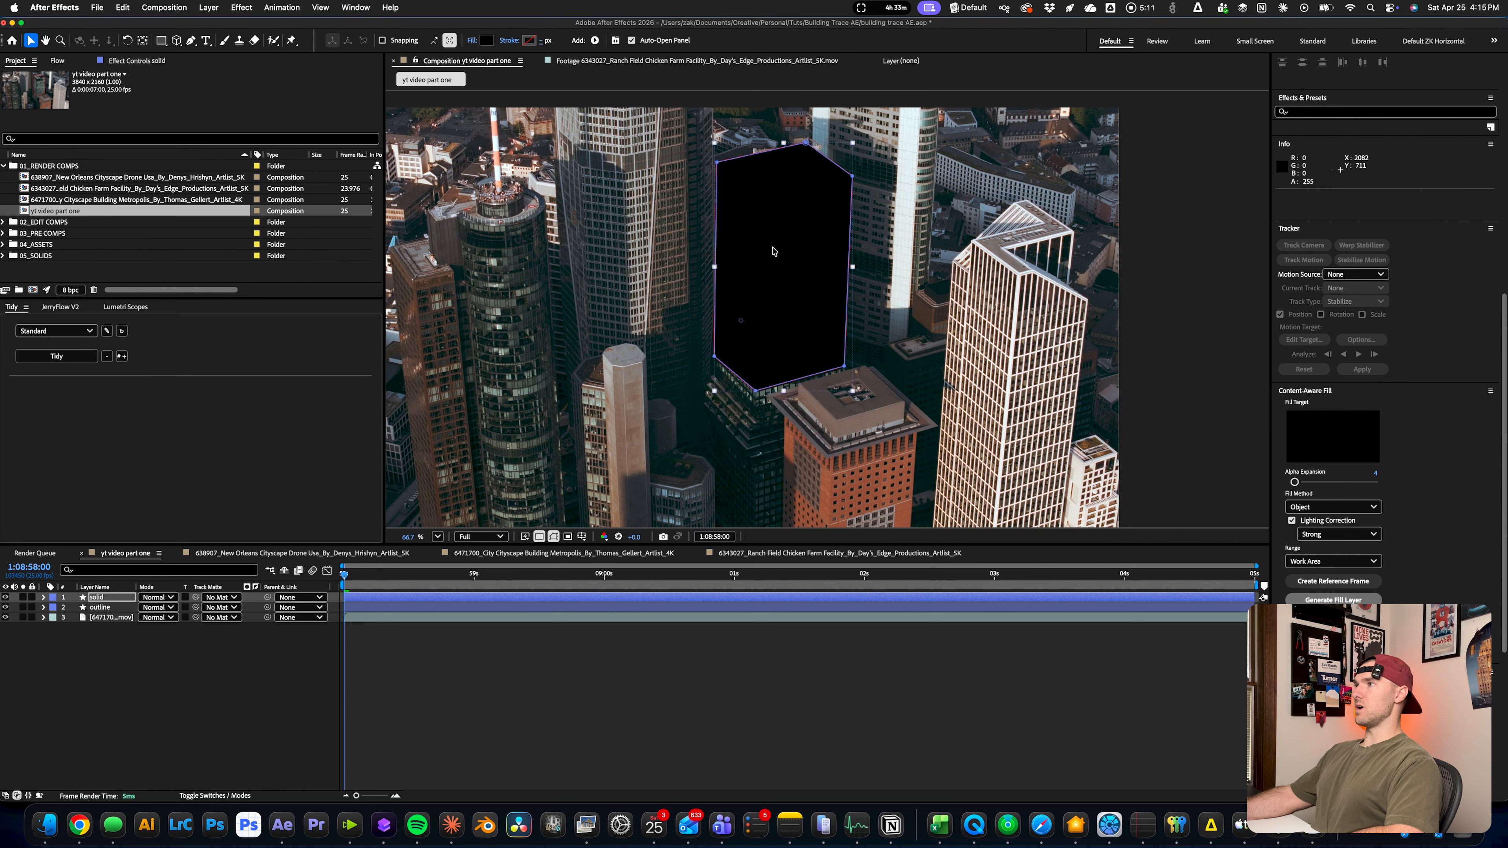
Place the solid layer beneath the outline layer and hide the outline layer
left_click(537, 666)
left_click_drag(99, 598, 102, 614)
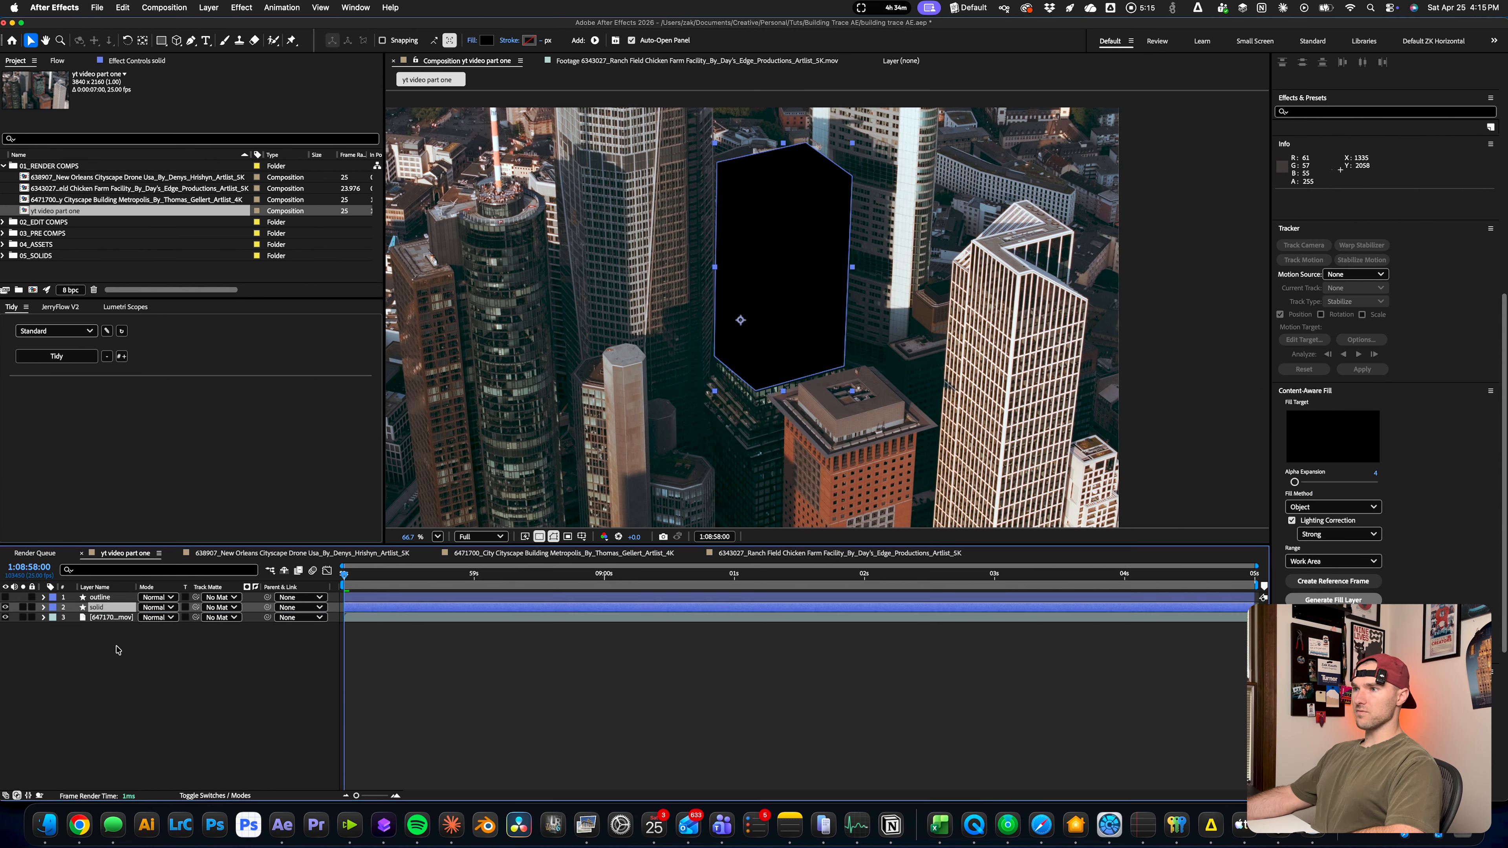
left_click(117, 650)
Duplicate the city video layer and name the two layers "footage" and "darken"
left_click(122, 618)
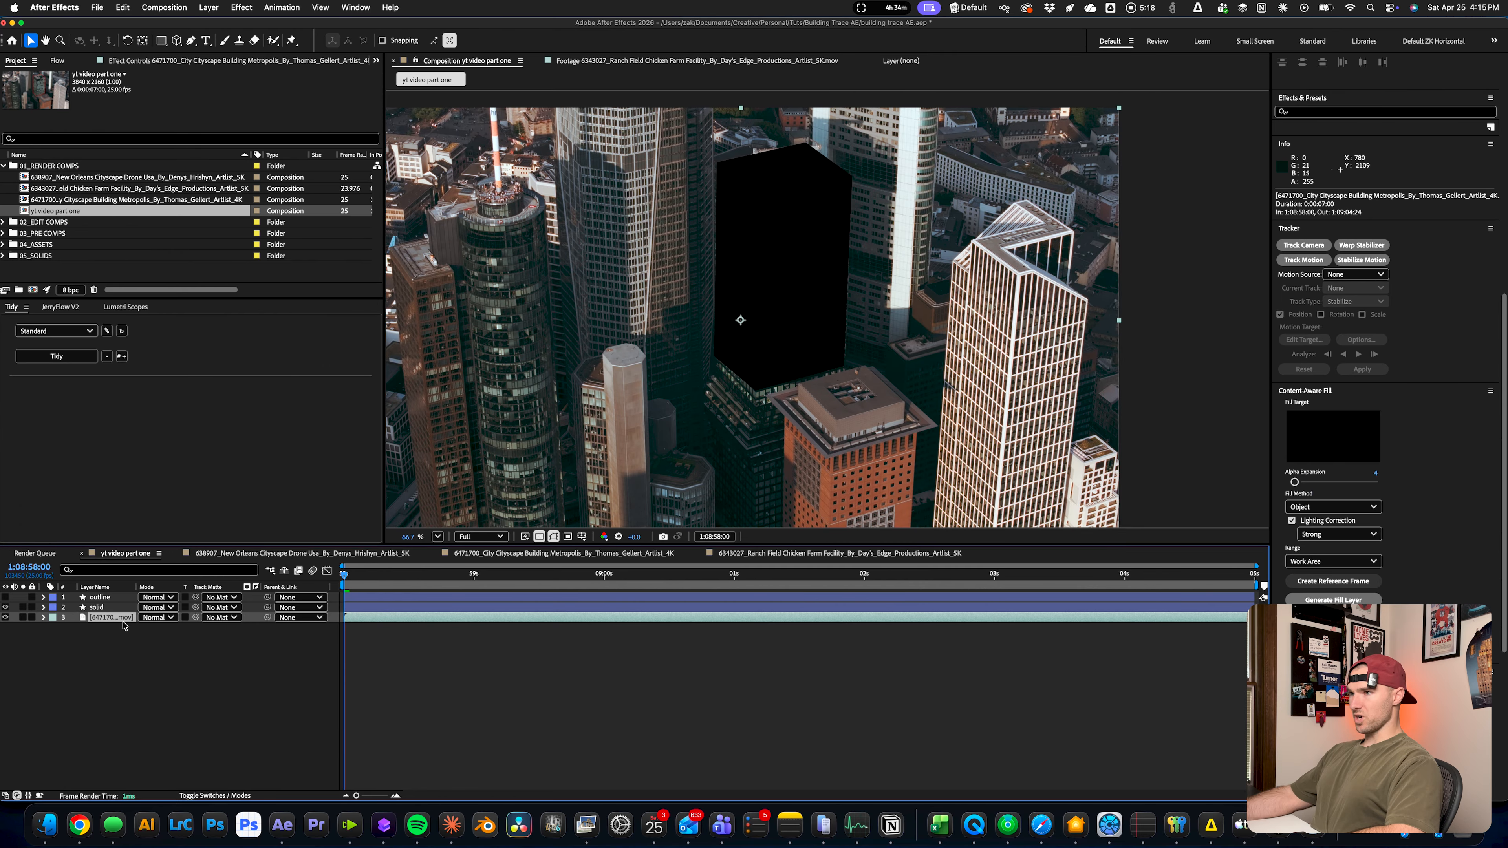
left_click_drag(136, 585, 202, 585)
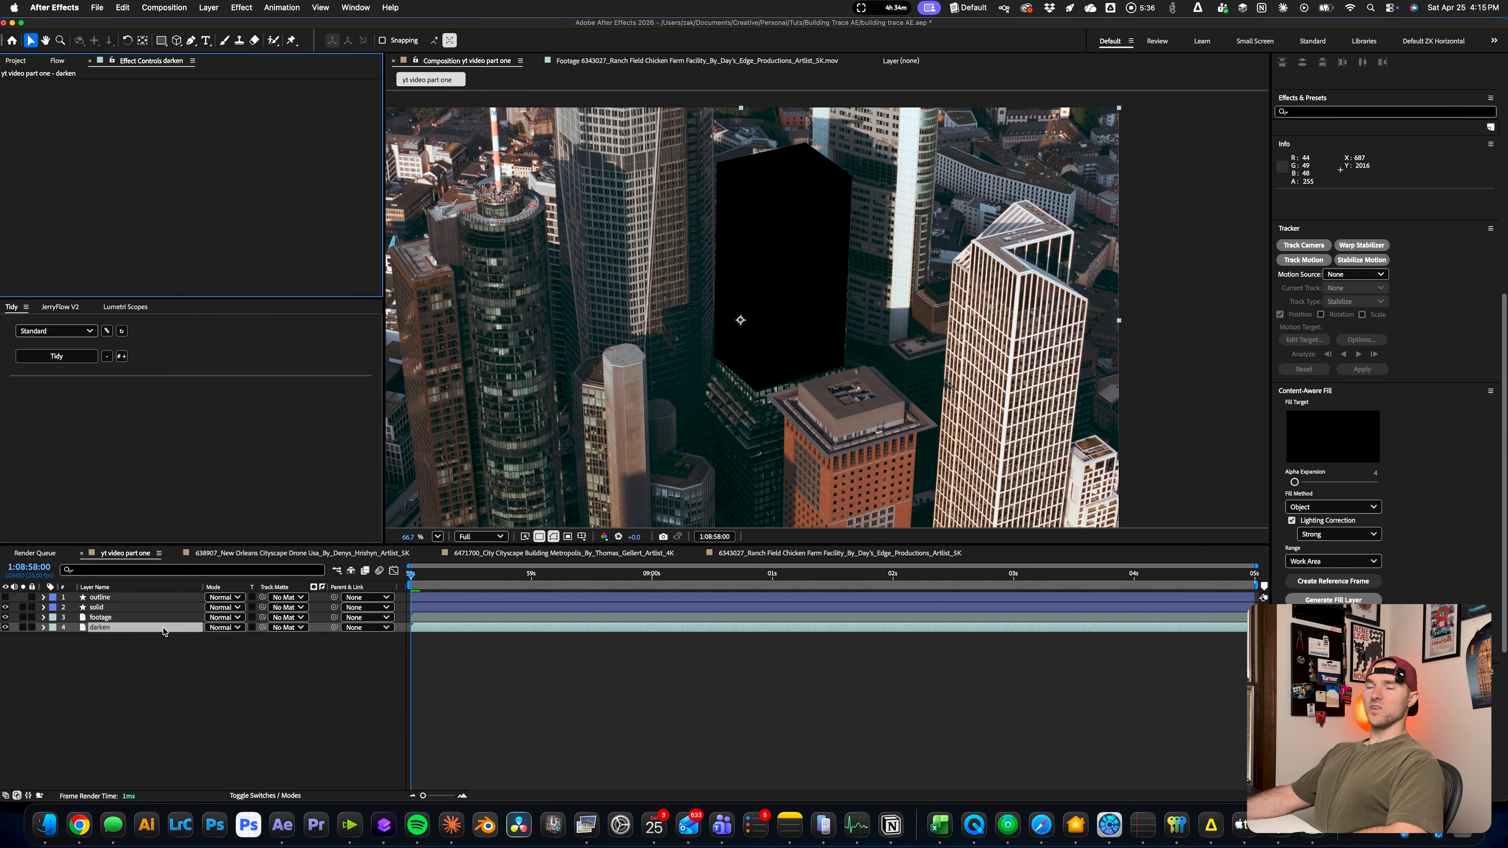
Apply Lumetri Color to the darken layer and keyframe its Exposure at 0.0 at 1:09:00:22
key("ctrl+space")
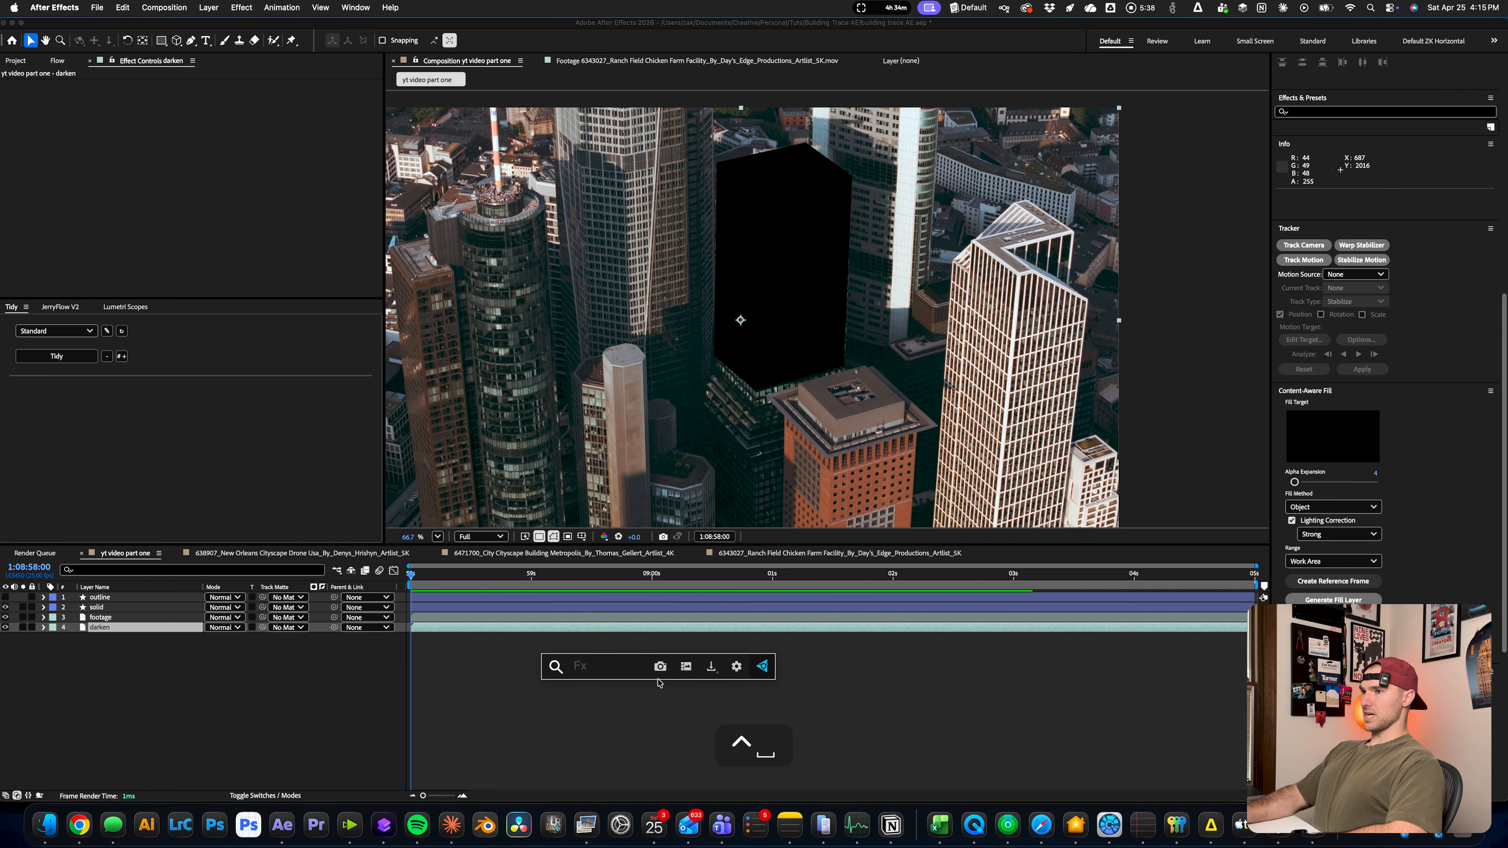
type("lume")
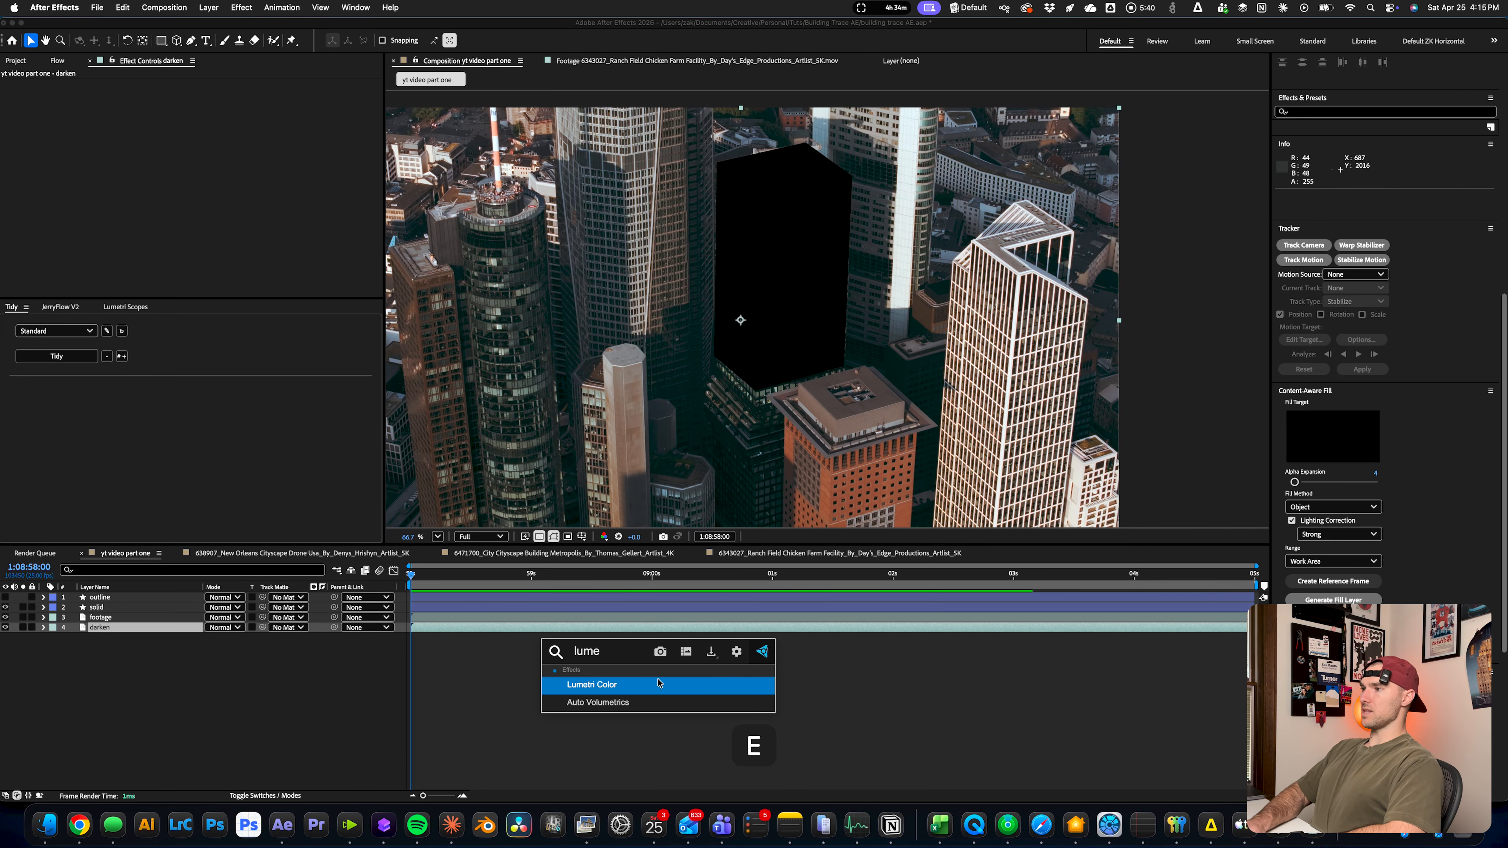
key("Return")
left_click_drag(653, 574, 759, 587)
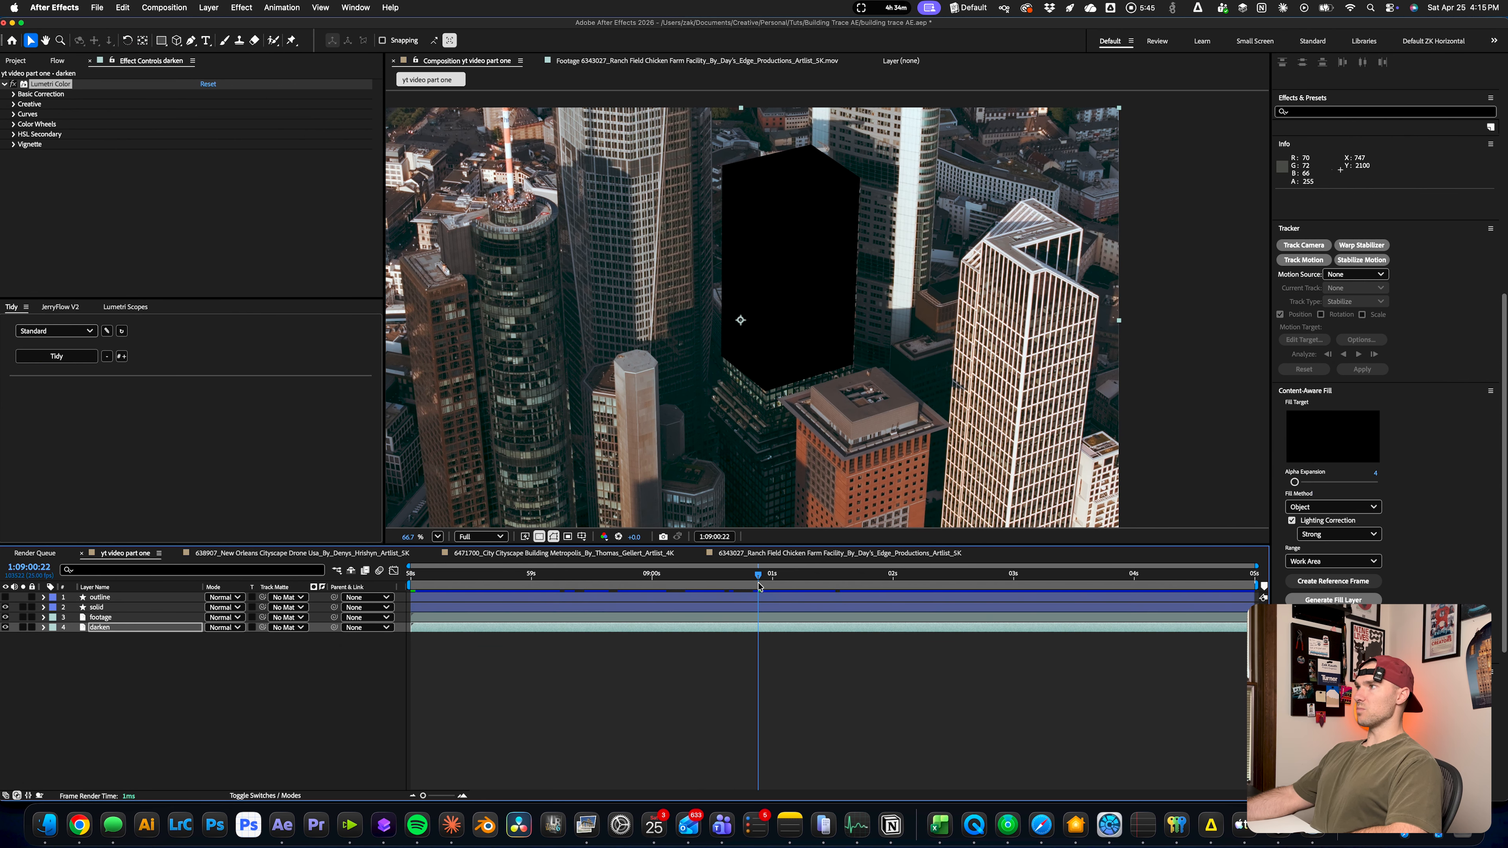
left_click(14, 94)
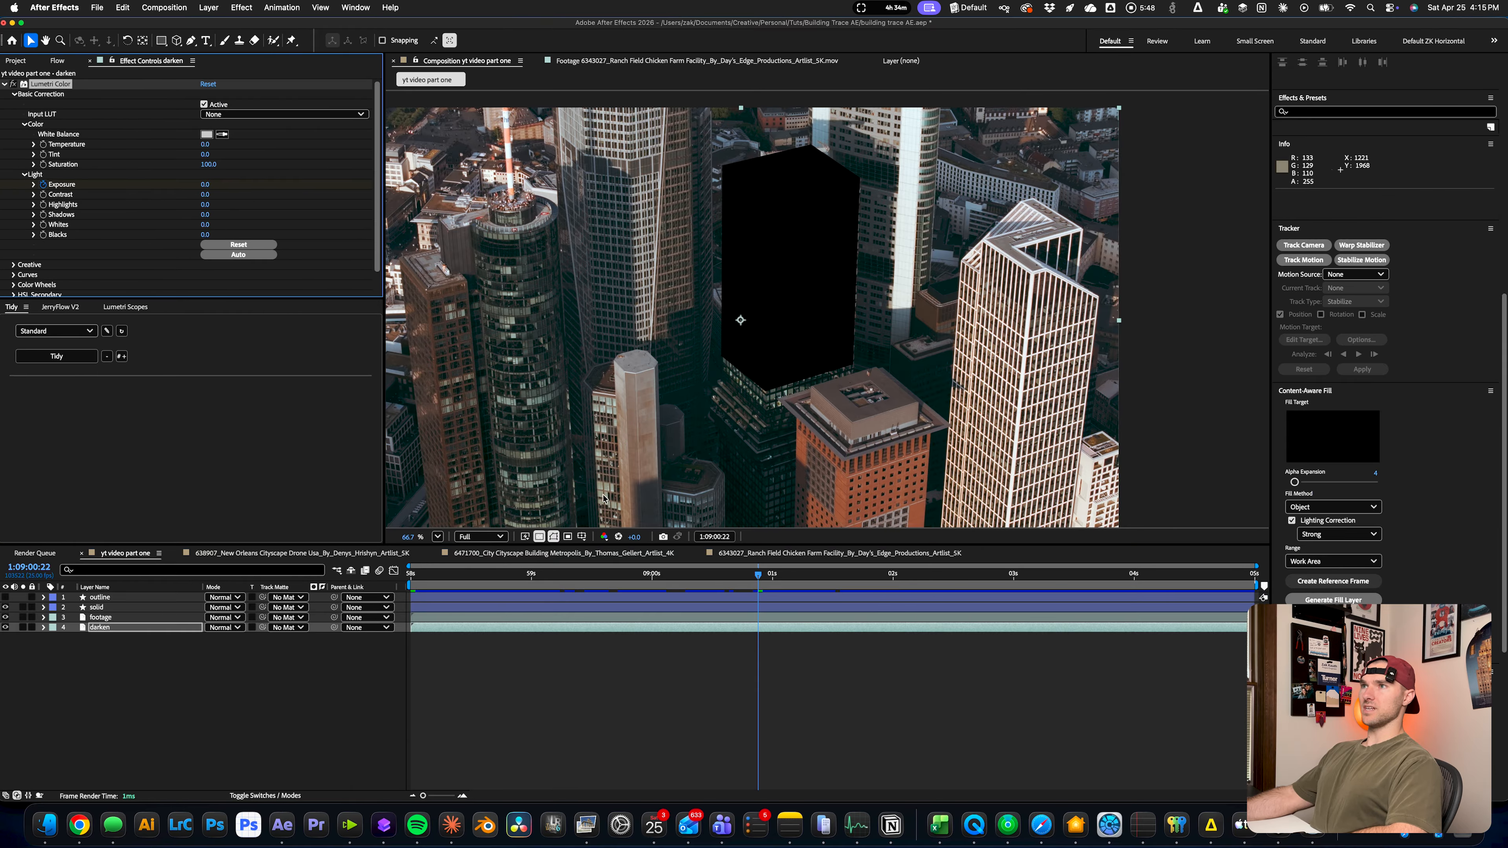
Keyframe the darken layer's Exposure at -3.0 at 1:09:01:19 and move the layer above footage
left_click_drag(777, 581, 864, 581)
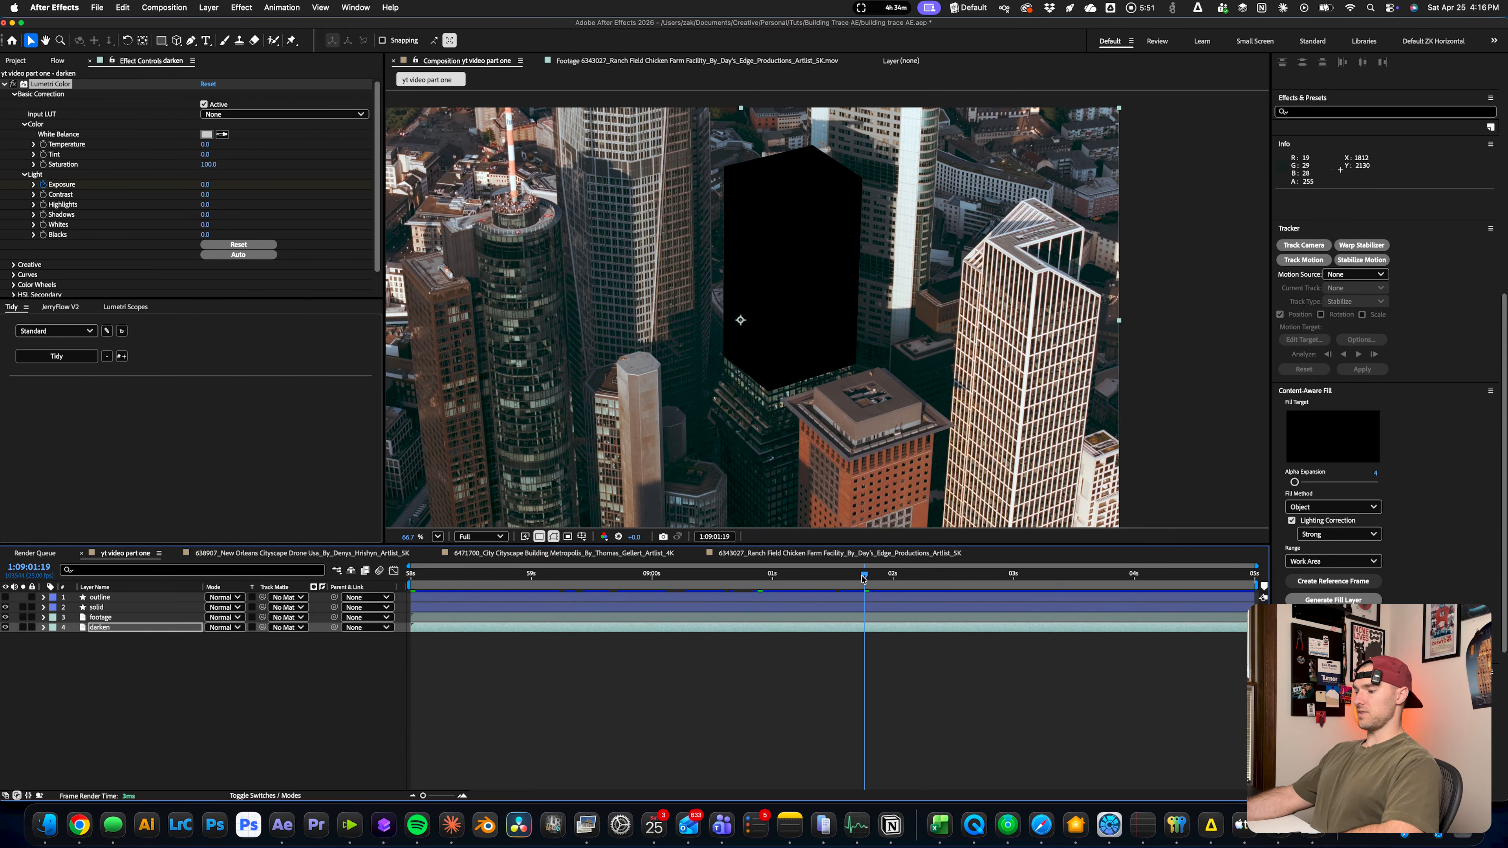
key("u")
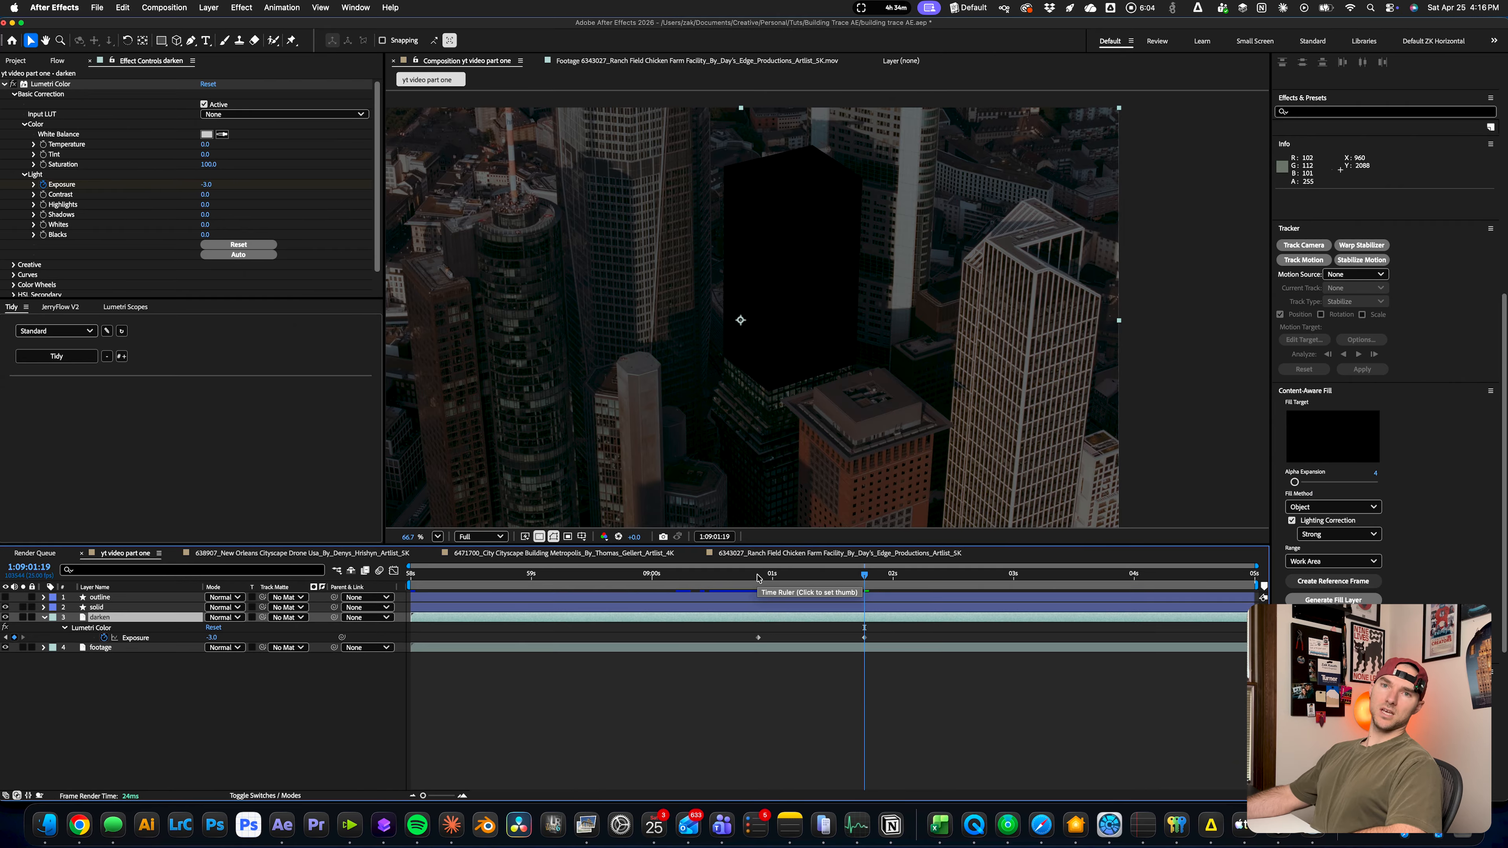
left_click_drag(757, 578, 869, 578)
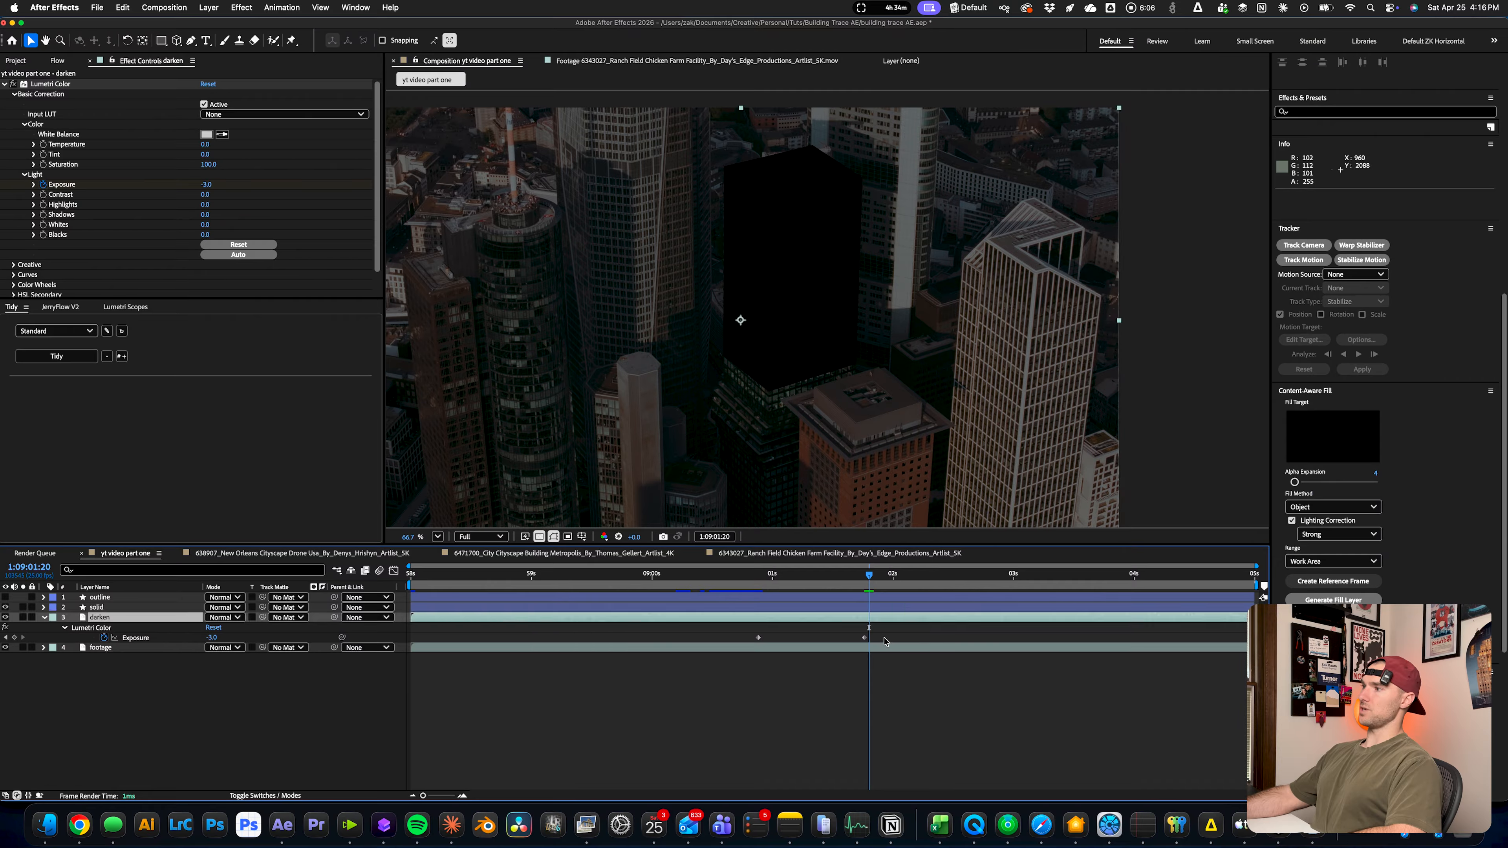
Apply Easy Ease to both Exposure keyframes and return to 1:09:00:22
key("F9")
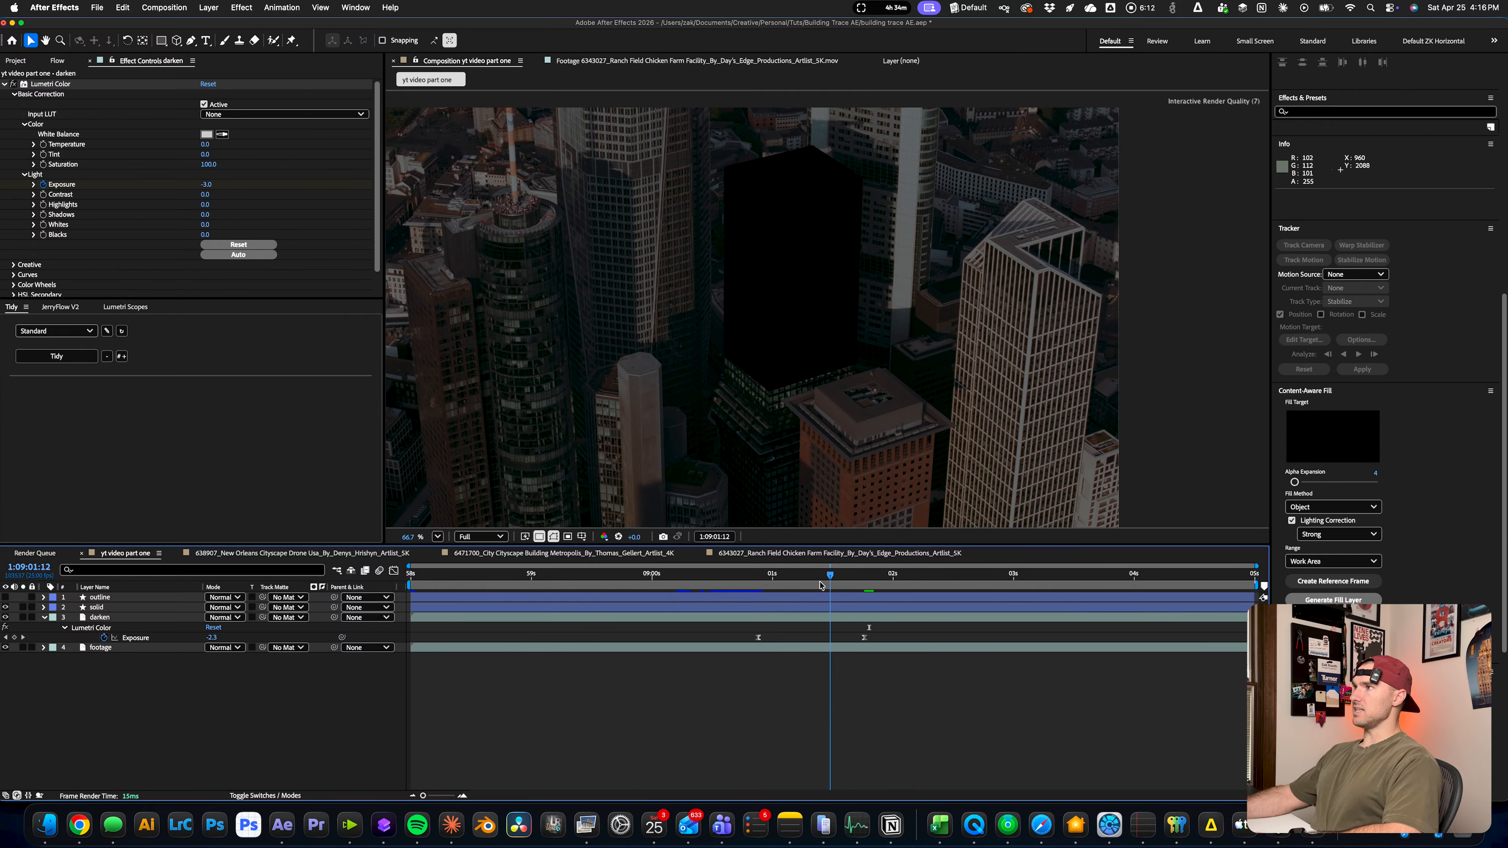
left_click(757, 585)
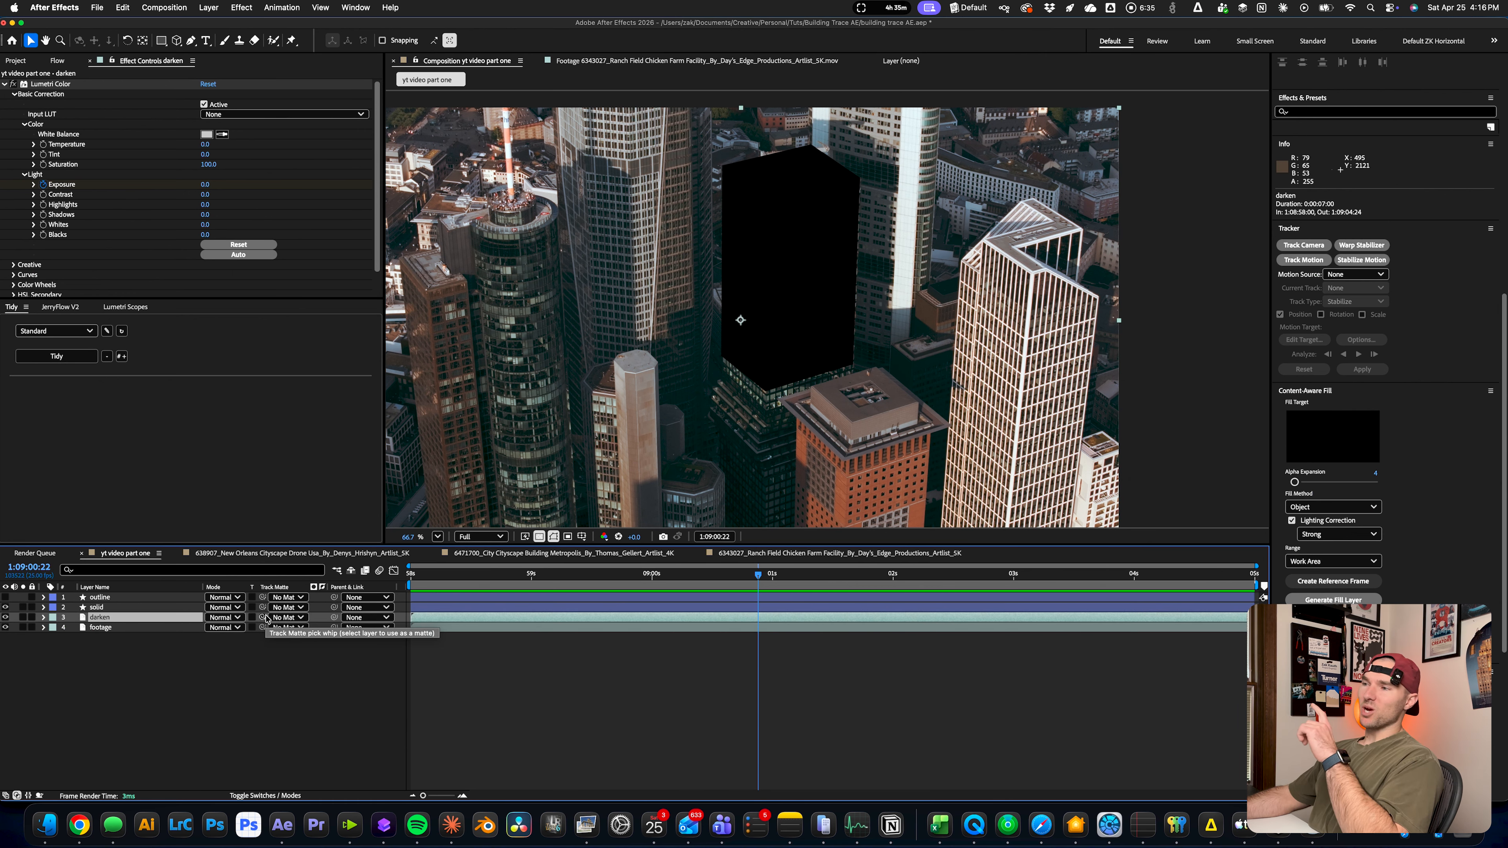
left_click(253, 627)
left_click(17, 796)
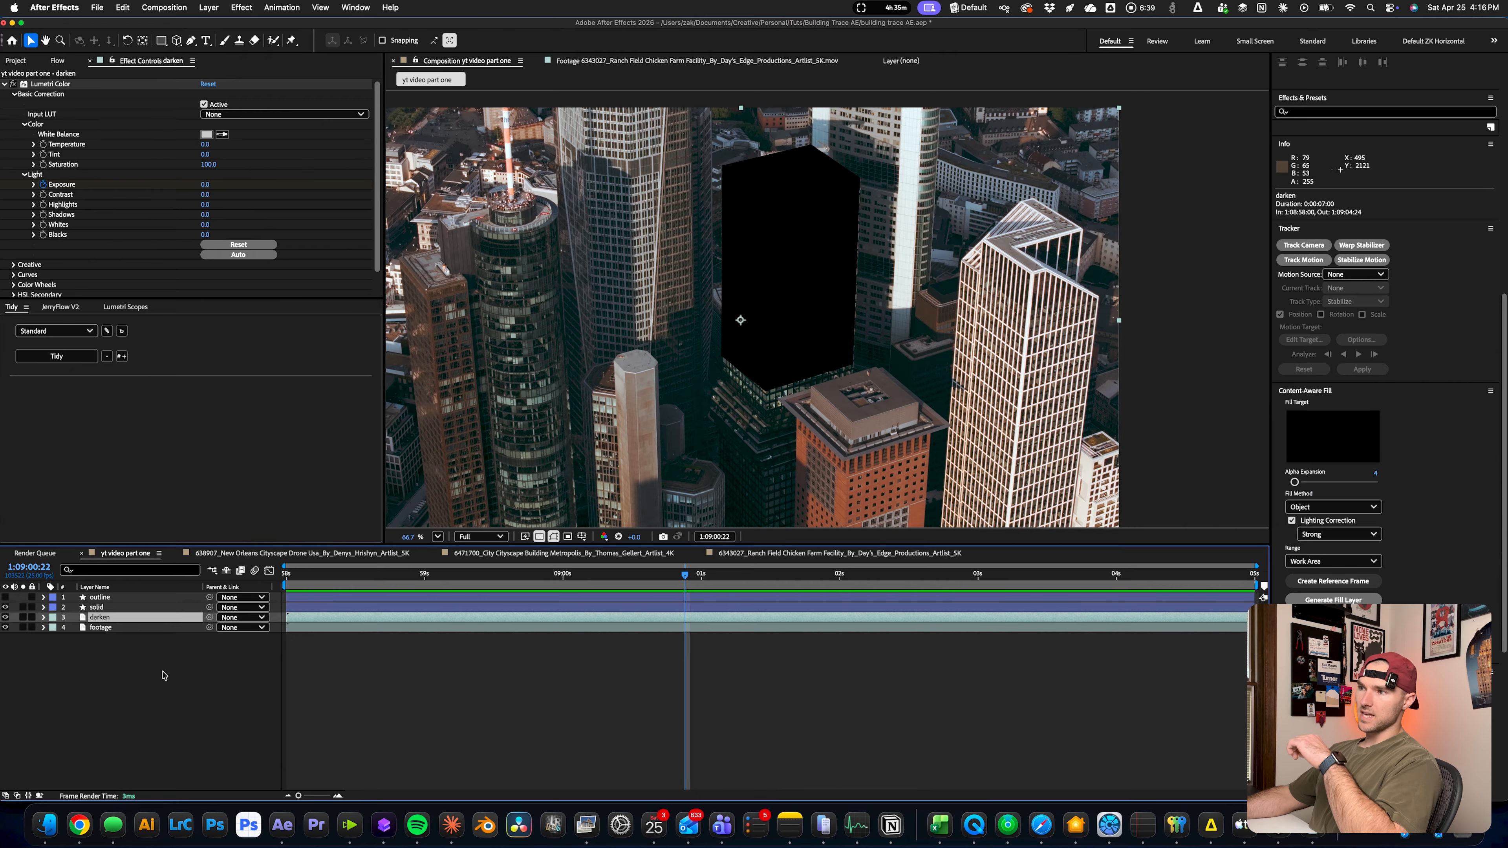
left_click(17, 796)
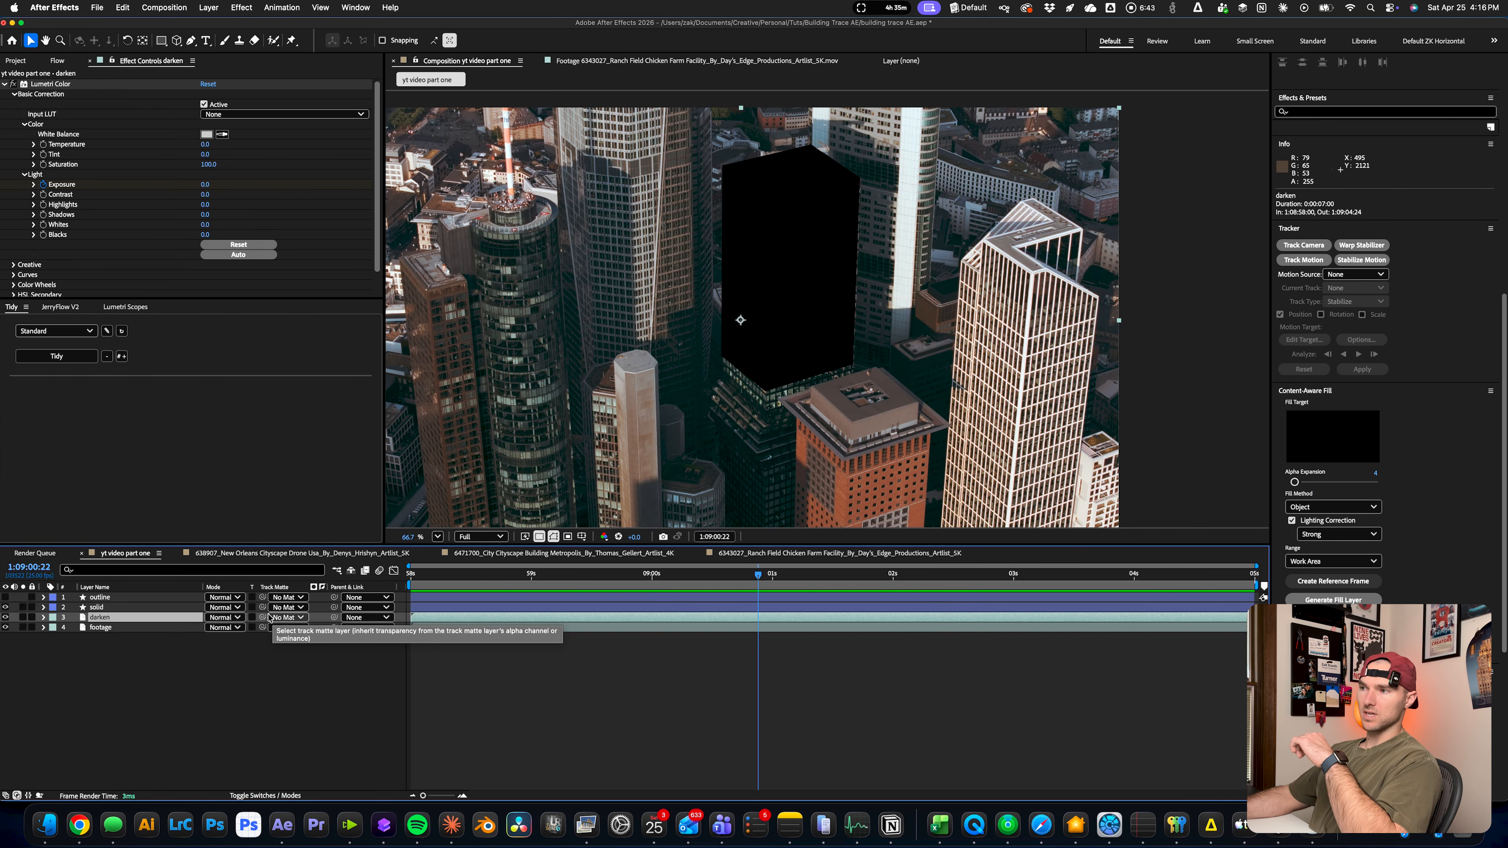
Use the solid layer as the darken layer's track matte and invert the matte so only the surroundings darken
left_click_drag(262, 618, 118, 610)
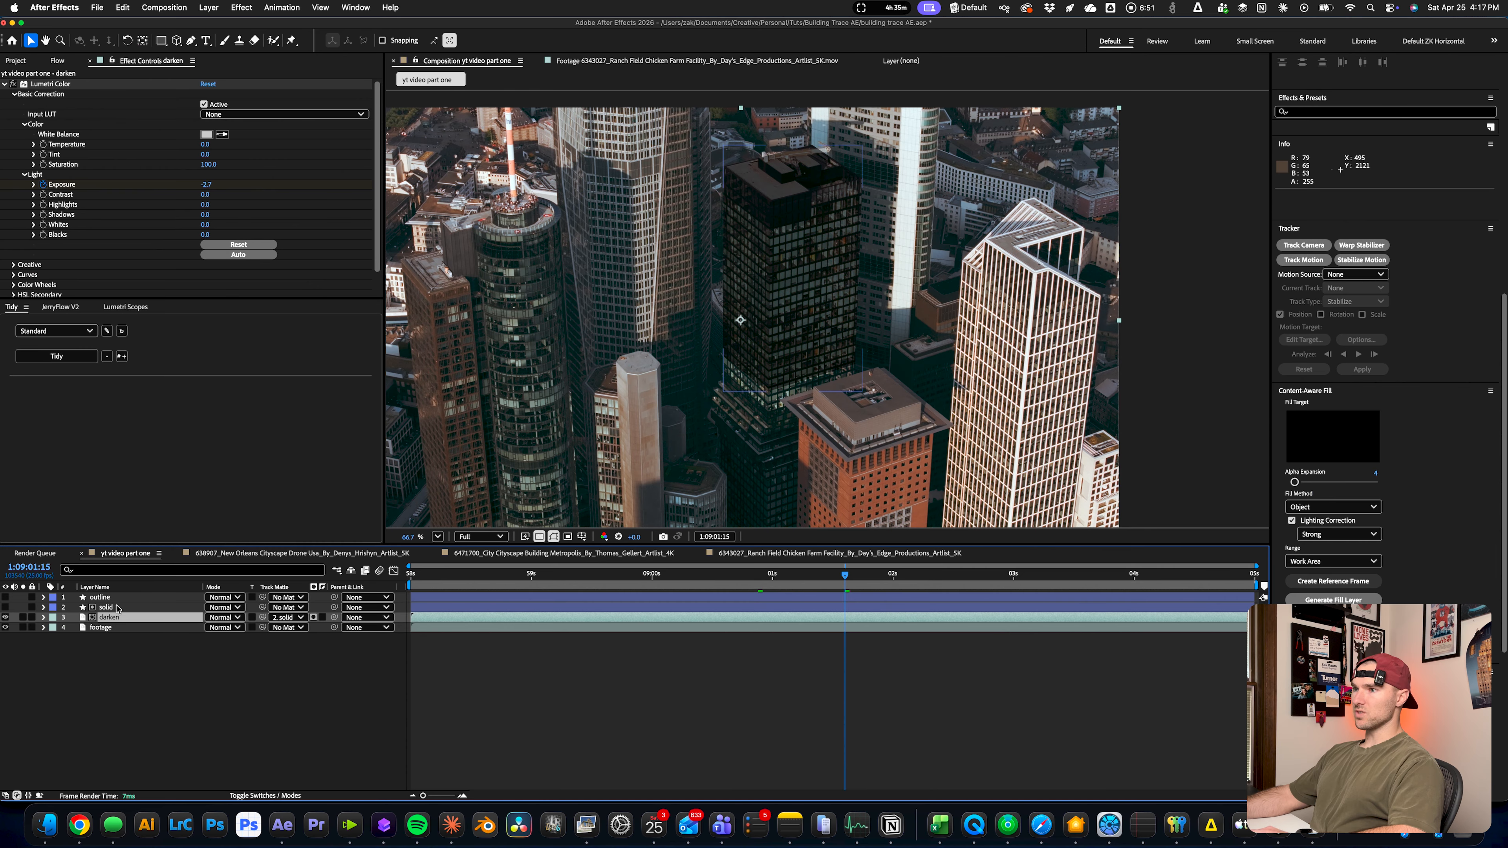
left_click_drag(843, 579, 919, 595)
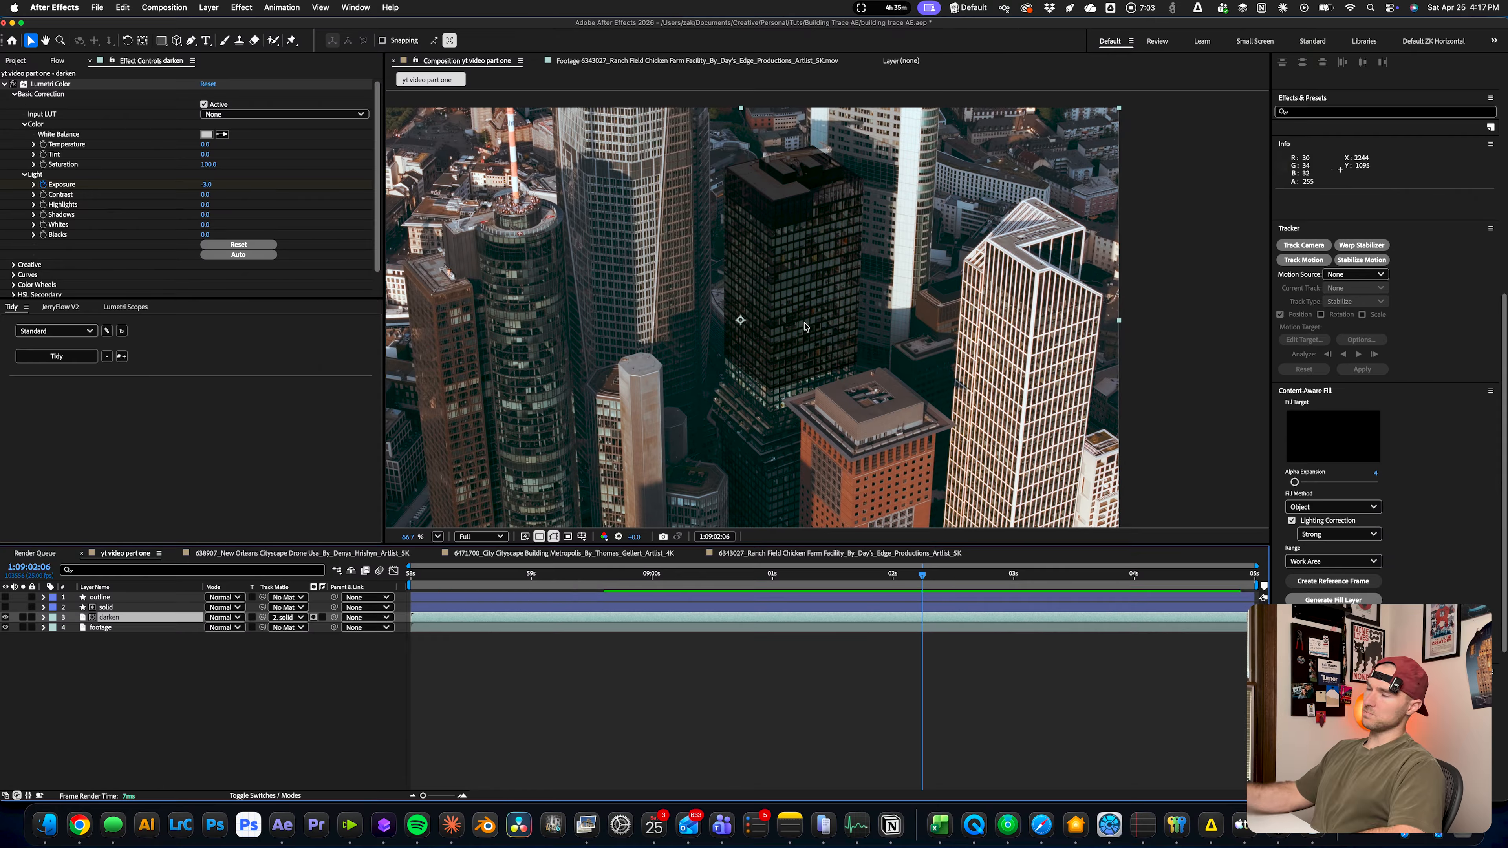
left_click(315, 619)
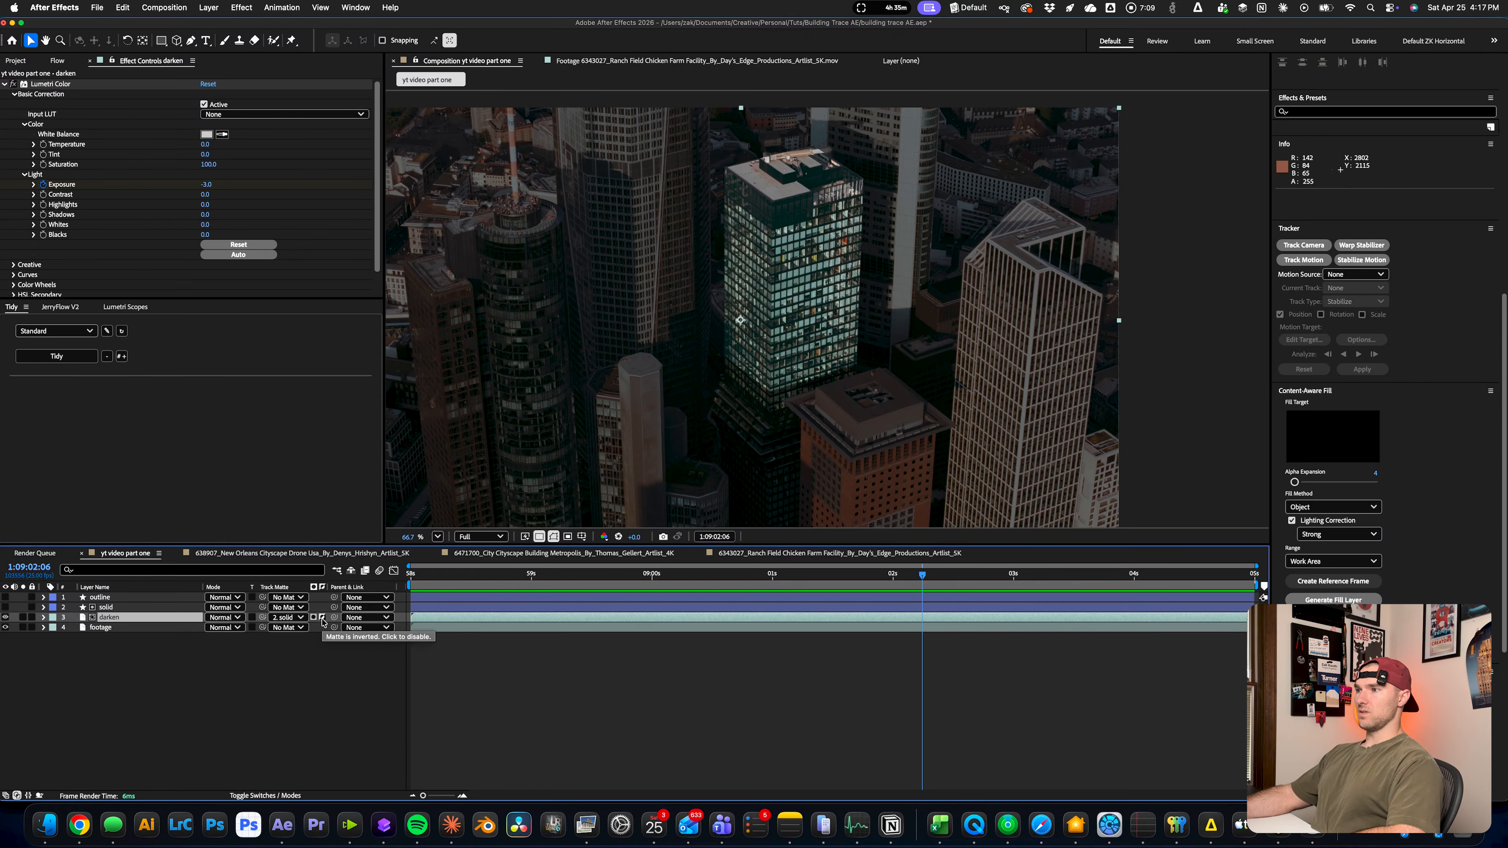
Reveal the darken layer's Exposure keyframes, preview the darkening around the tower, and fit the whole frame in the viewer
left_click(469, 577)
left_click_drag(469, 577, 764, 587)
key("u")
key("space")
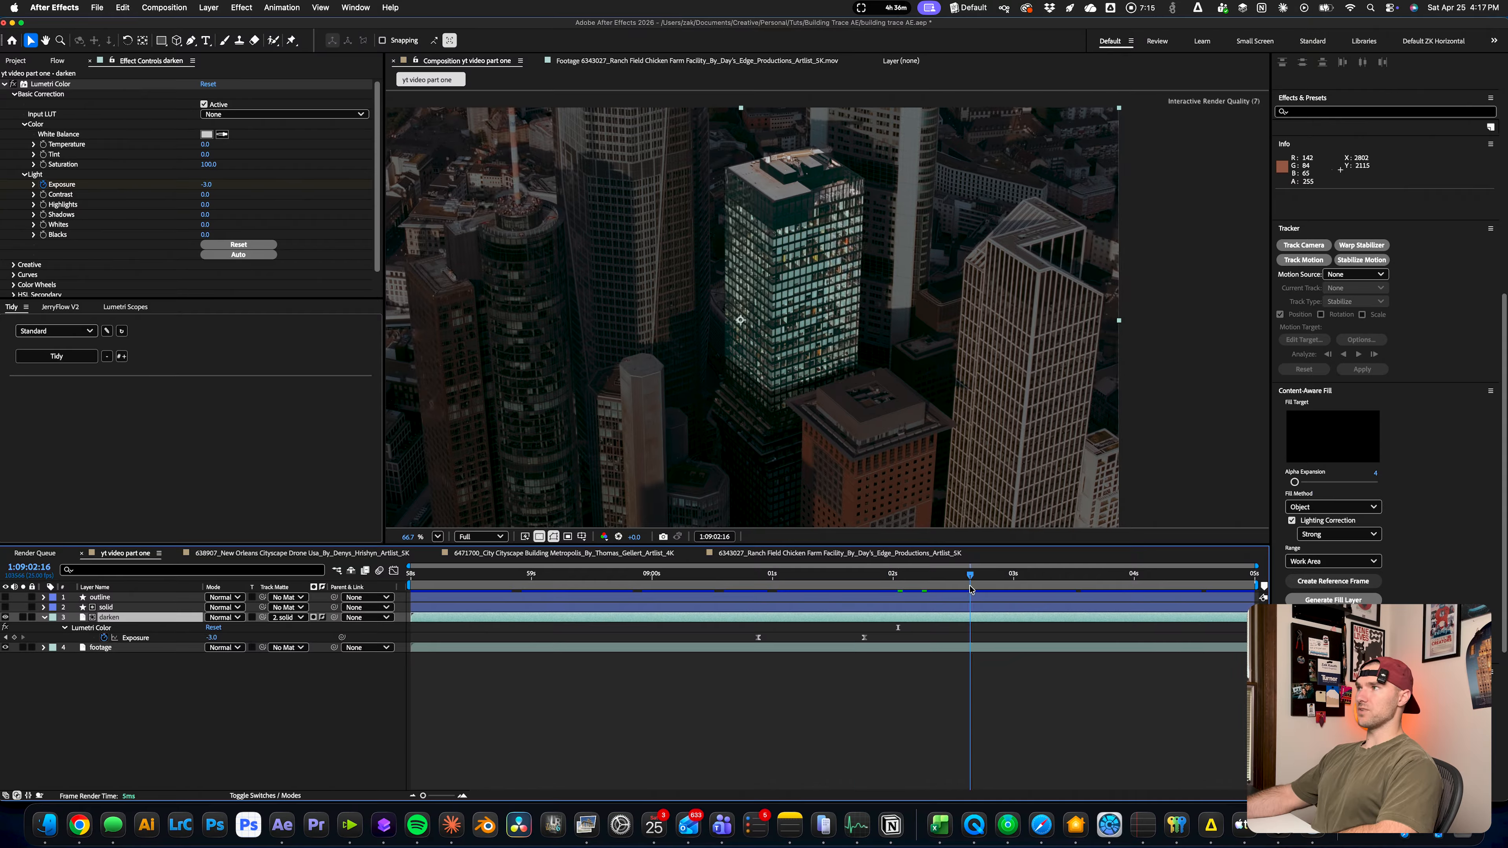
key("space")
scroll(833, 297, "down", 5)
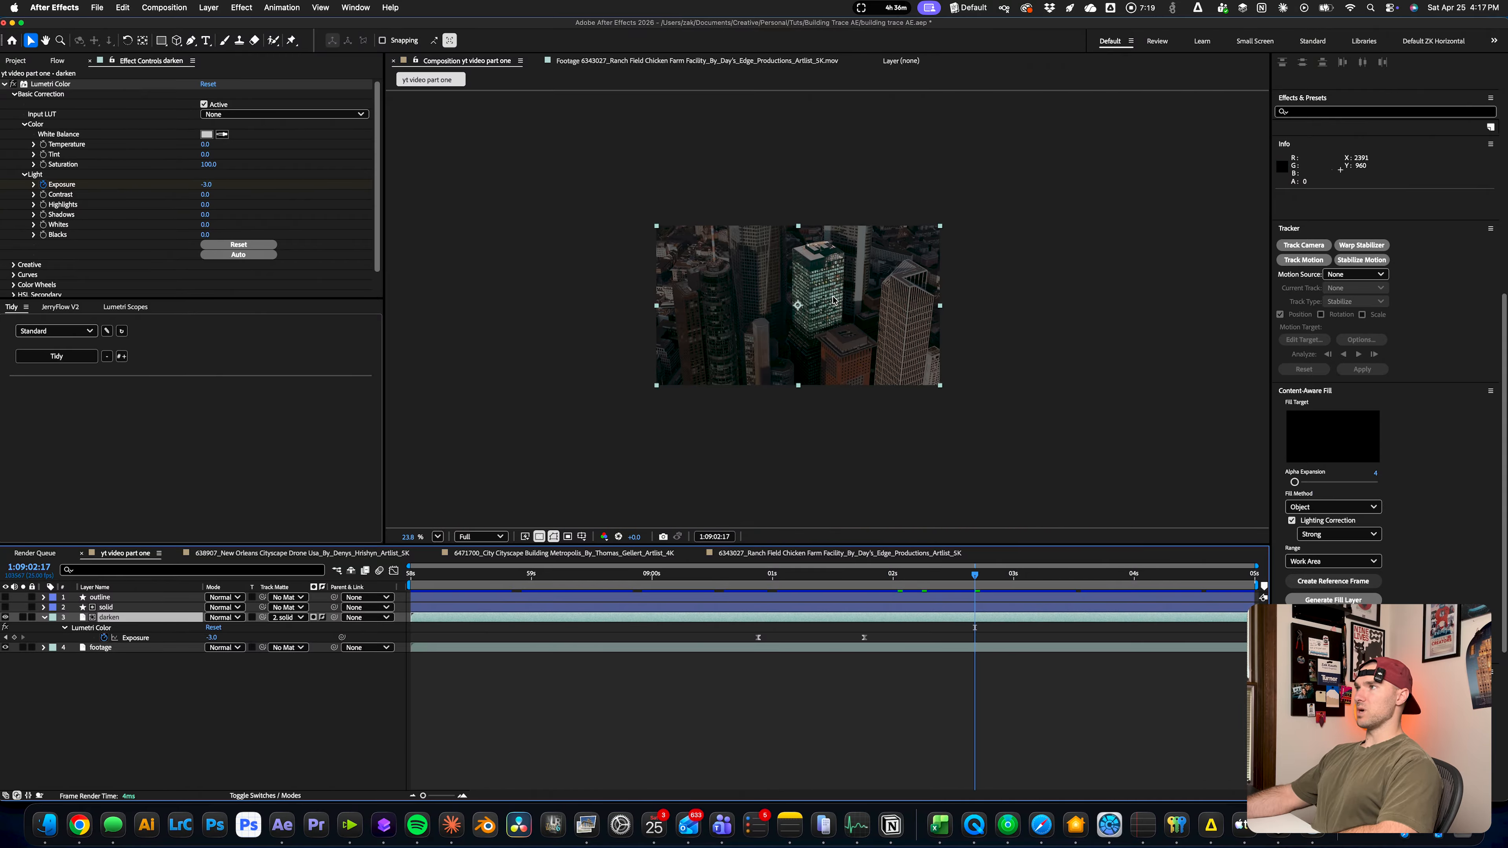
left_click(437, 537)
left_click(453, 555)
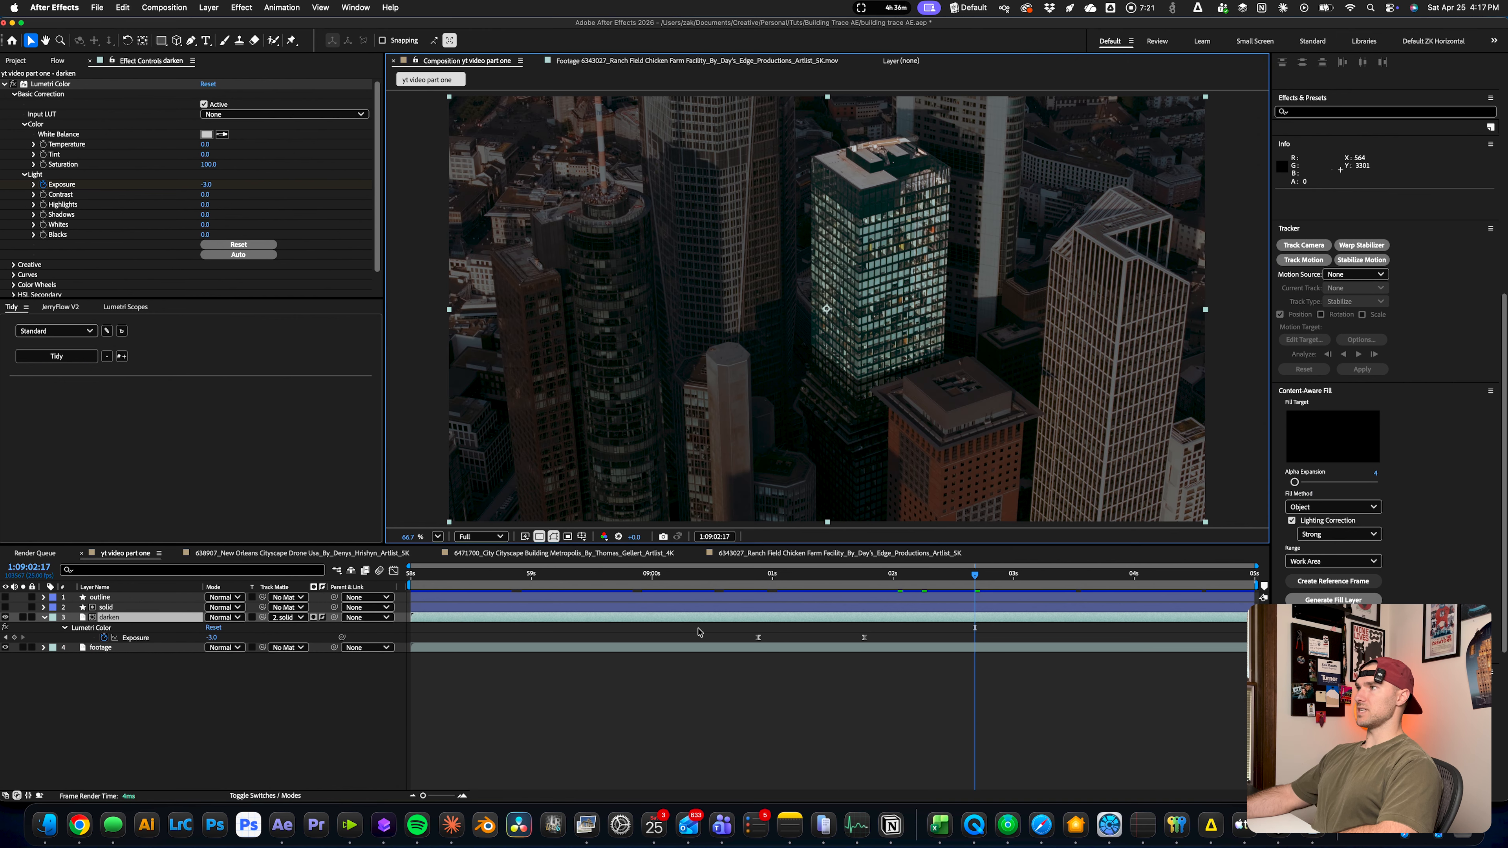
Add Trim Paths to the outline layer and keyframe its End at 100% at 1:09:01:20
left_click_drag(751, 576, 771, 577)
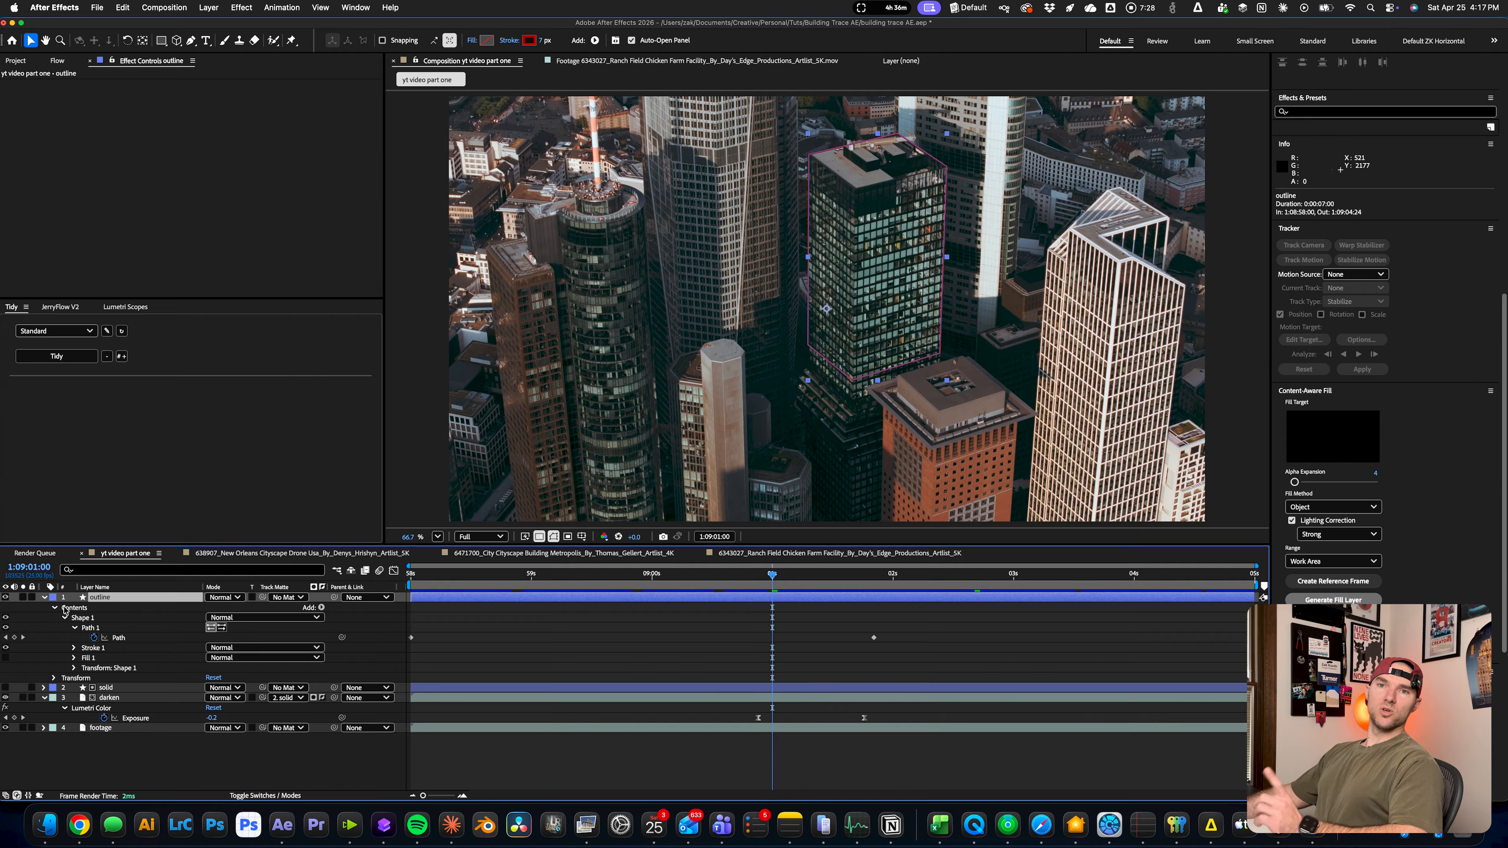
left_click(322, 607)
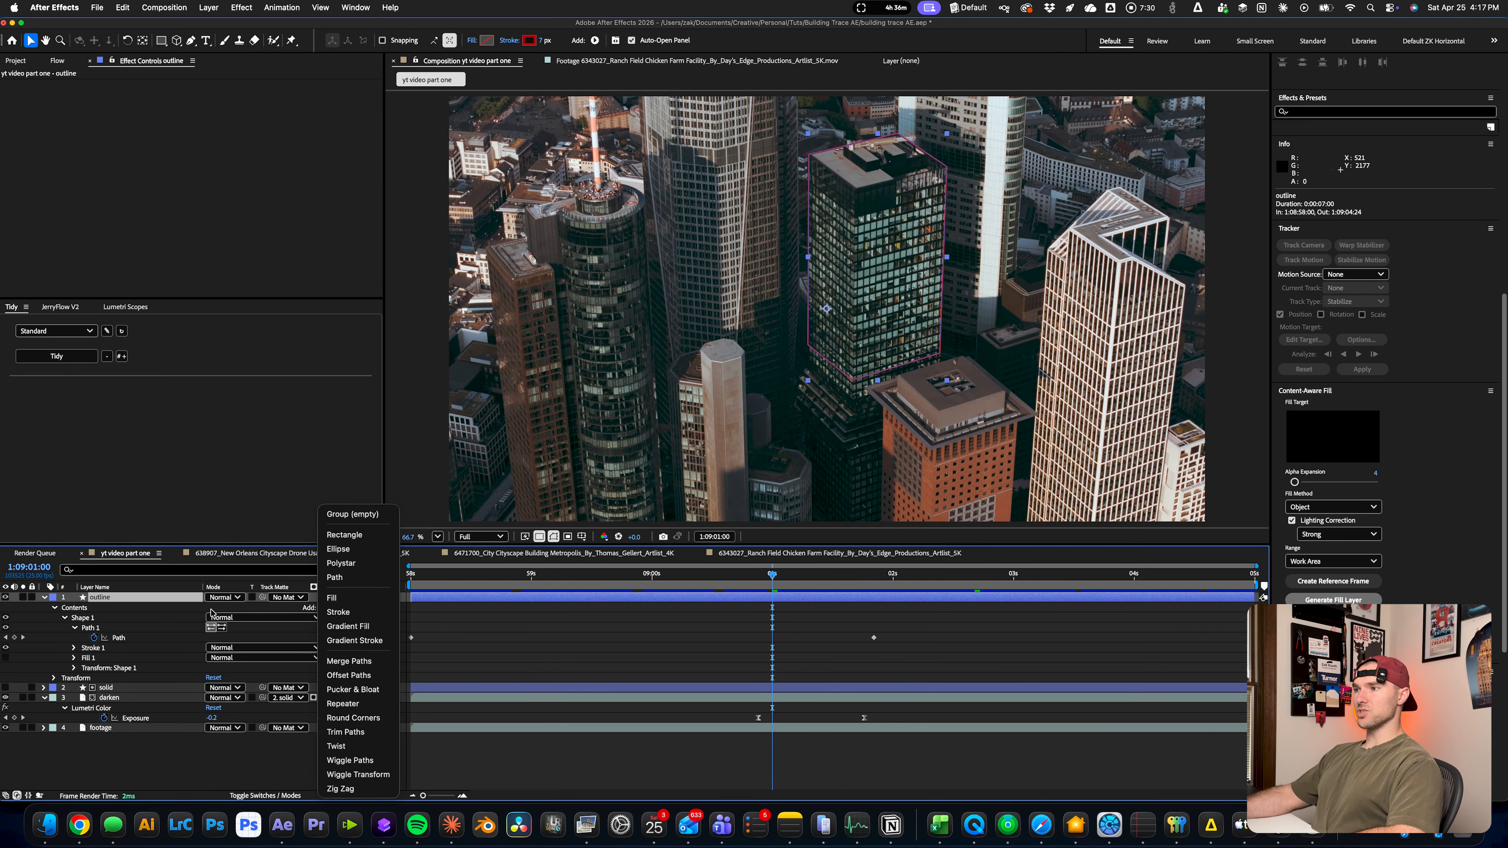
left_click(152, 610)
left_click(321, 608)
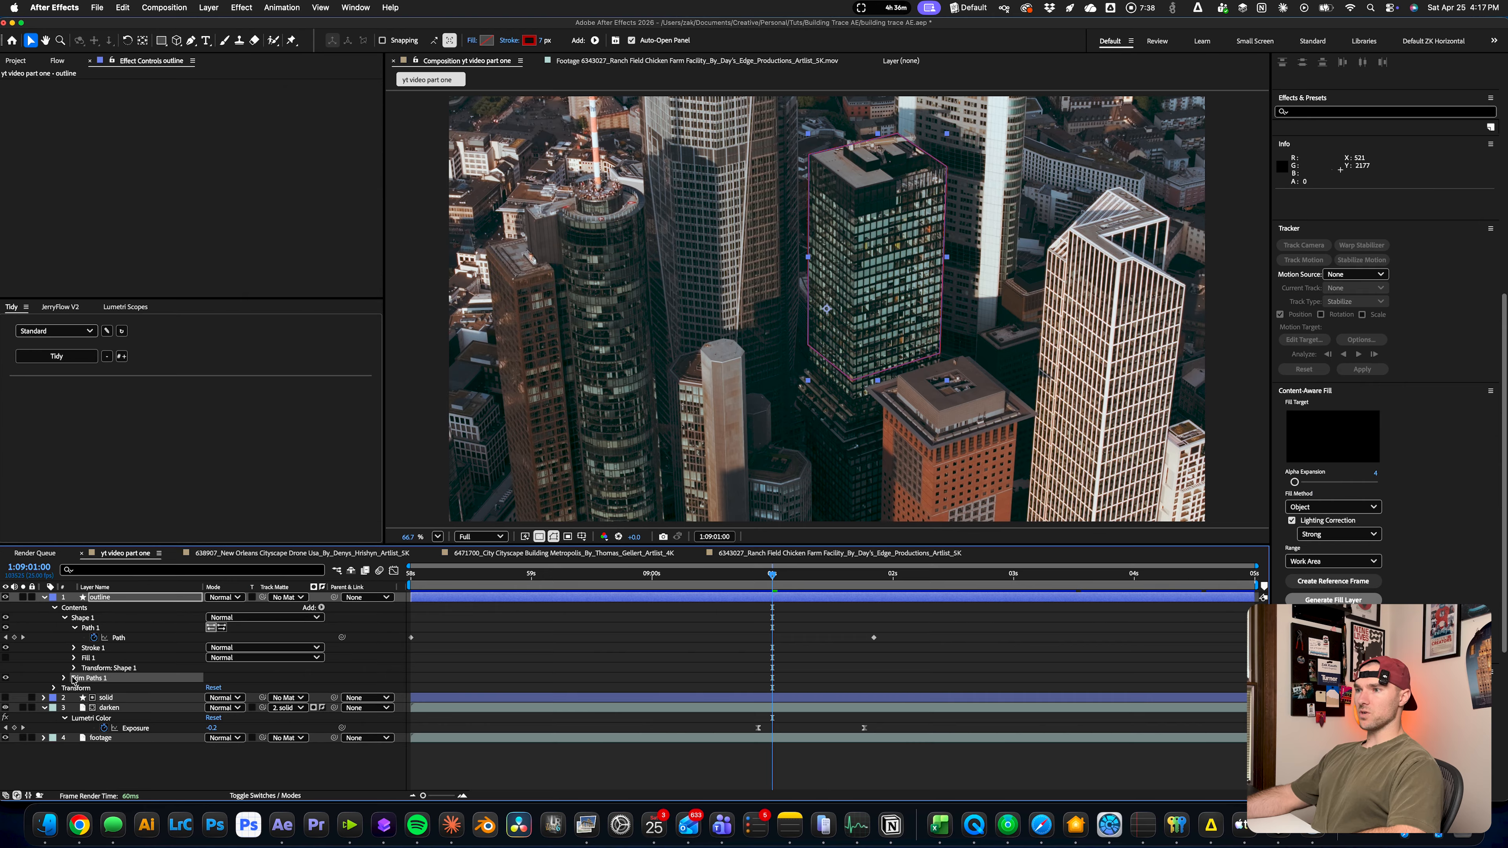
left_click(65, 679)
left_click(84, 700)
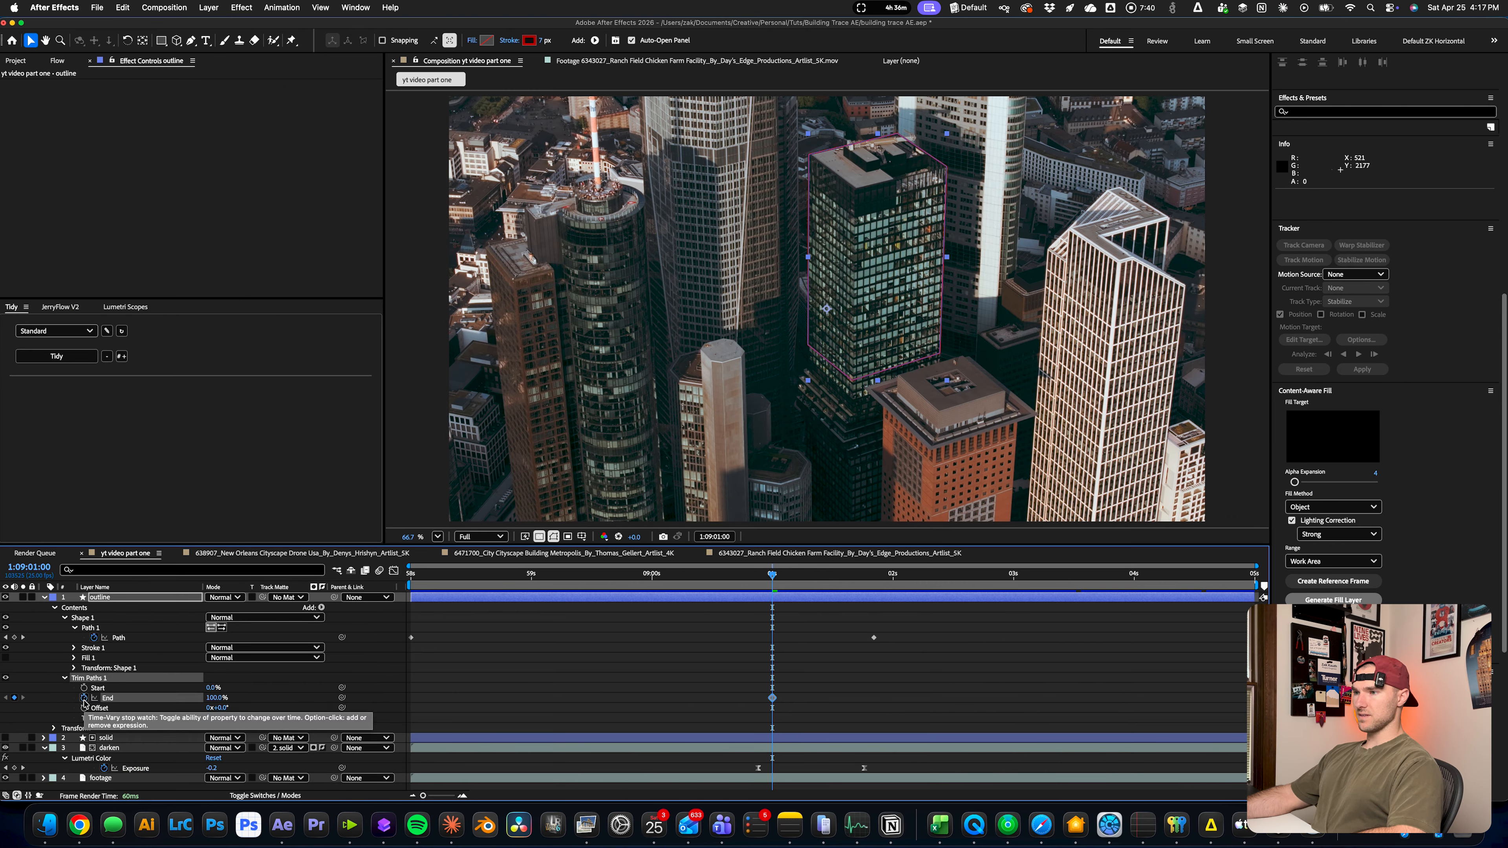
left_click_drag(773, 698, 864, 702)
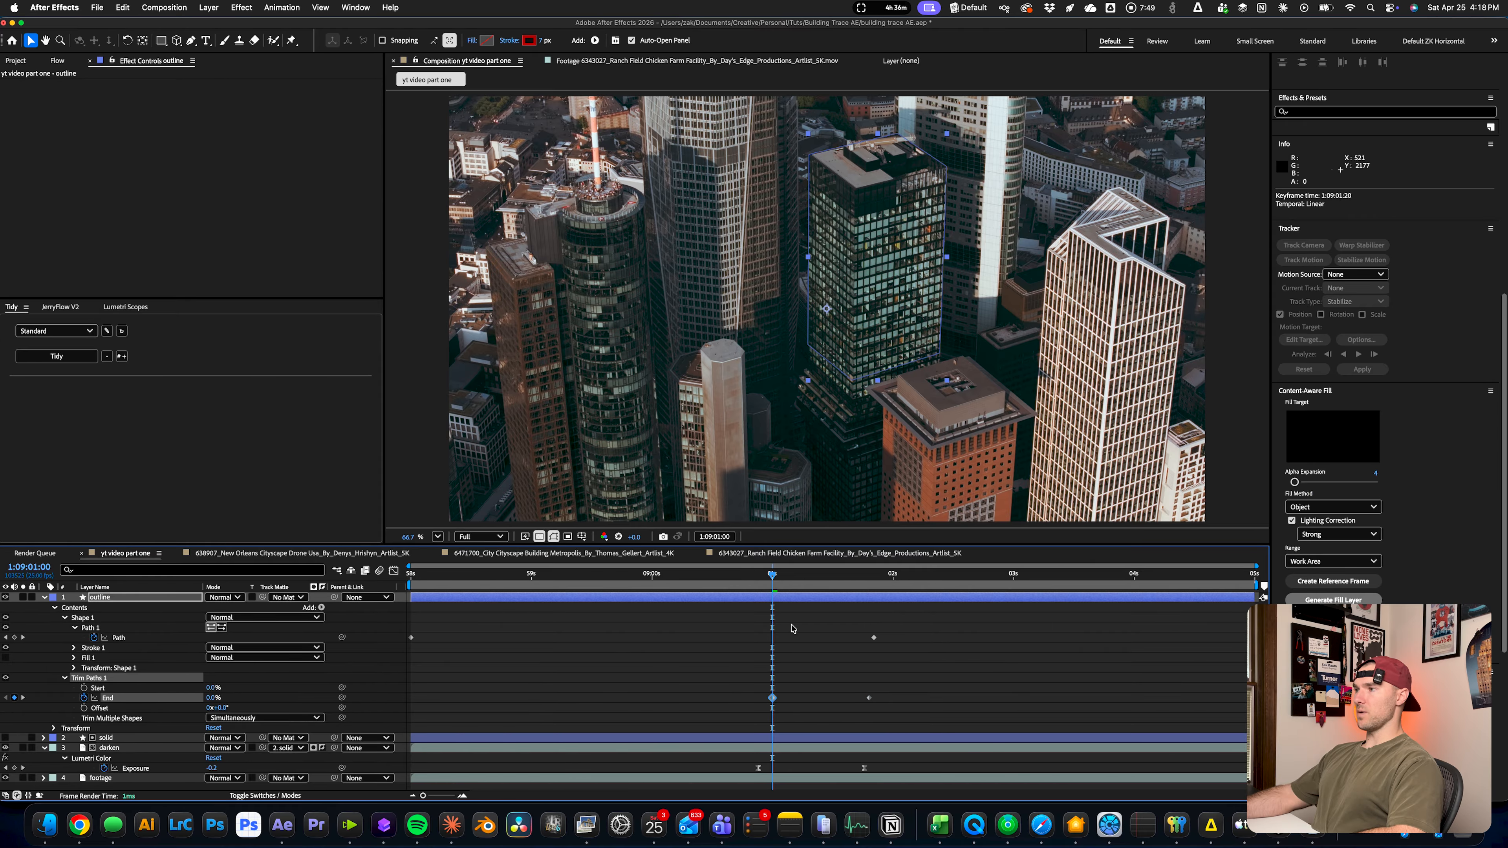
Animate the Trim Paths End from 0% at 1:09:01:00, apply Easy Ease to both End keyframes, and preview the trace
left_click(799, 653)
left_click(107, 698)
key("F9")
left_click(712, 697)
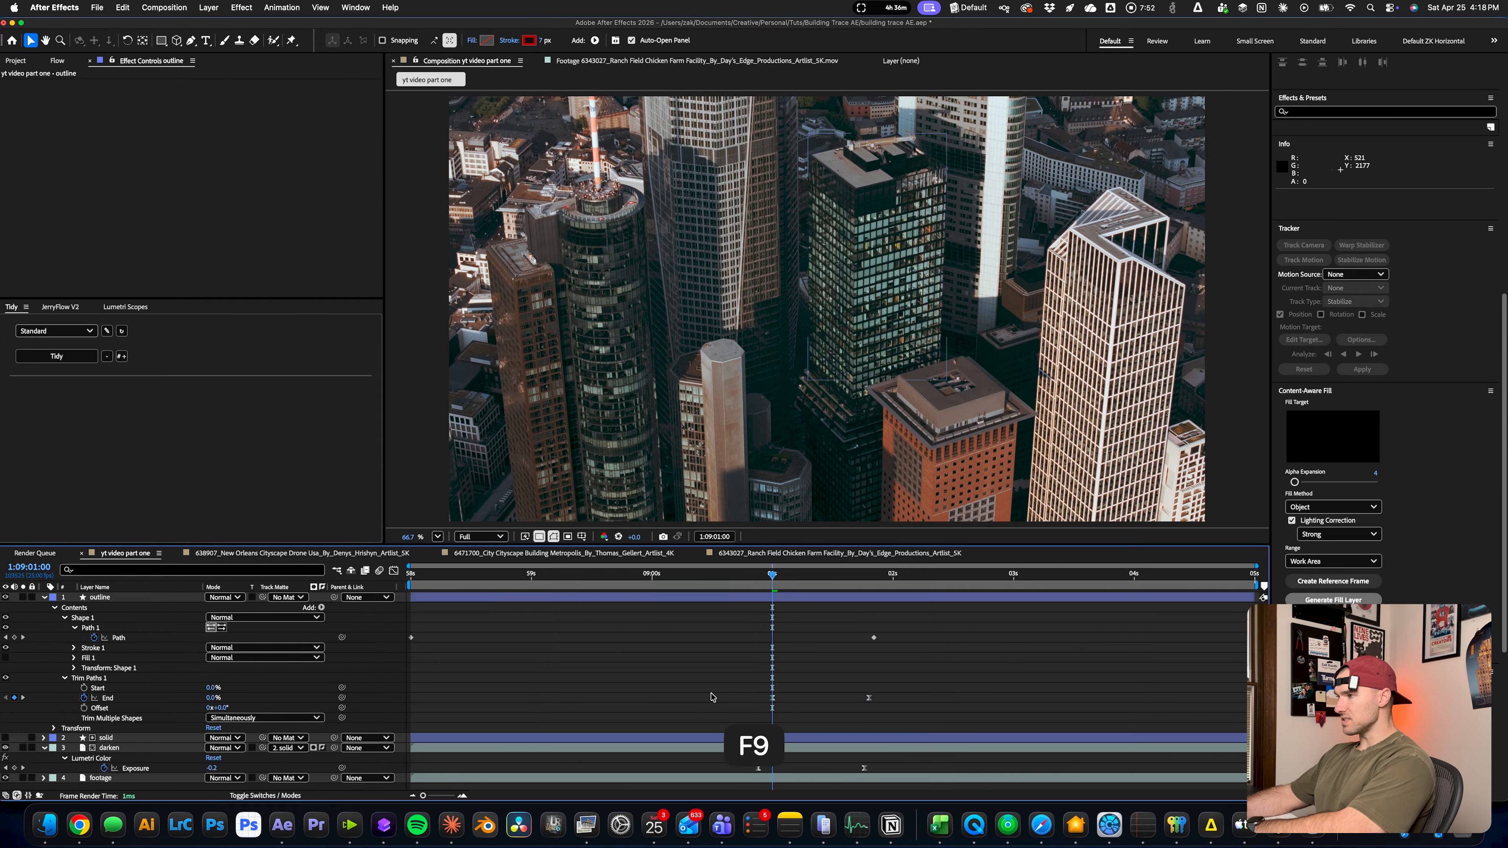
key("space")
left_click(790, 580)
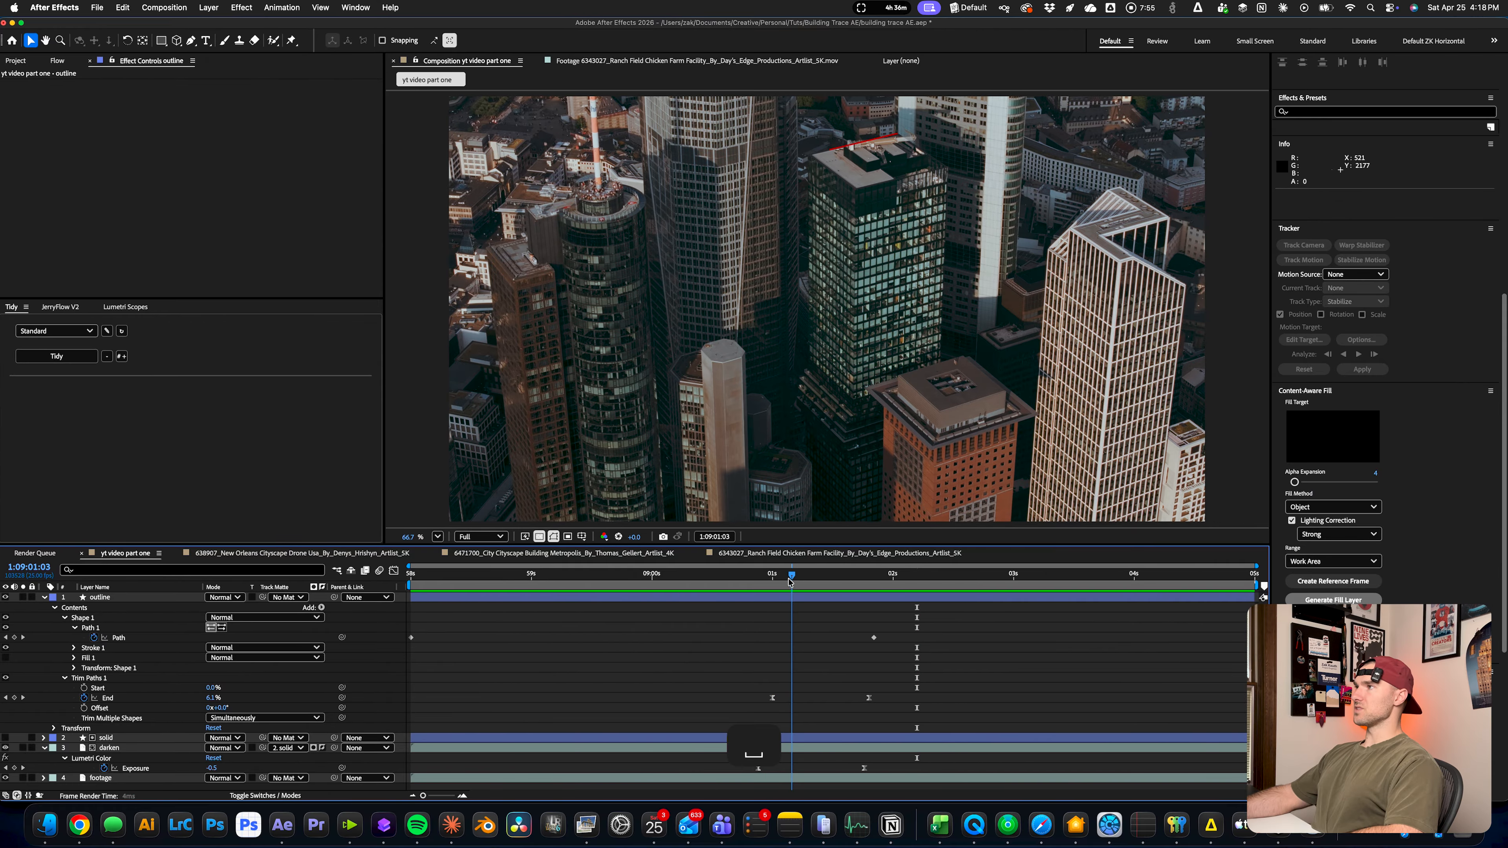
left_click_drag(790, 582, 879, 586)
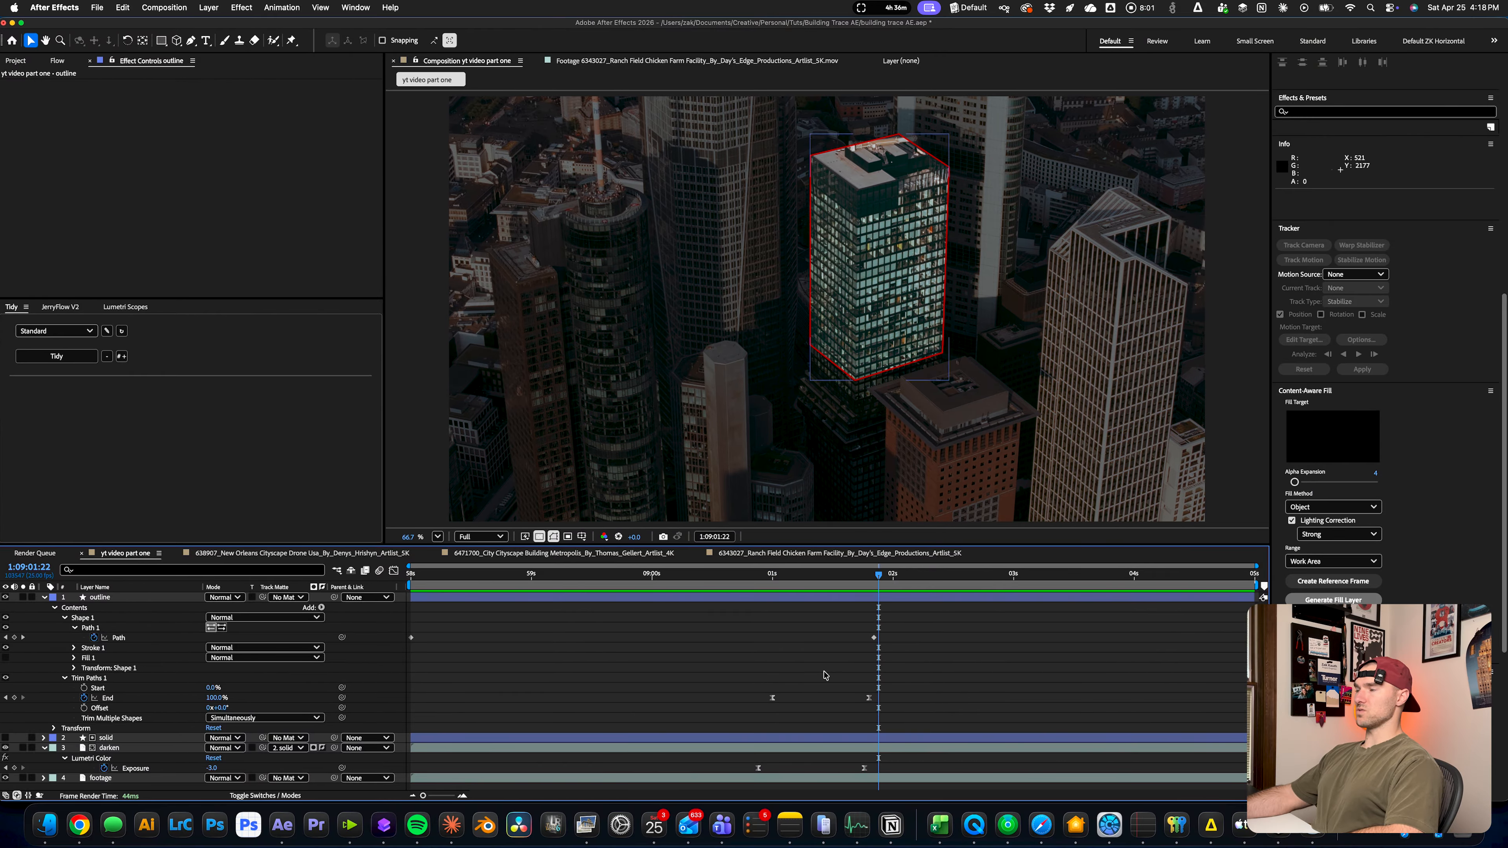
Move the first Trim Paths End keyframe to 1:09:00:14 and play the outline animation from just before it
left_click_drag(772, 698, 725, 701)
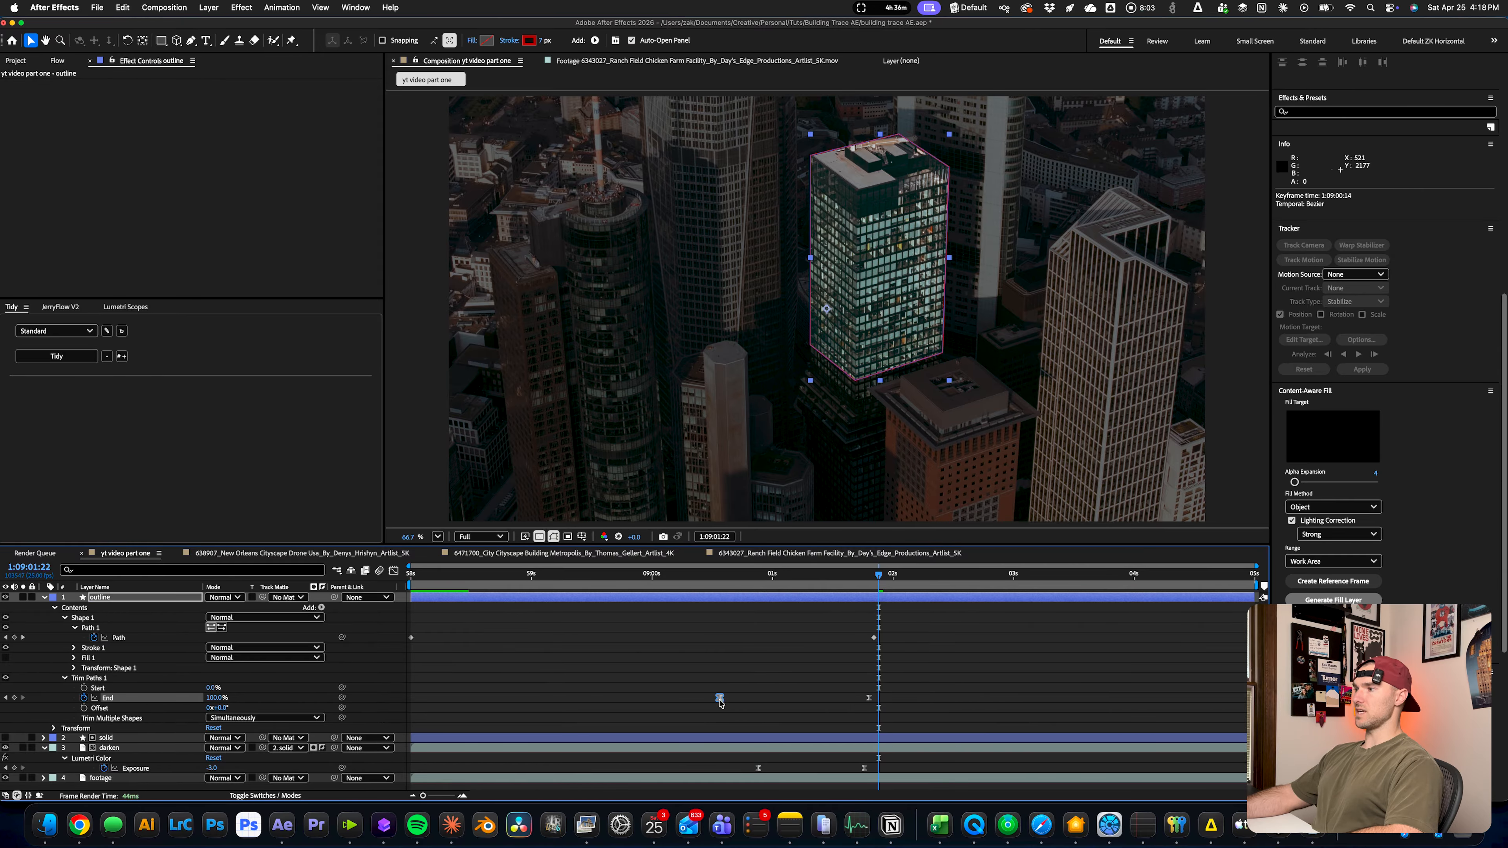
left_click(695, 586)
key("space")
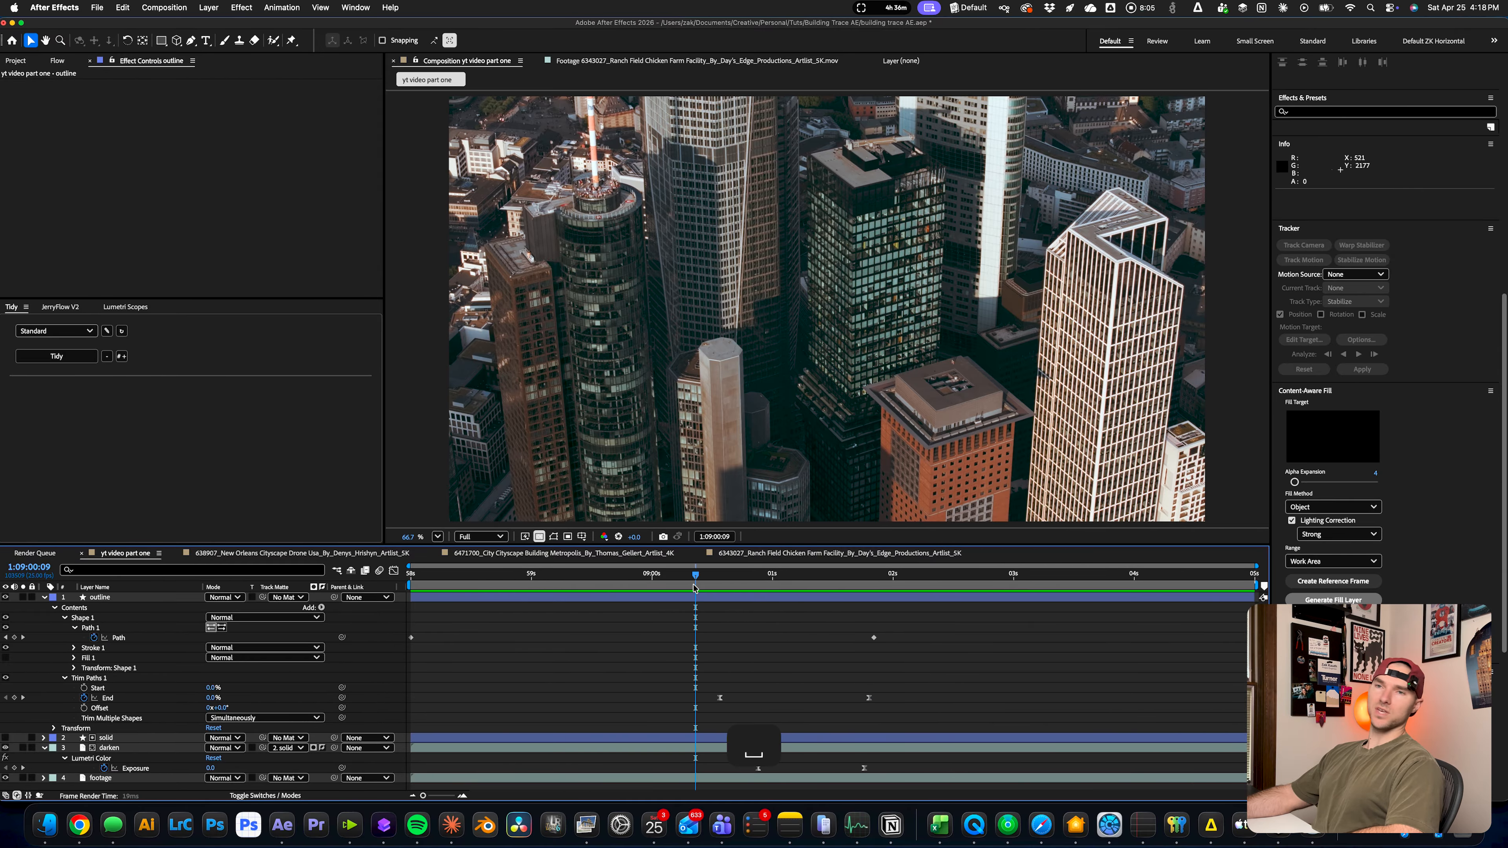
Make the outline stroke white and apply the Deep Glow 2 effect to the outline layer, previewing the glow
key("ctrl+space")
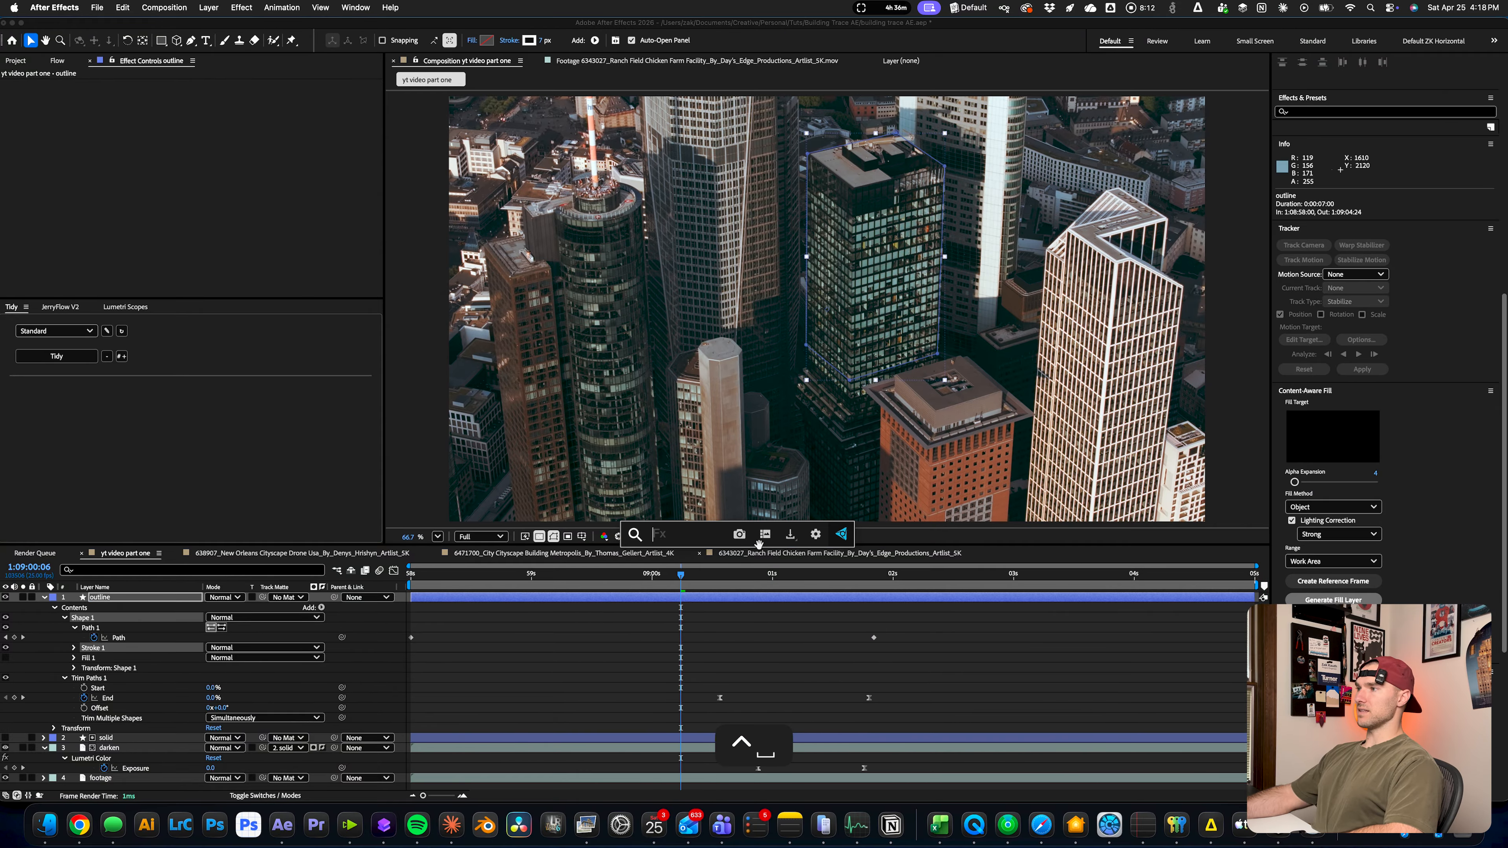
type("deep")
key("Return")
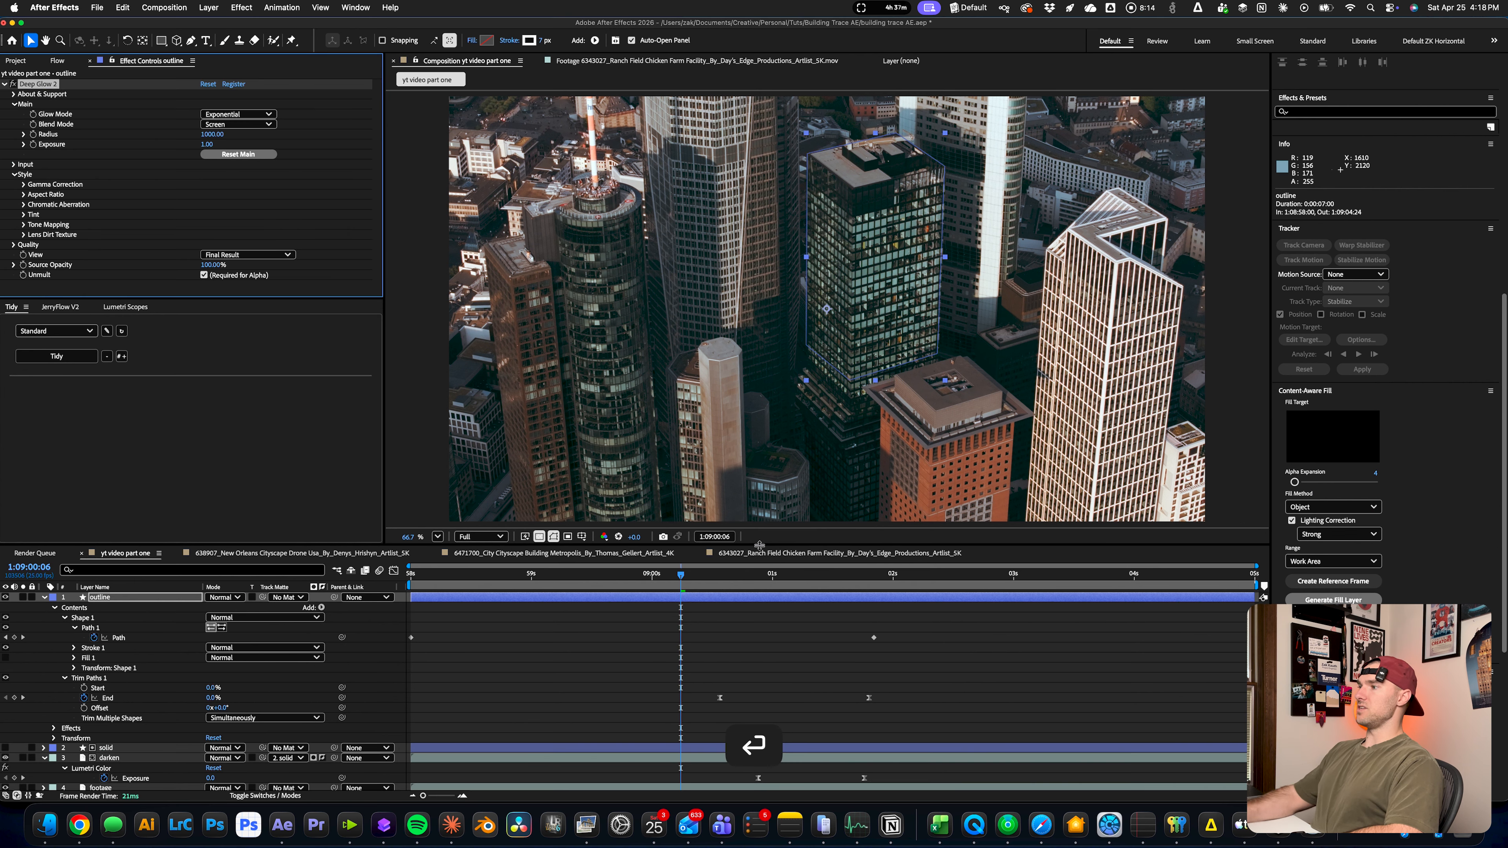
key("space")
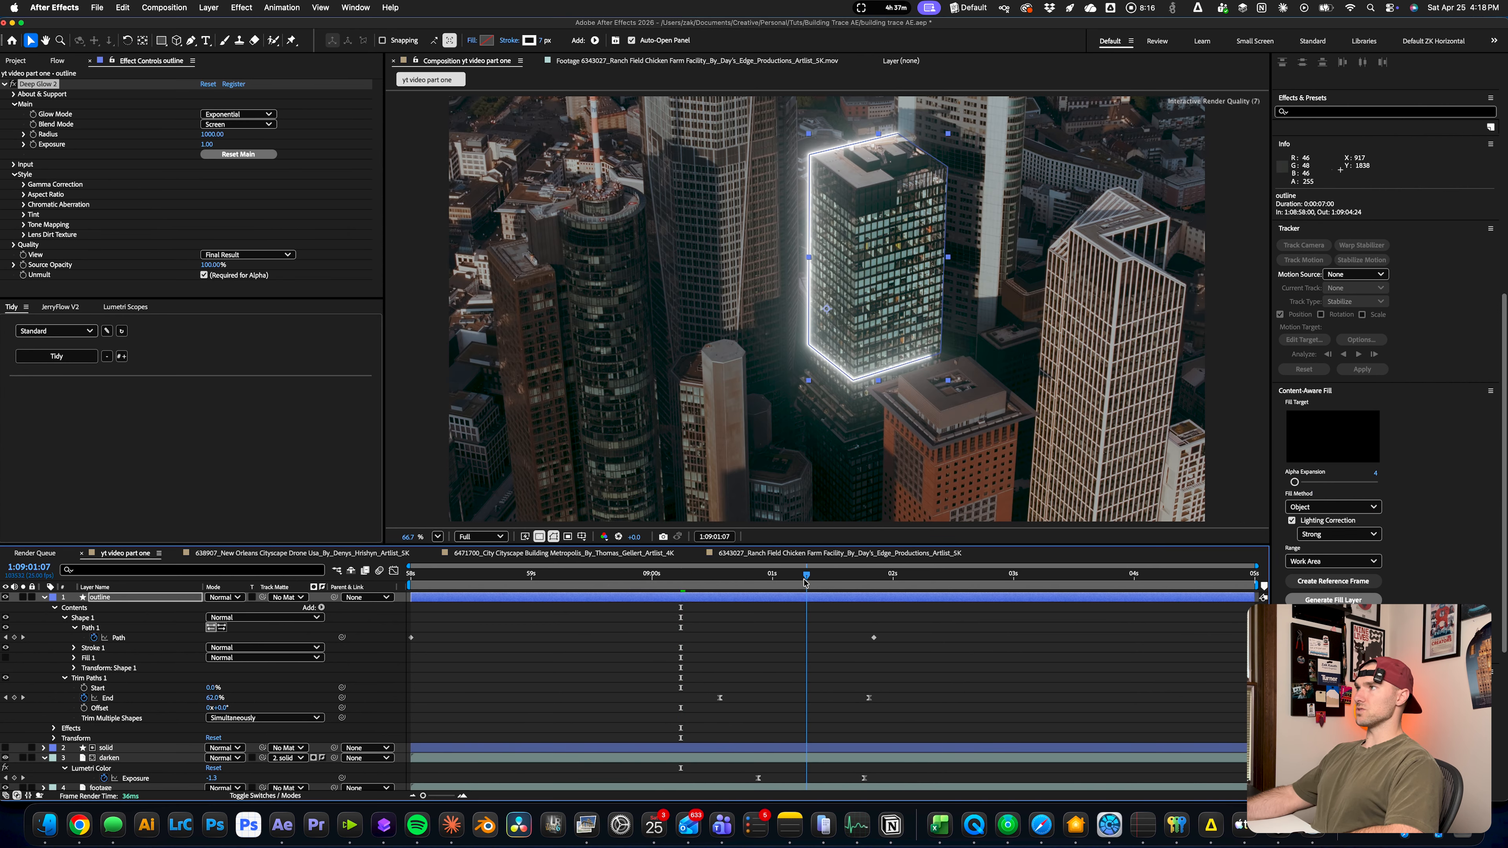
Set Deep Glow's Exposure to 0.5 and Radius to 300, and fit the whole frame in the viewer
left_click(208, 144)
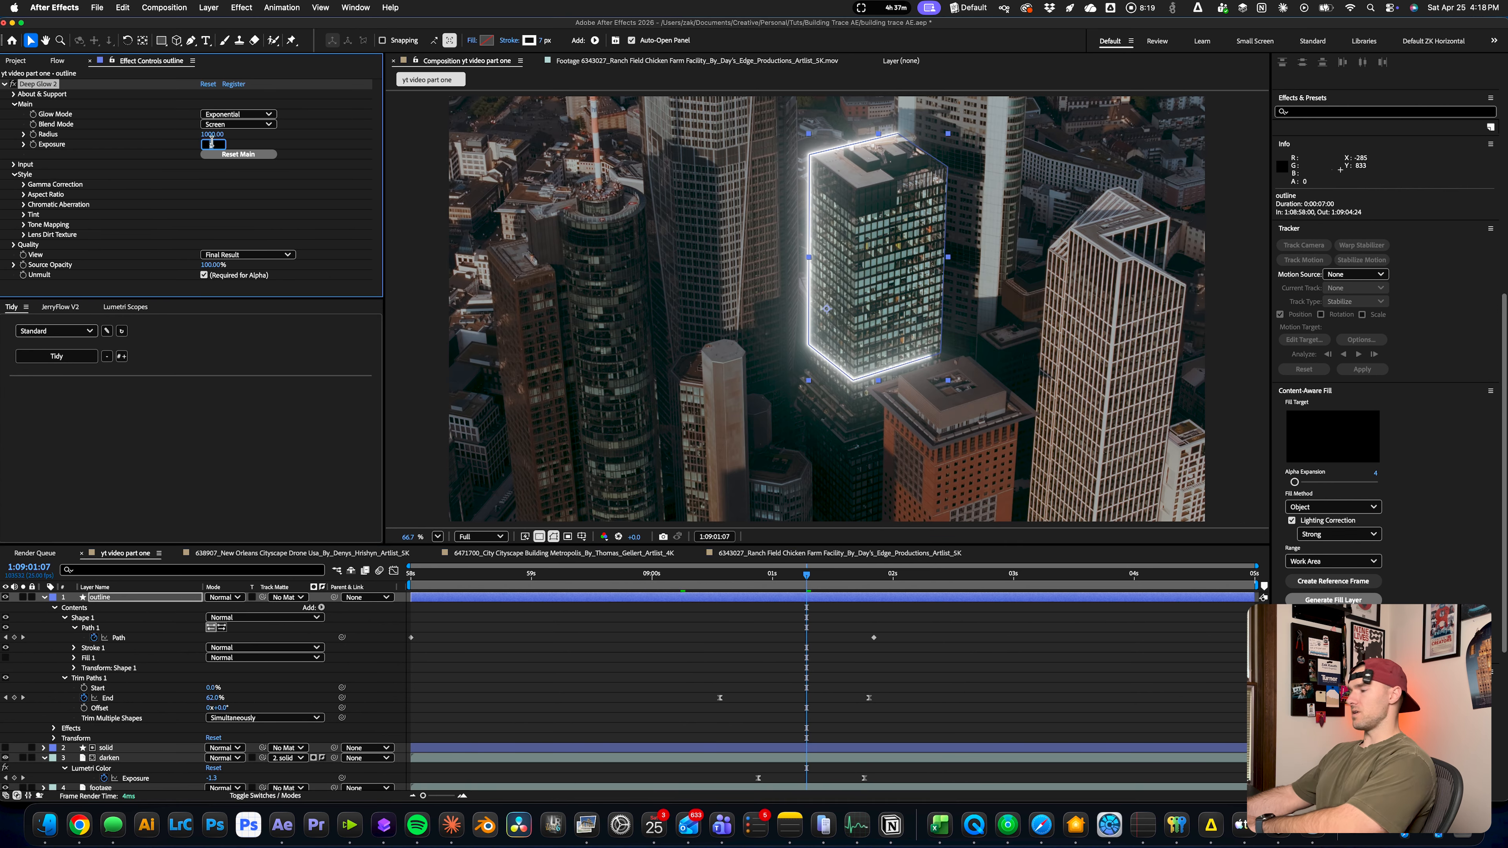
type(".5")
key("Return")
left_click(217, 136)
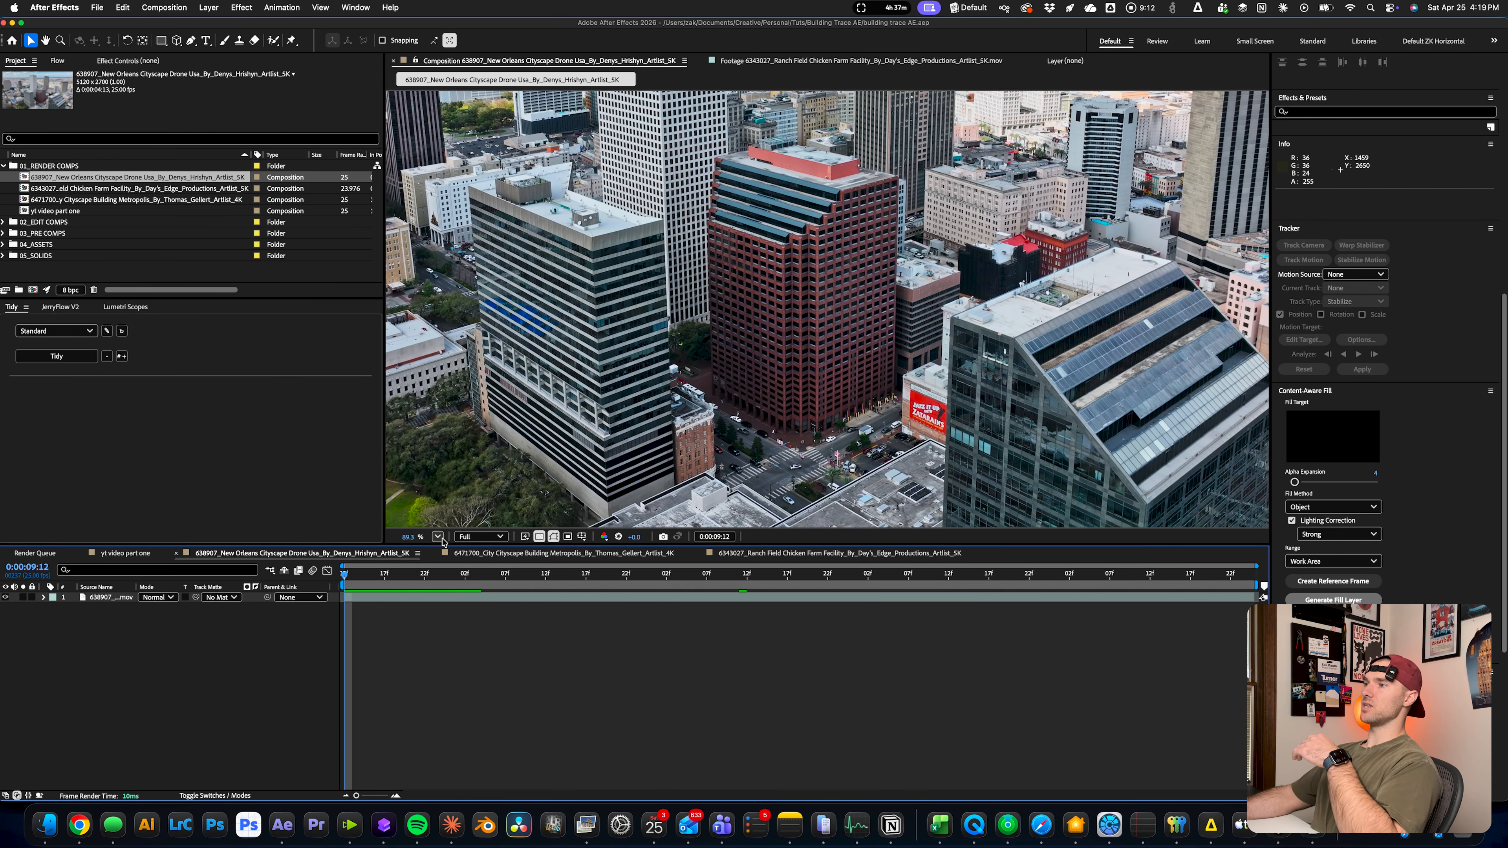
left_click(438, 537)
left_click(463, 556)
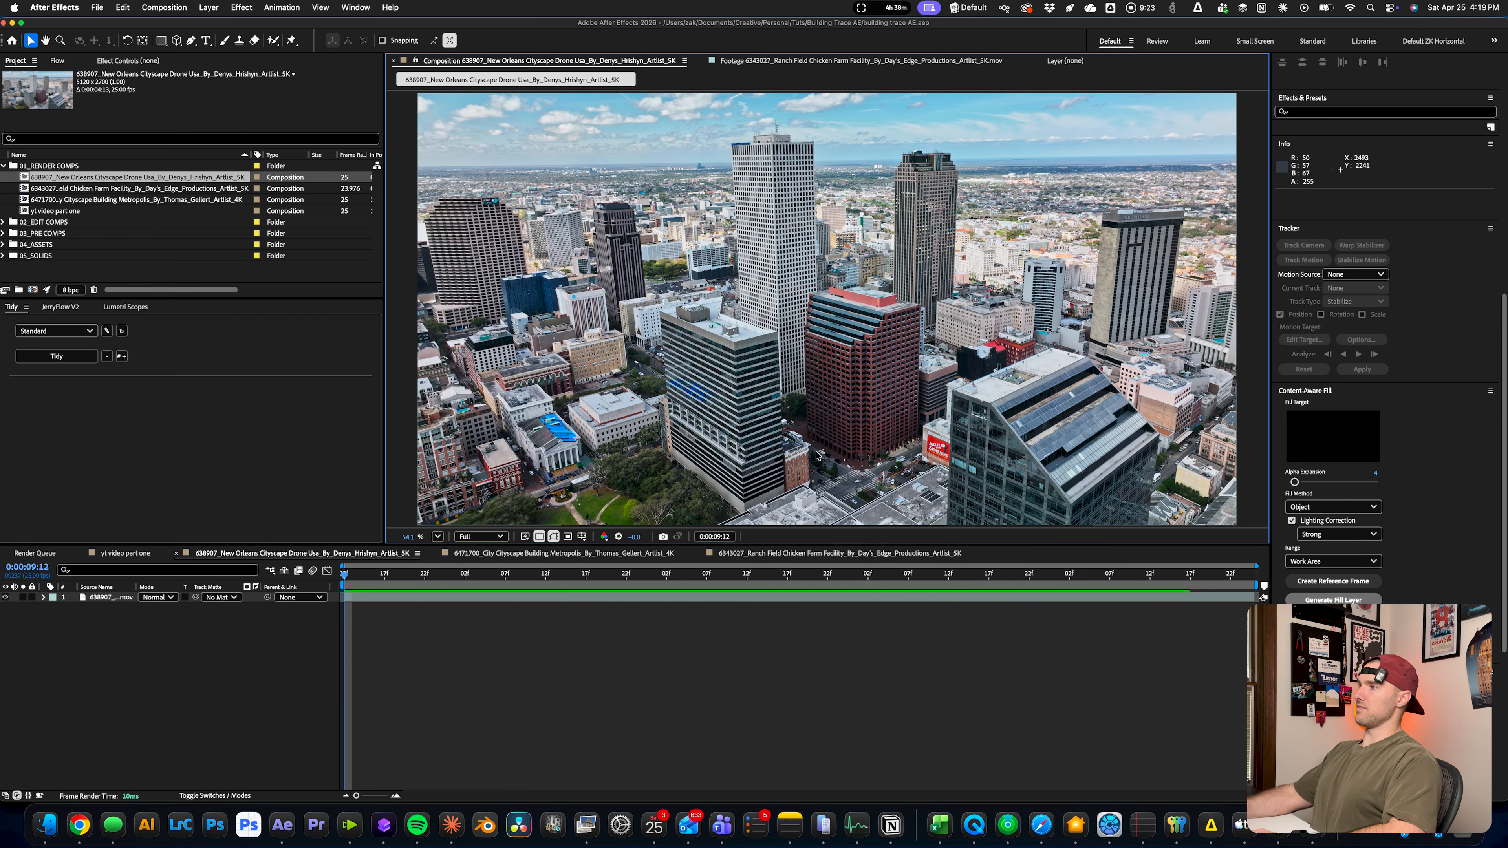
In the New Orleans composition, draw a four-sided Pen outline around the red tower's base and keyframe its Path at 0:00:09:12
key("g")
scroll(881, 331, "up", 5)
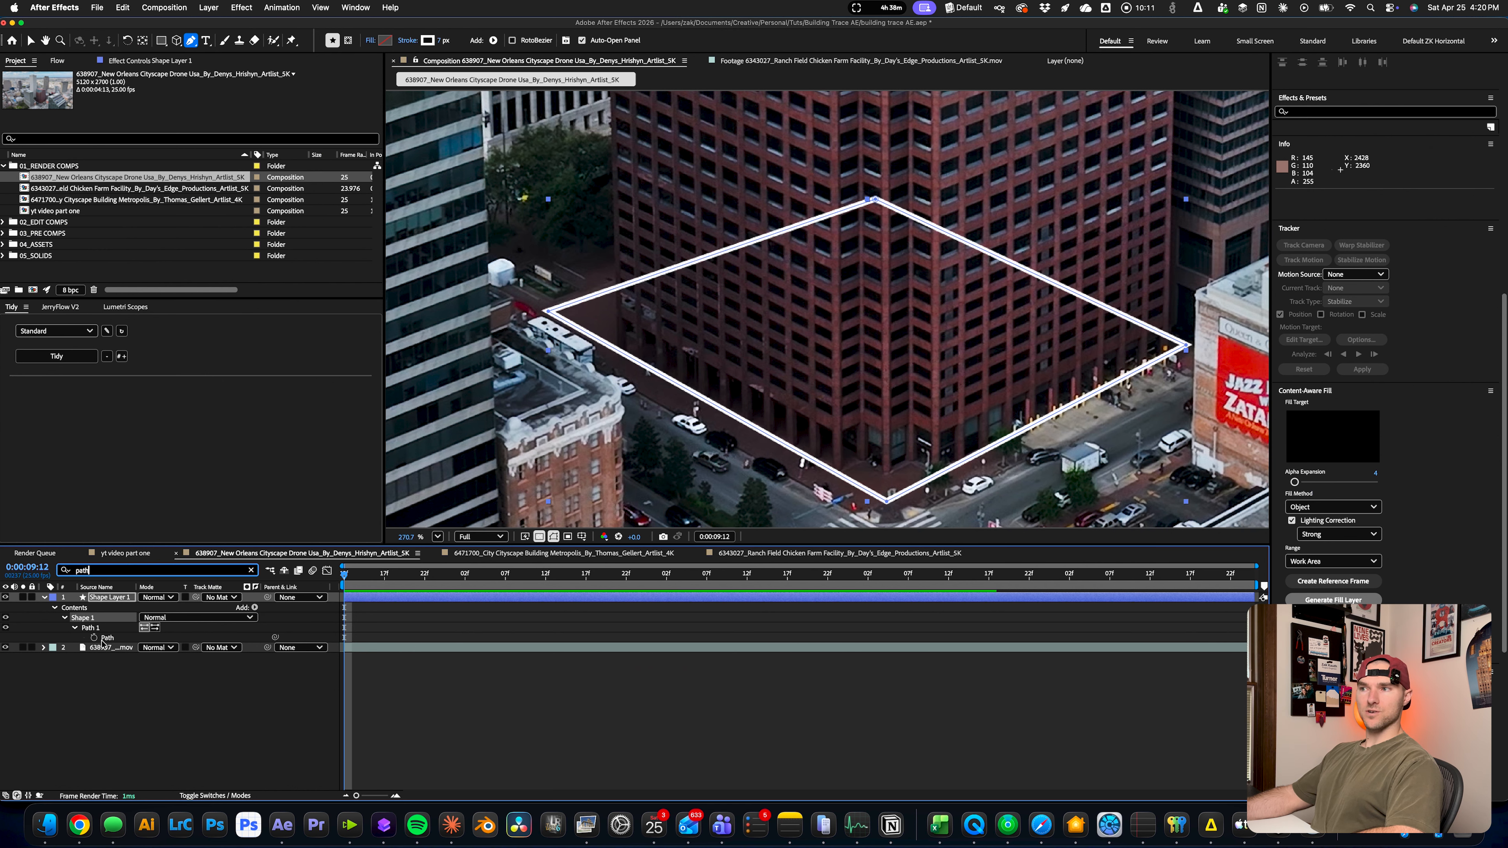
left_click(94, 638)
key("End")
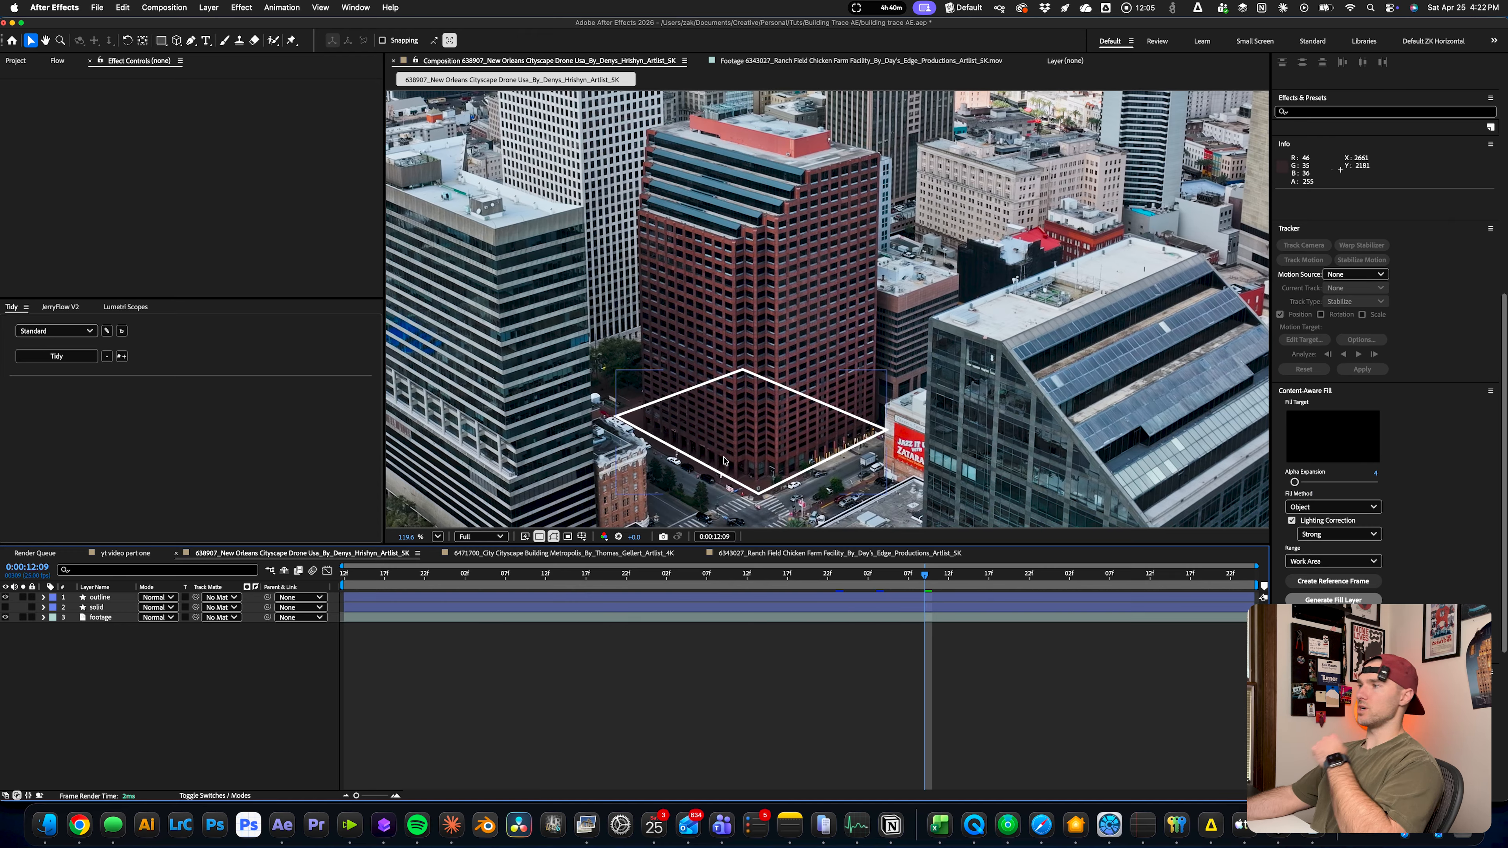
Duplicate the footage layer and place the copy above the outline layer
left_click(109, 622)
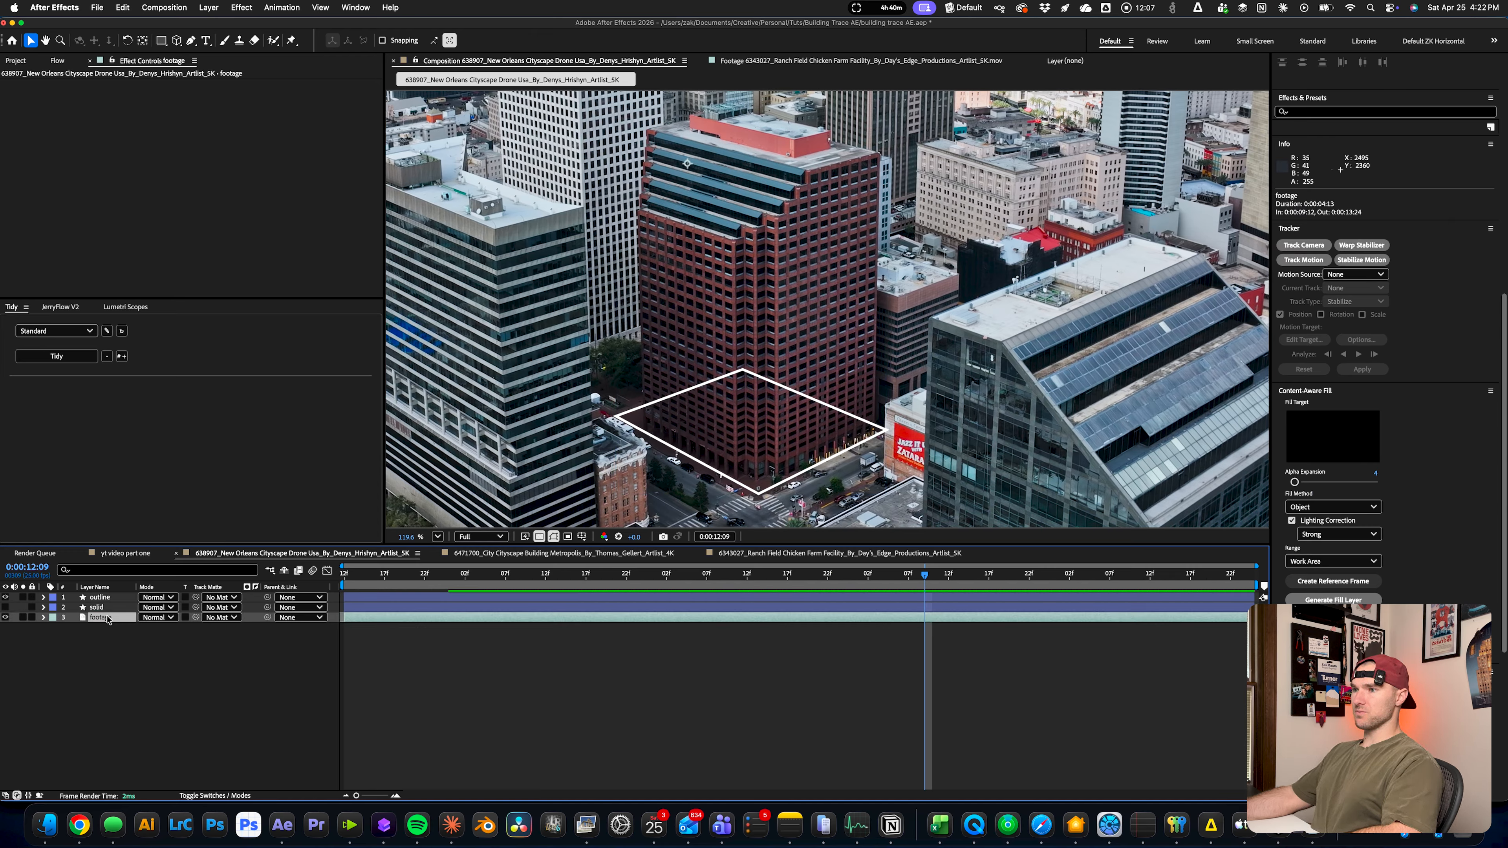
key("super+d")
left_click_drag(109, 620, 108, 595)
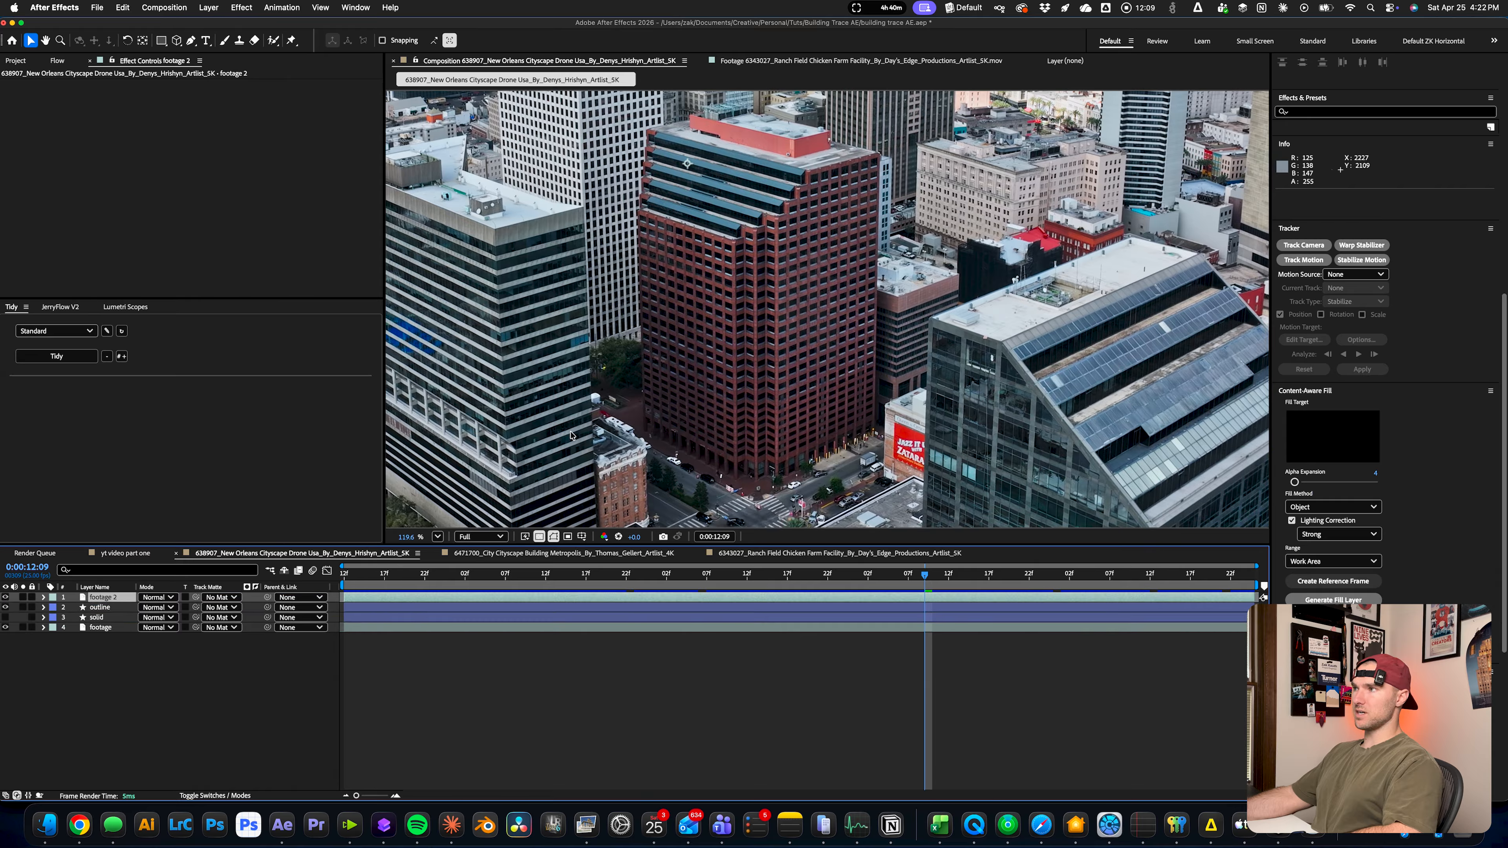
From the first frame, trace a Pen mask on footage 2 up the red tower's left edge and along its roofline
scroll(664, 417, "up", 2)
key("Home")
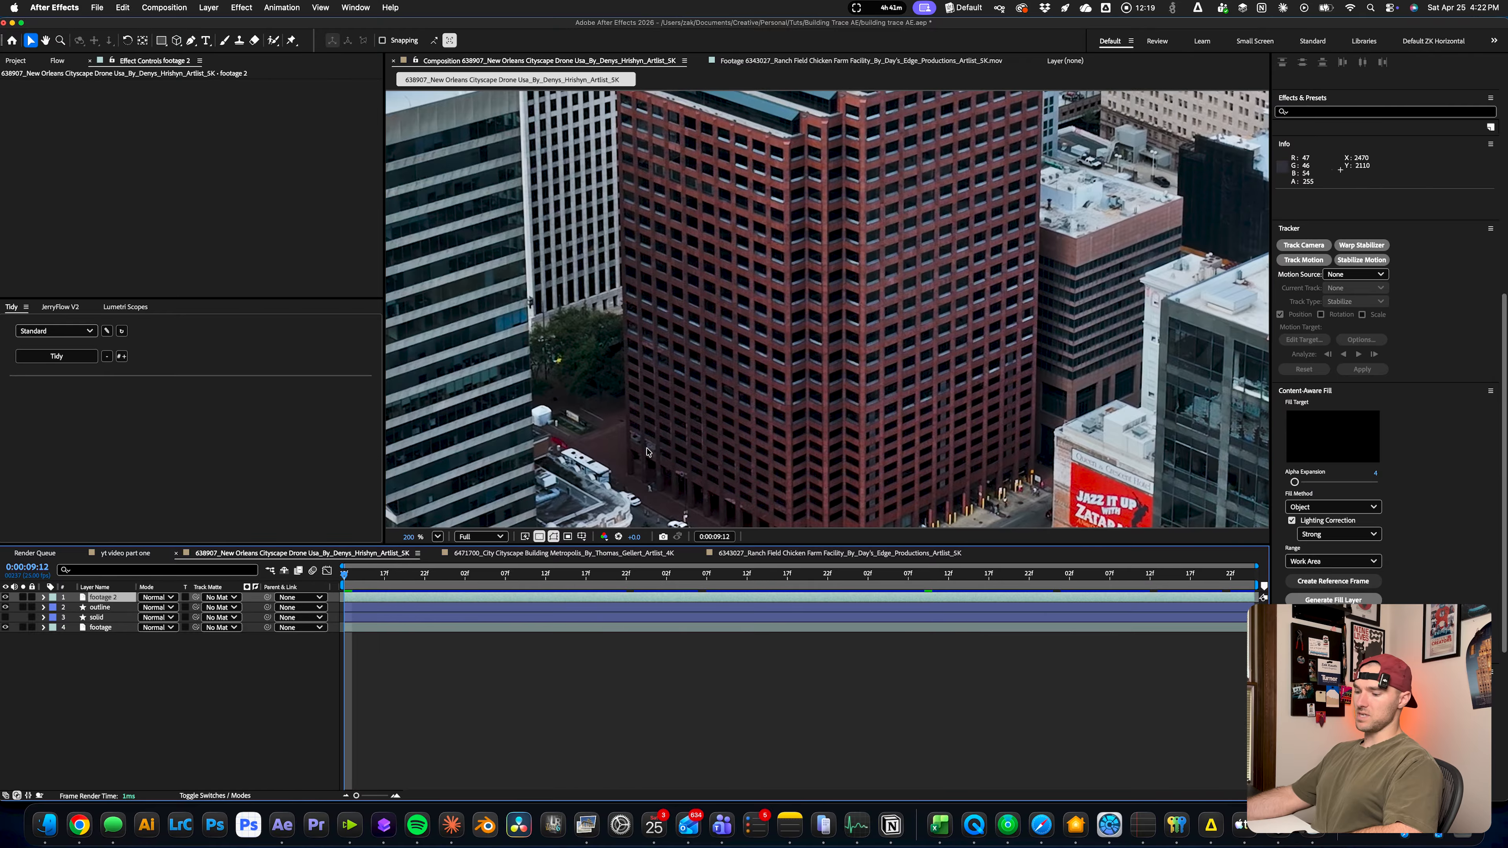
key("g")
scroll(618, 486, "up", 3)
left_click(621, 472)
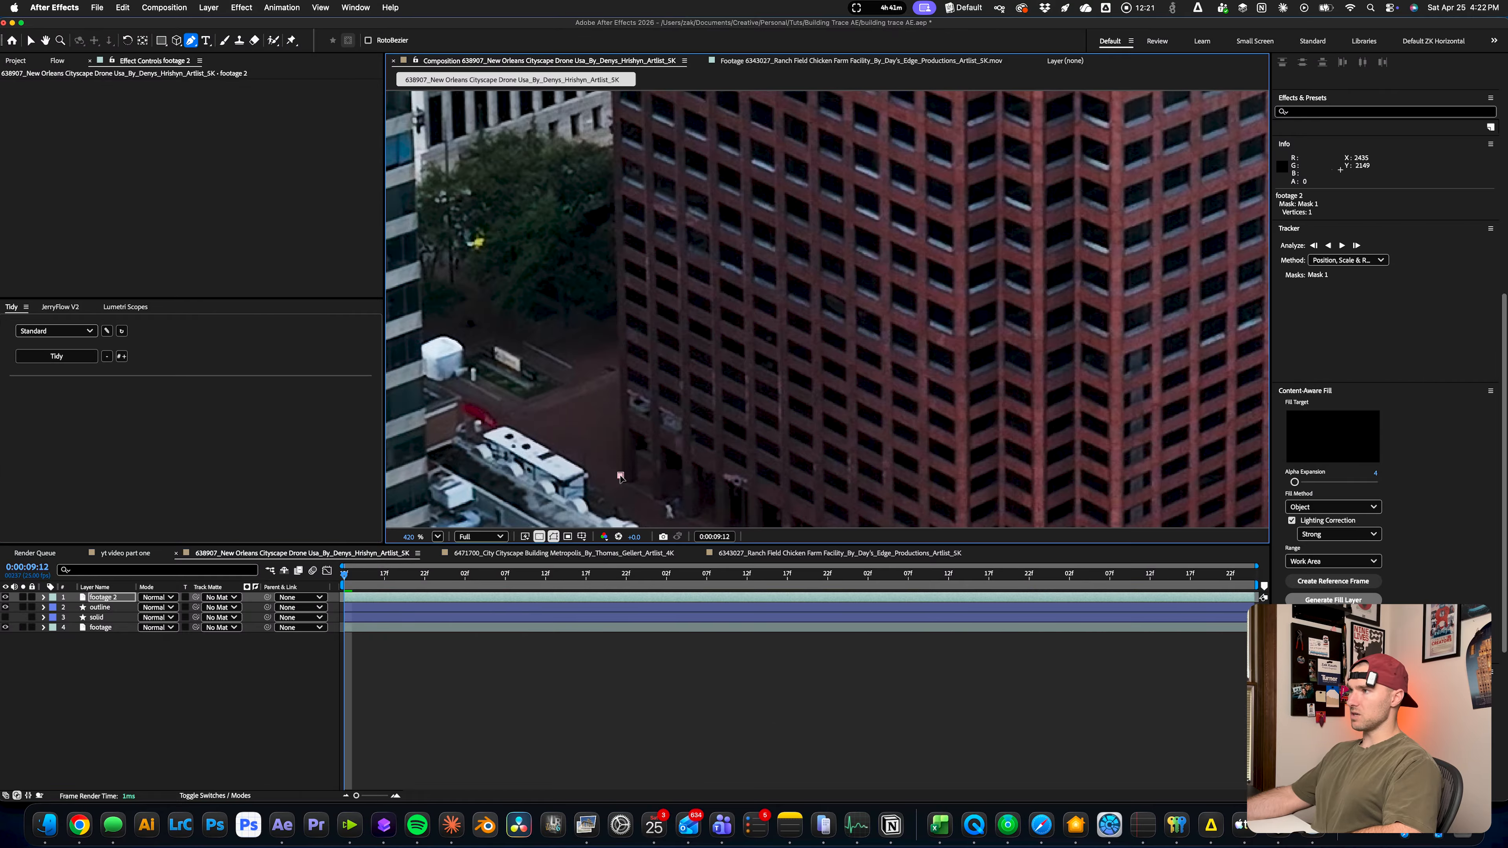
scroll(620, 471, "down", 3)
left_click_drag(661, 193, 695, 429)
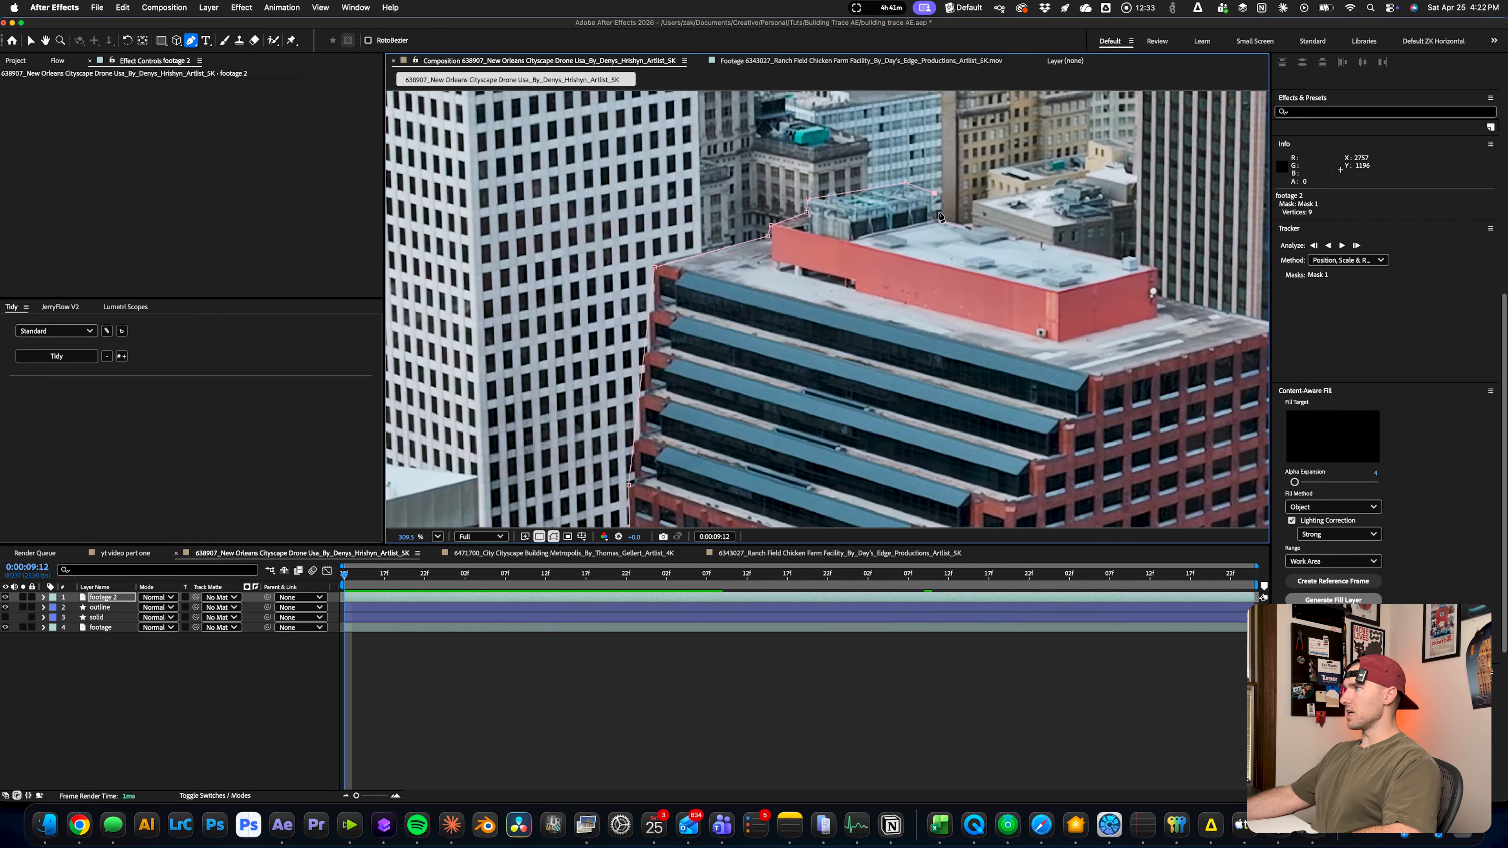
left_click(1154, 271)
left_click(1153, 292)
Continue the mask on footage 2 from the roof down the red tower's right edge to its base and close it
scroll(1140, 293, "right", 5)
scroll(1140, 293, "down", 2)
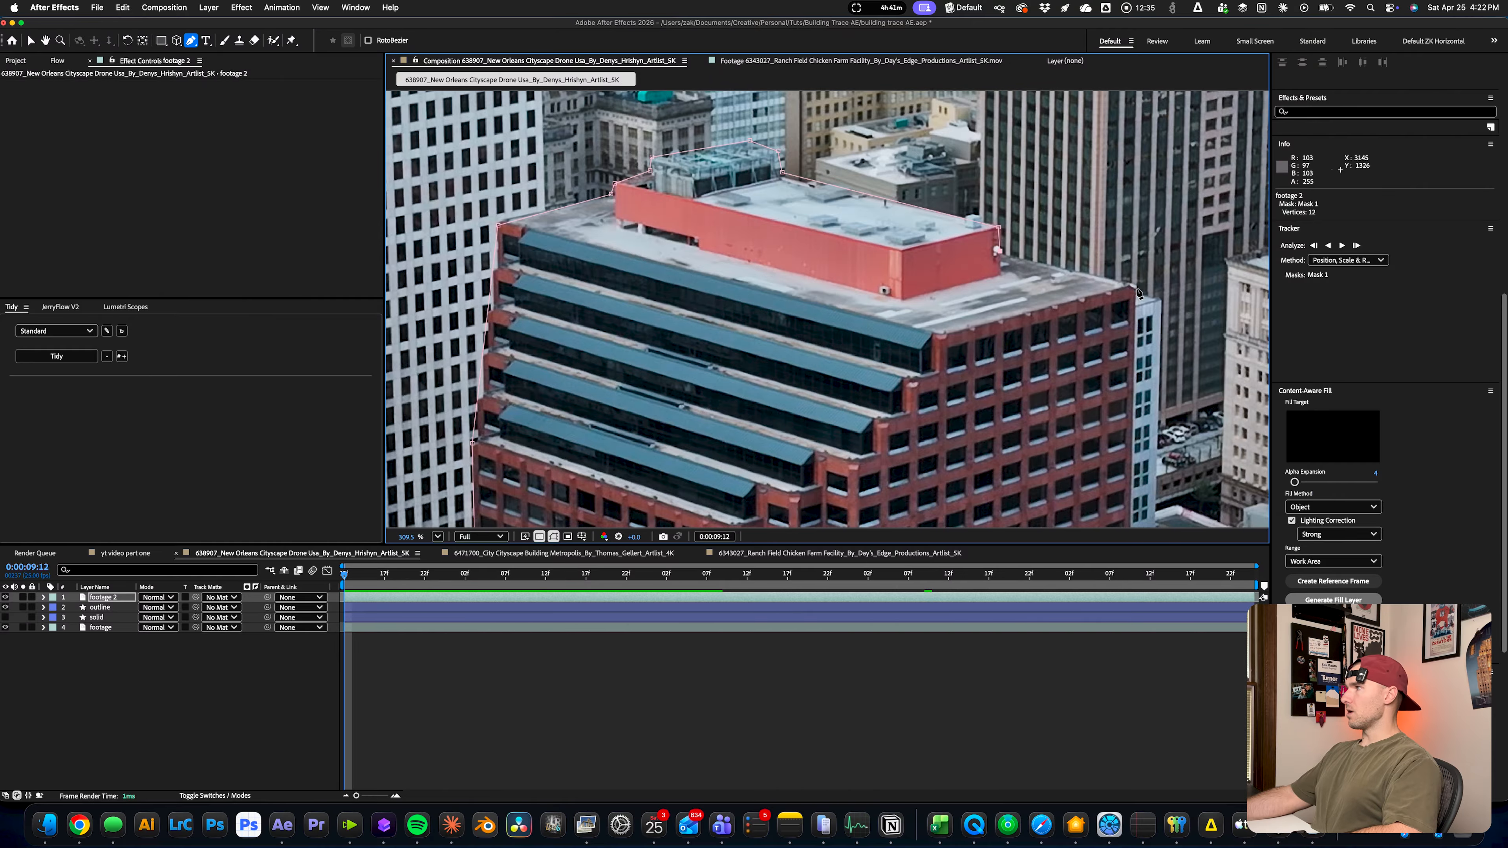
left_click(1136, 286)
left_click_drag(1152, 426, 1048, 208)
scroll(1043, 384, "down", 1)
left_click_drag(1041, 401, 1020, 300)
scroll(1015, 285, "down", 1)
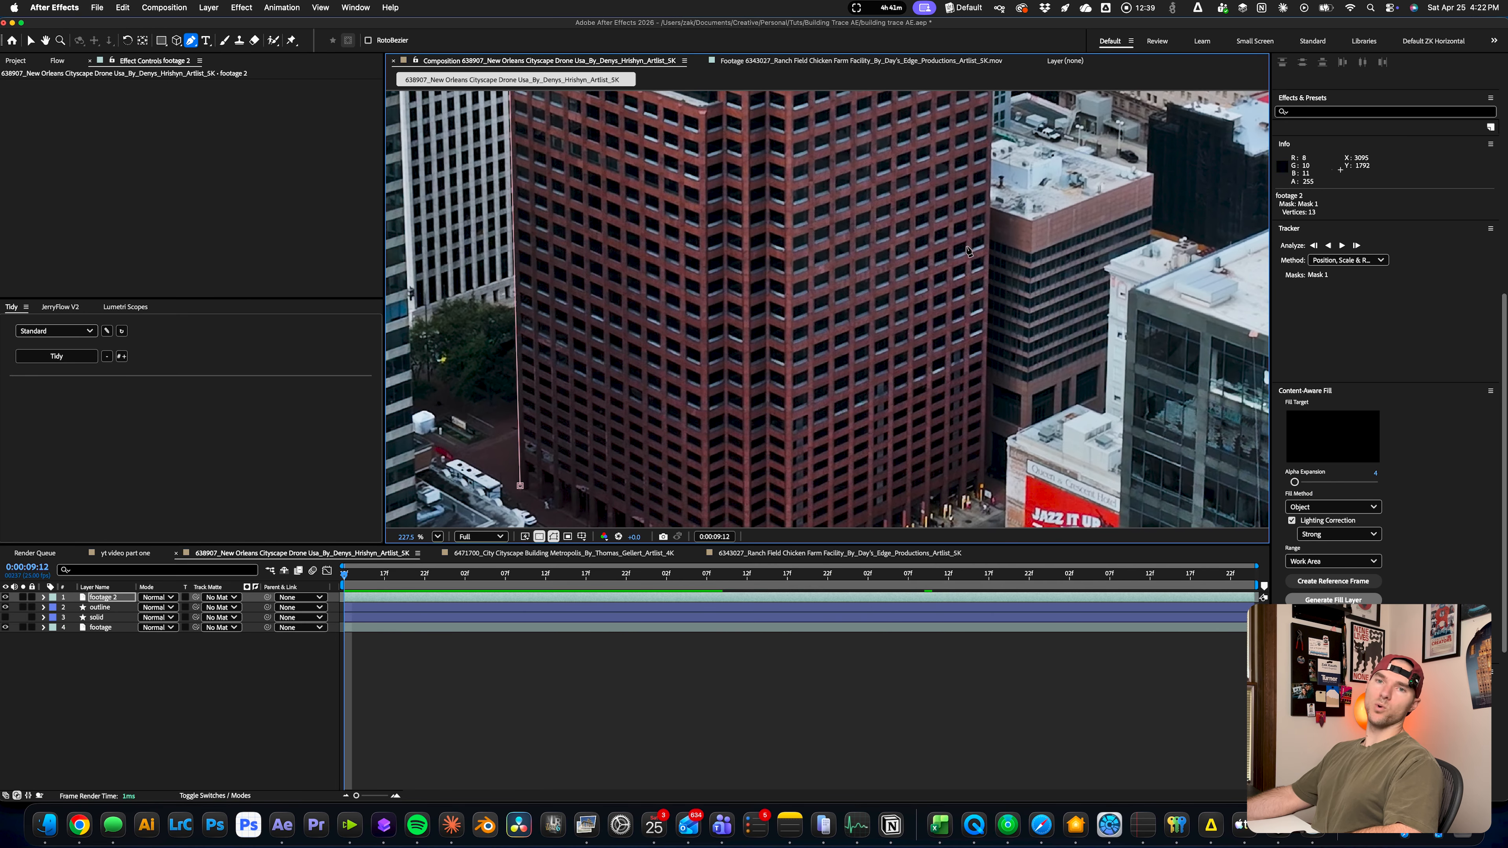
scroll(982, 386, "down", 3)
left_click(983, 395)
Keyframe Mask 1's Mask Path at 0:00:09:12 and compare the mask with the tower at the clip's end
key("m")
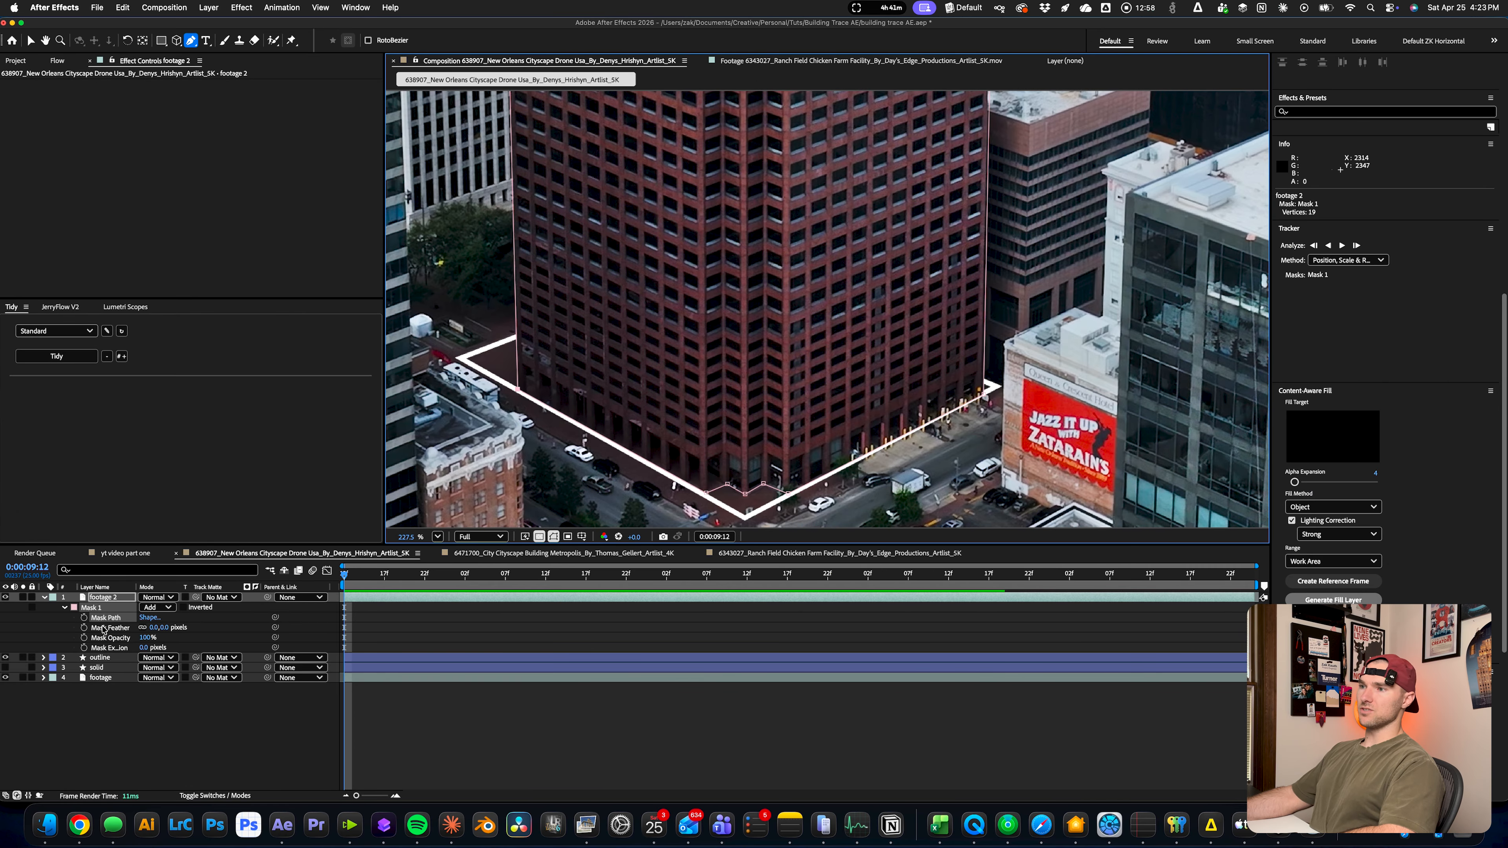
left_click(83, 618)
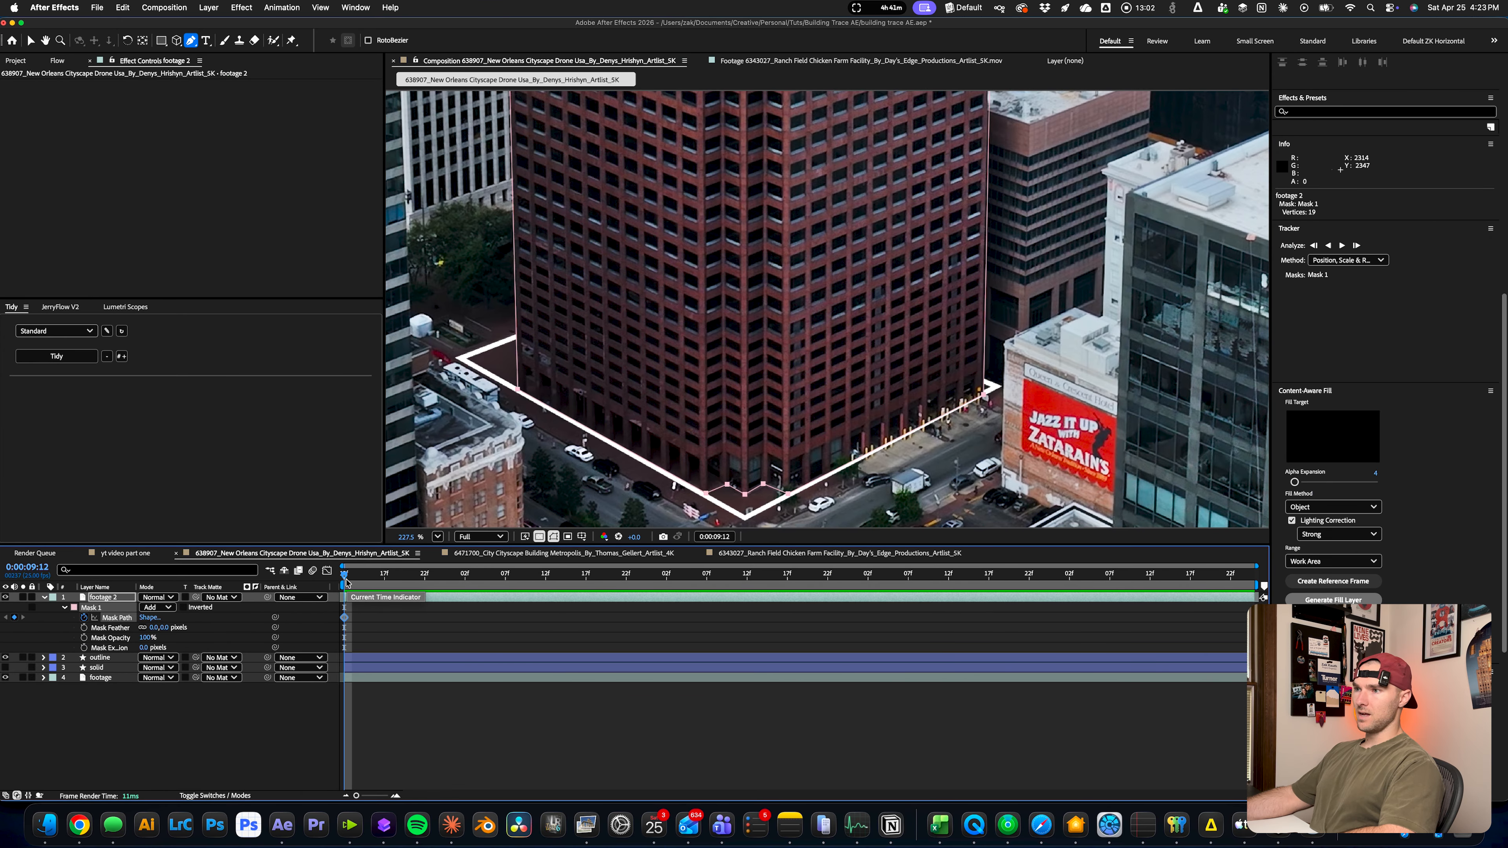
left_click_drag(347, 583, 1246, 580)
scroll(596, 392, "down", 1)
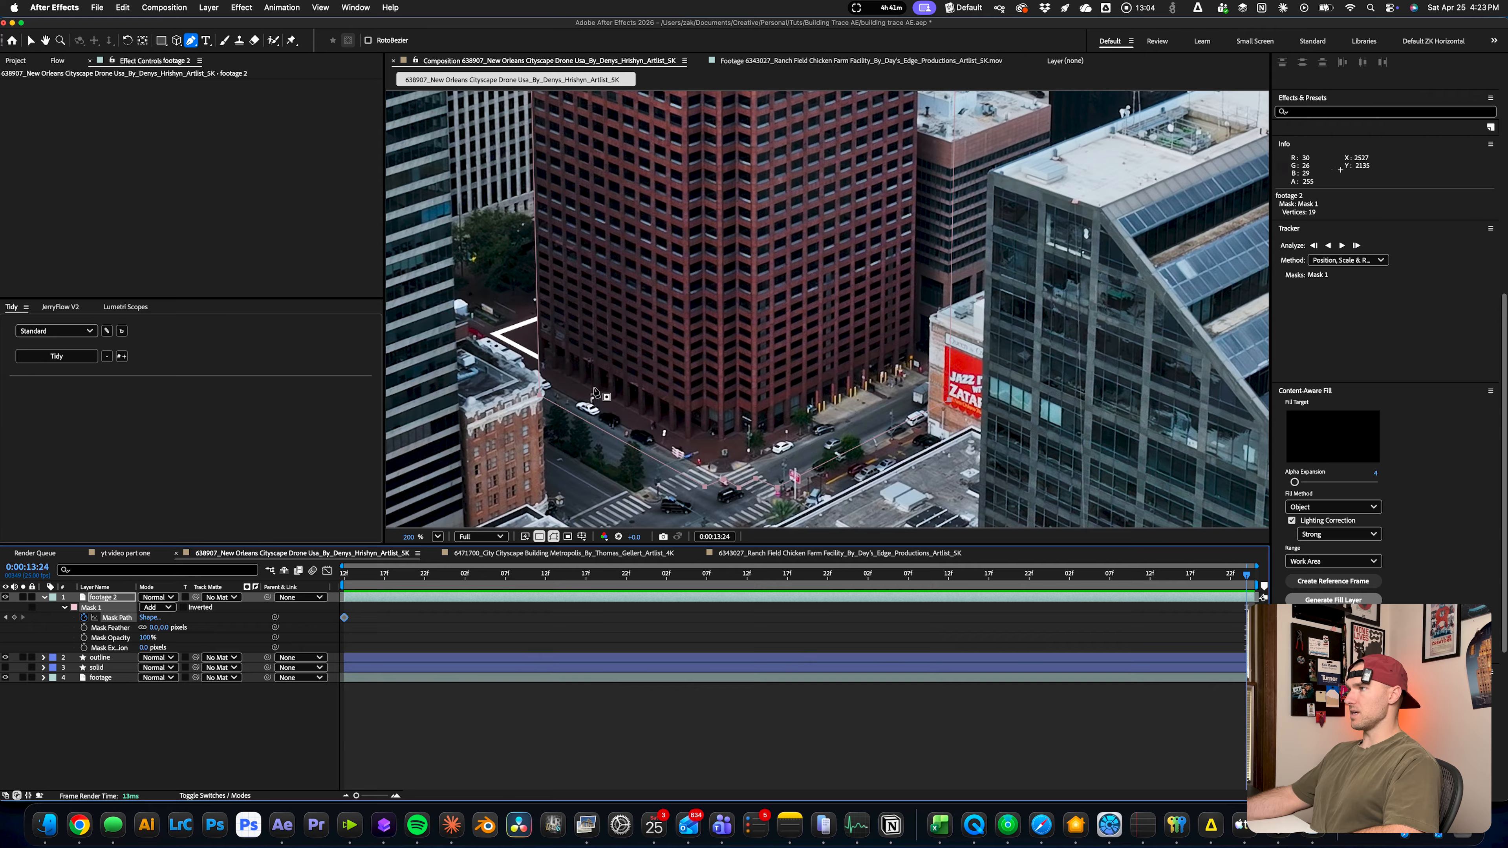
scroll(596, 392, "up", 3)
key("Home")
key("v")
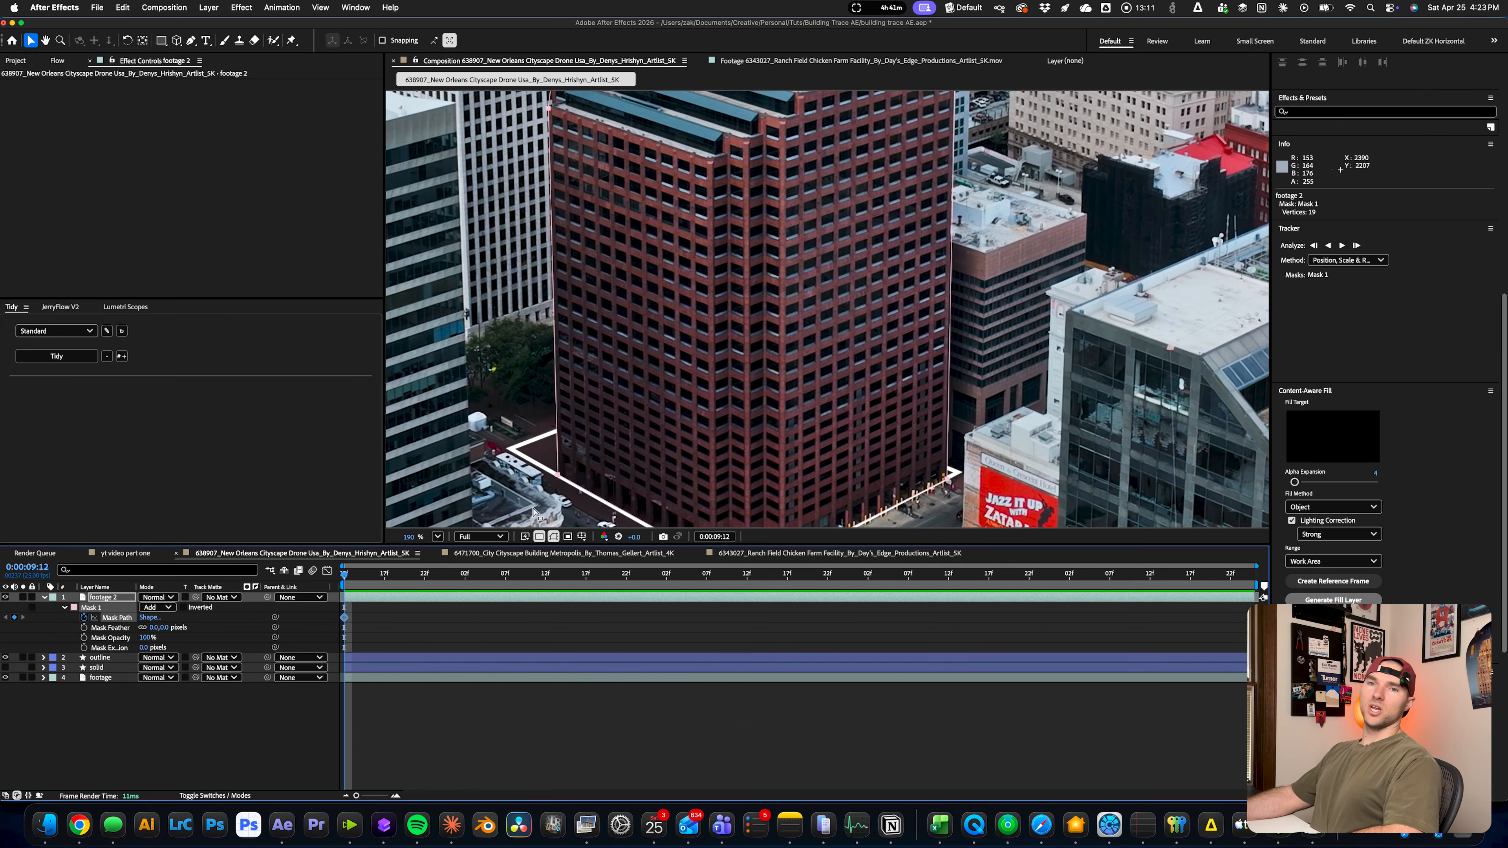
Track Mask 1 forward through the clip with the Position, Scale & Rotation method and check it against the tower's edges
scroll(1415, 312, "up", 3)
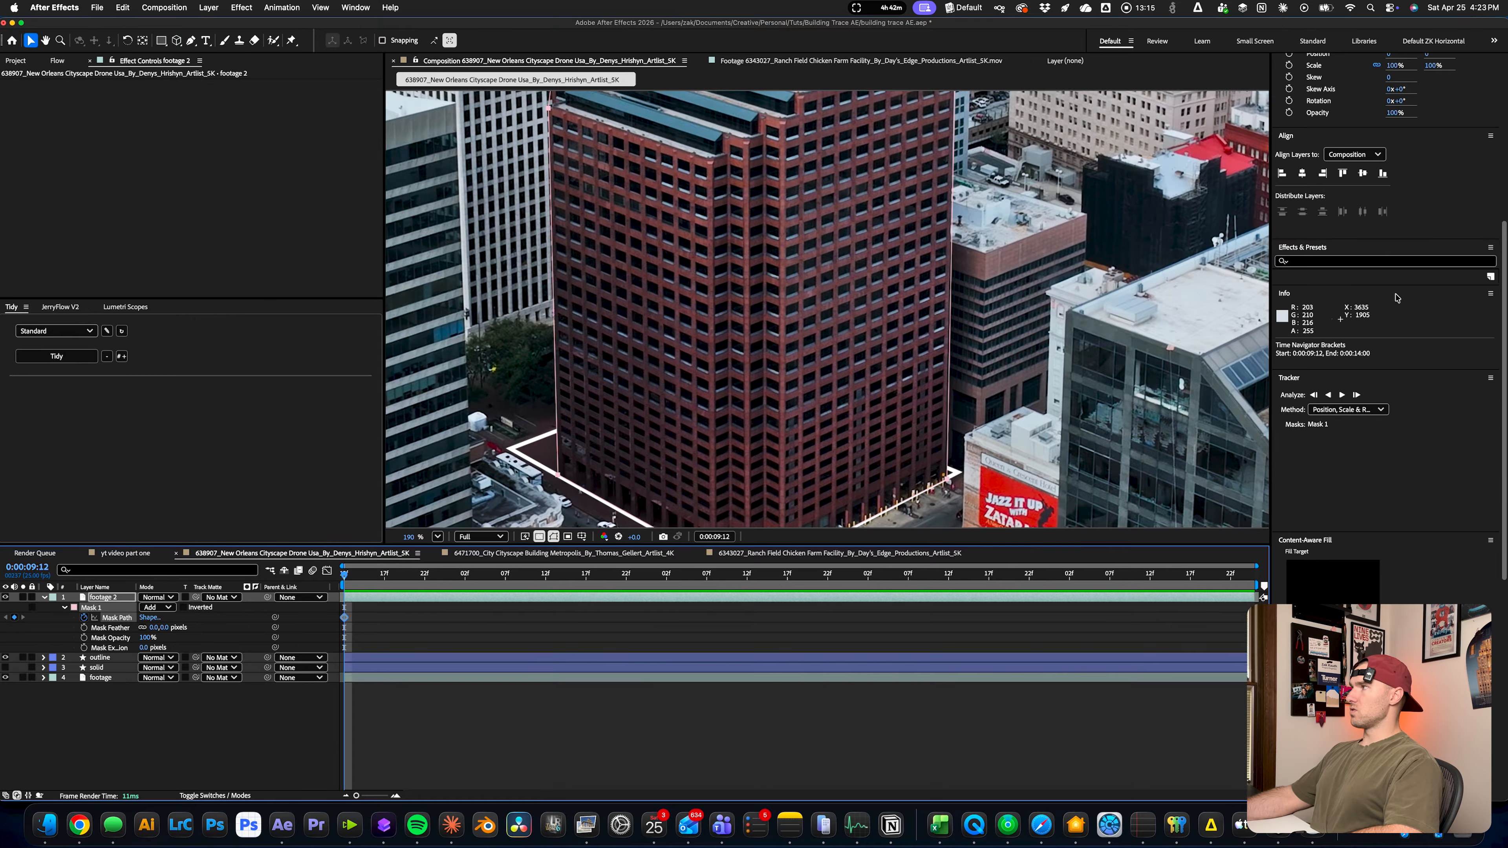
scroll(1321, 380, "up", 2)
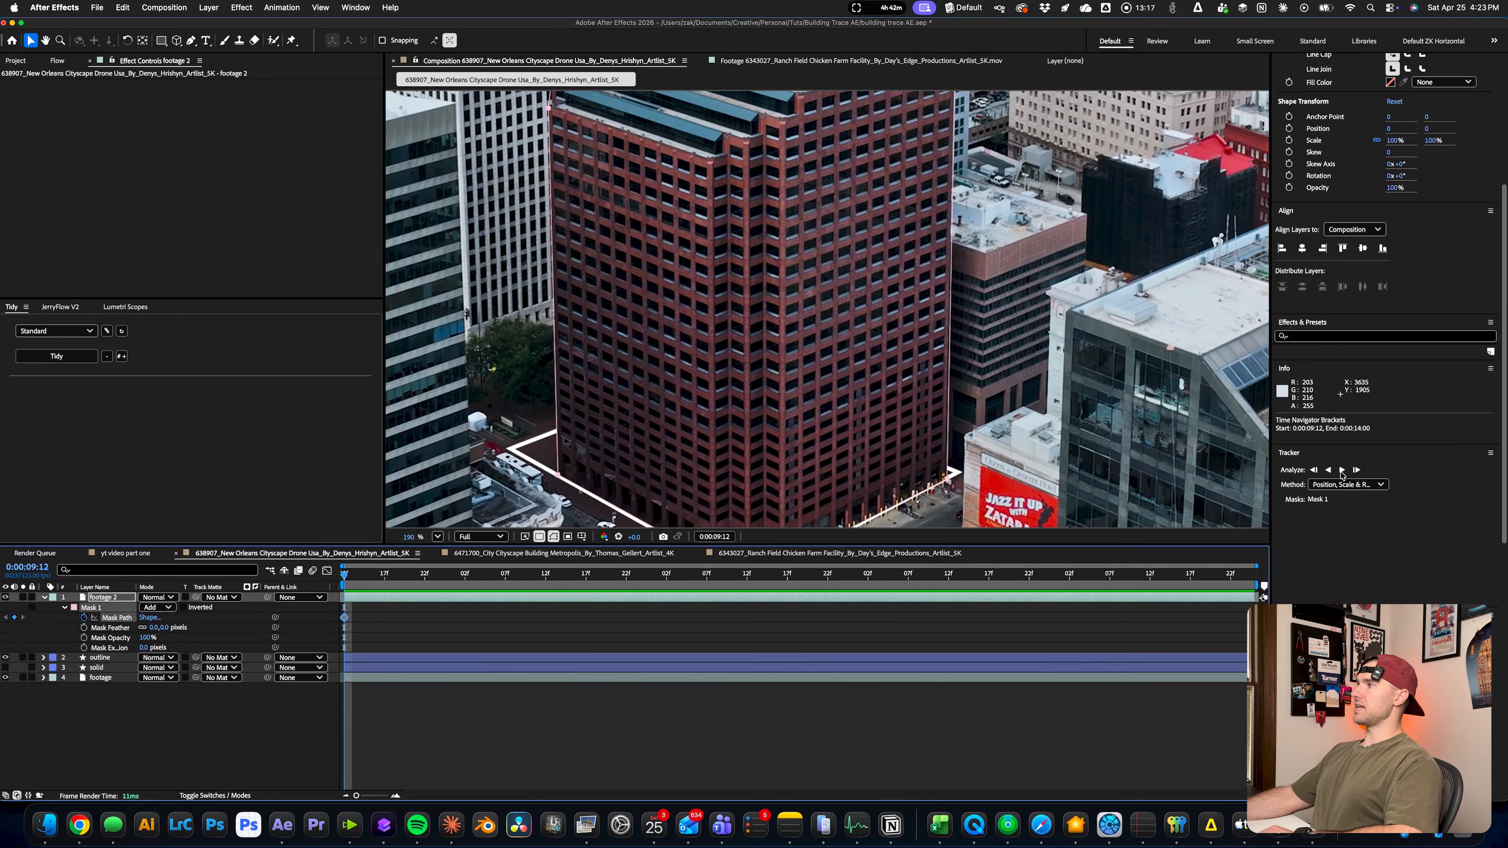
left_click(1342, 469)
scroll(1342, 474, "down", 6)
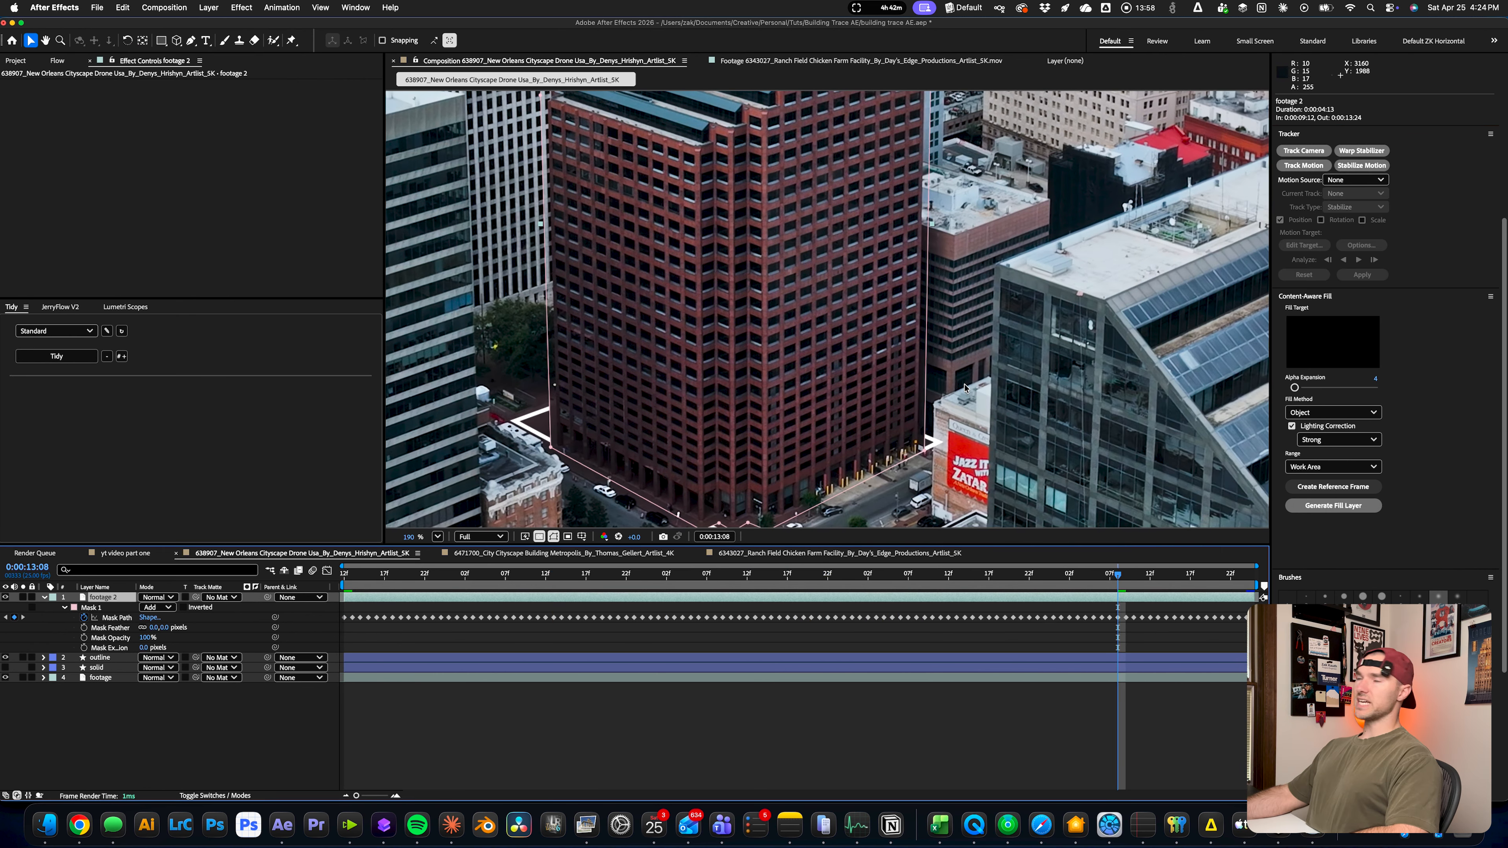
left_click_drag(931, 267, 906, 417)
scroll(898, 340, "up", 2)
left_click_drag(740, 117, 766, 206)
scroll(765, 206, "up", 1)
scroll(607, 166, "up", 1)
Delete the tracked Mask Path keyframes, keeping only the one at 0:00:09:12
left_click_drag(1094, 581, 172, 565)
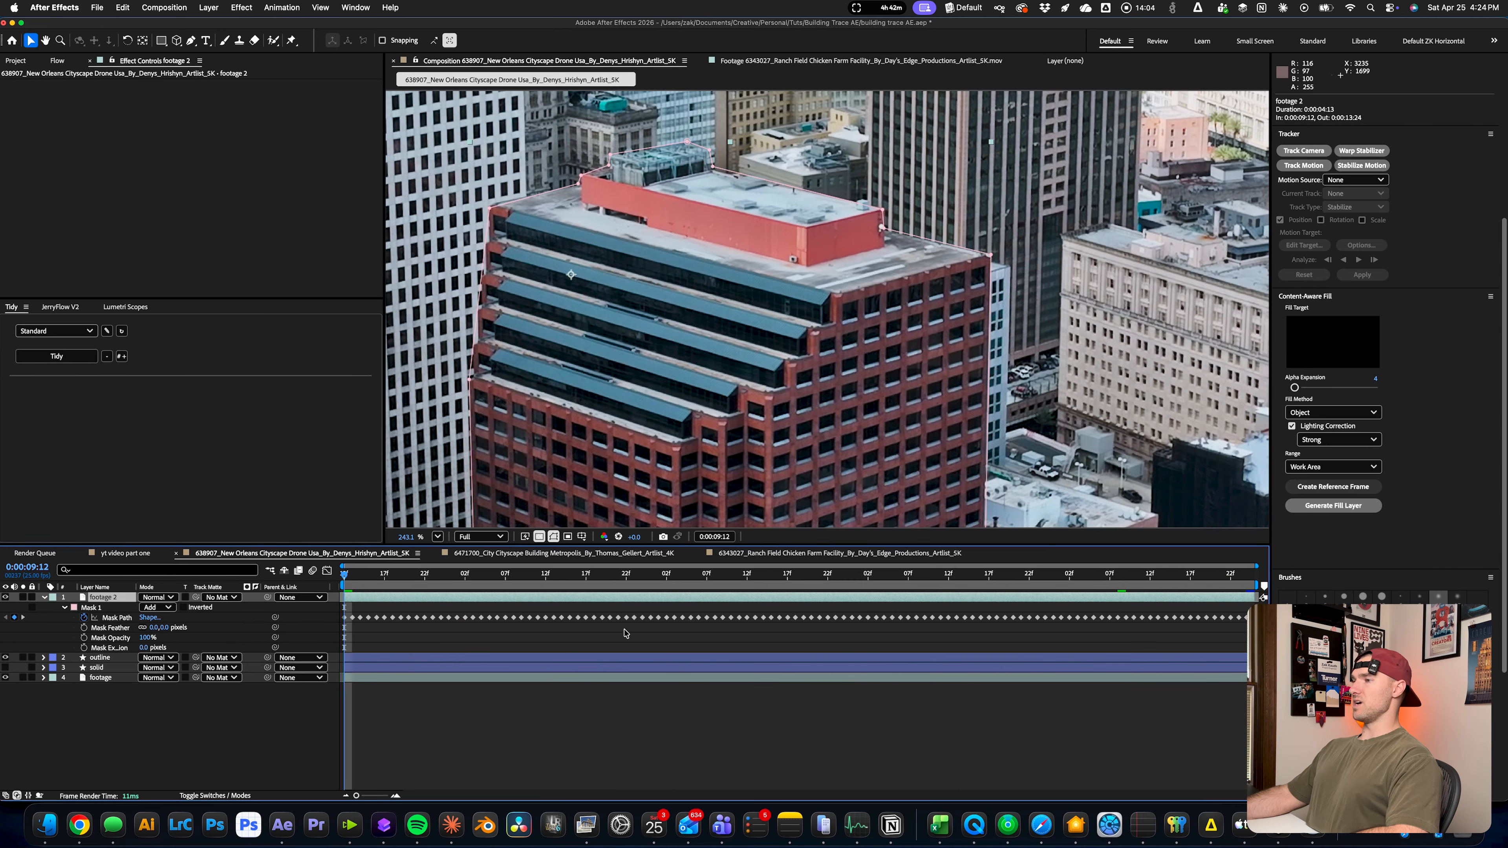
left_click_drag(353, 612, 1247, 633)
key("BackSpace")
Inspect Mask 1 around the tower at the clip's last frame and set its Mask Feather to 2 pixels
key("End")
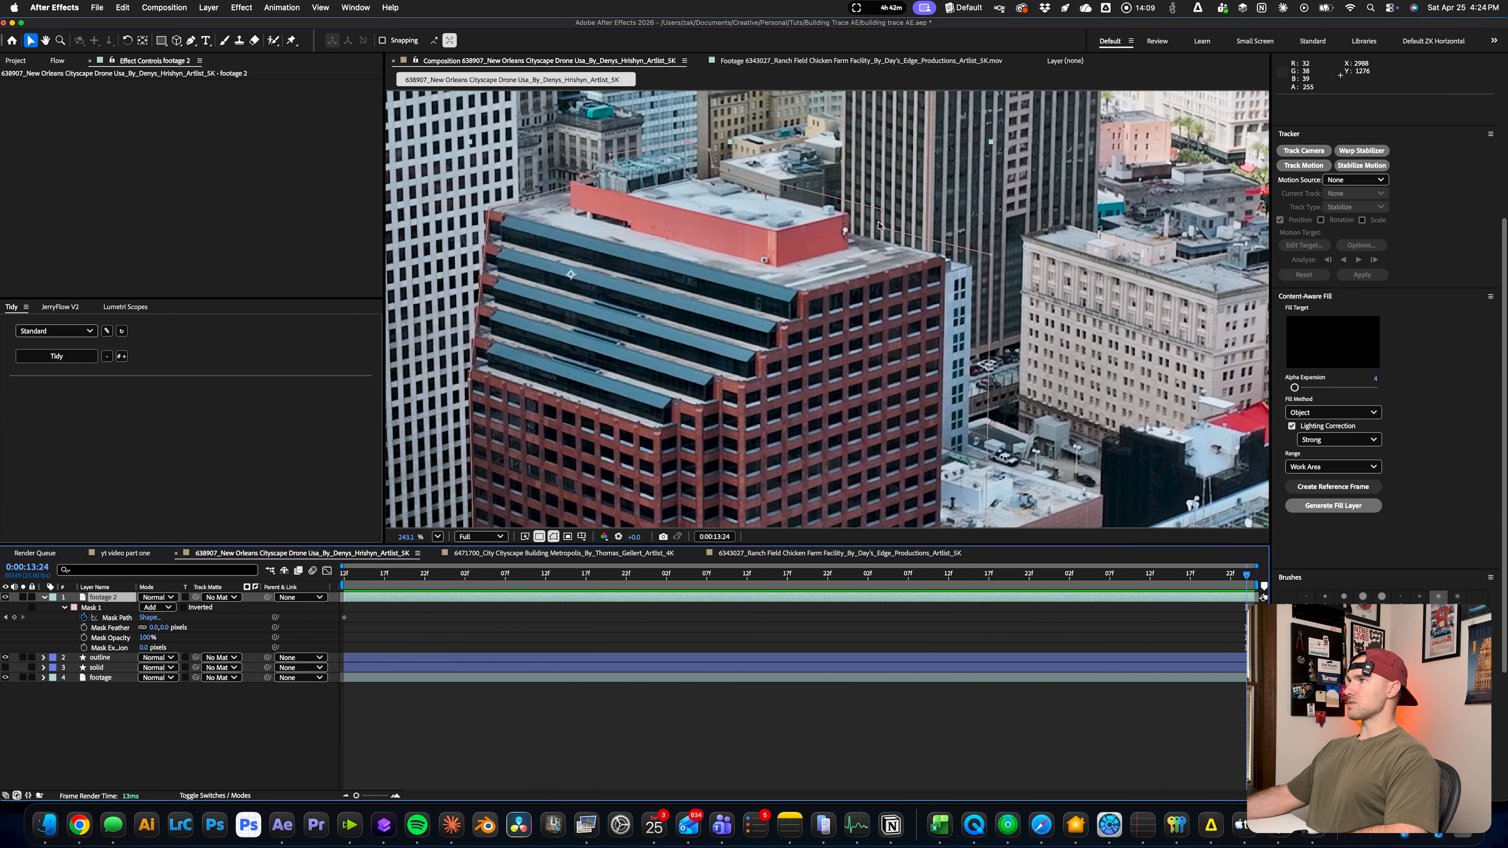
scroll(879, 226, "up", 2)
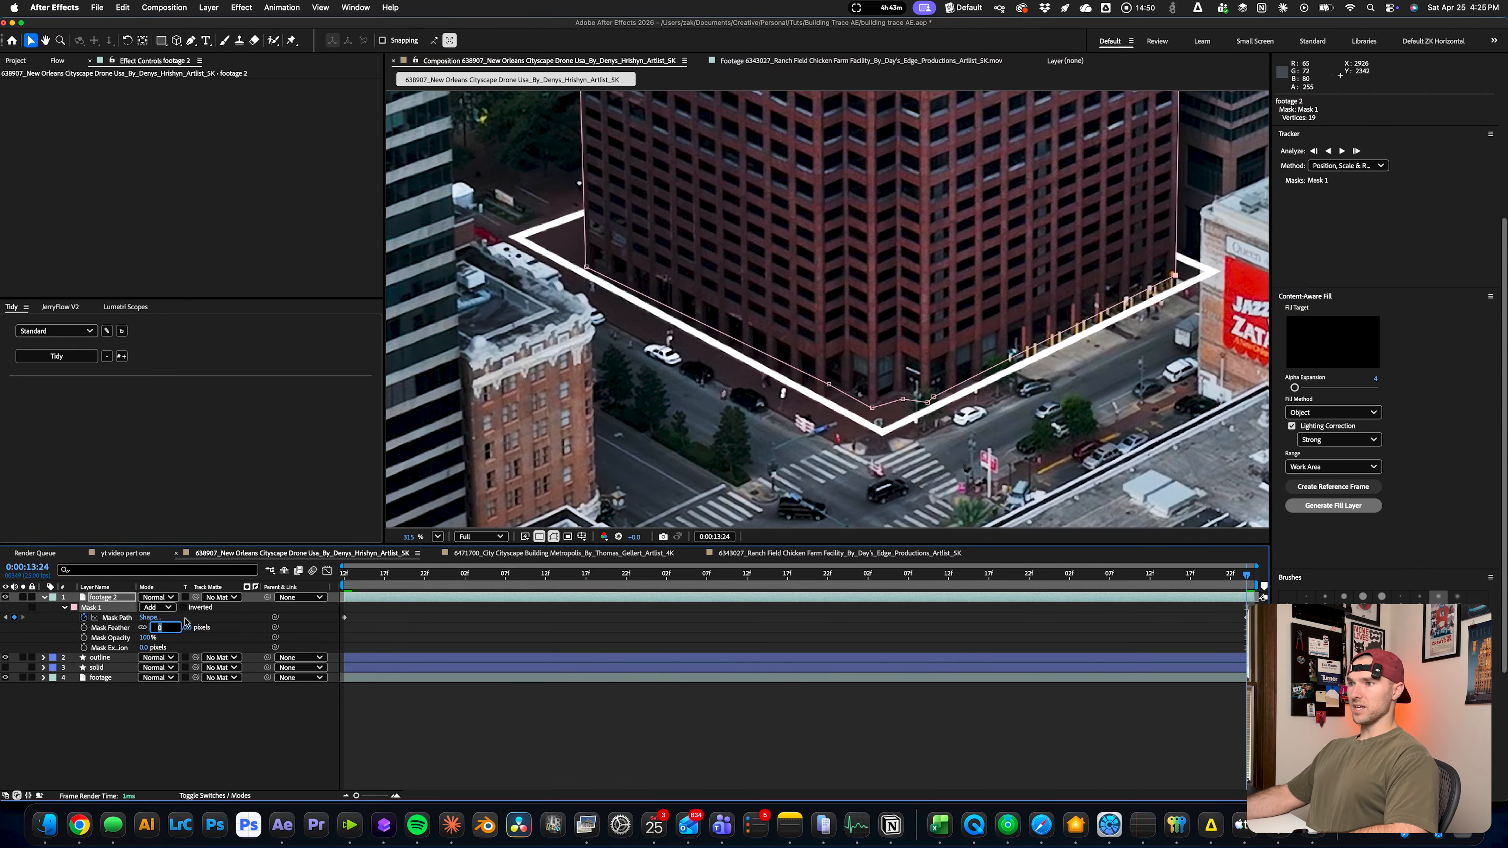
type("54")
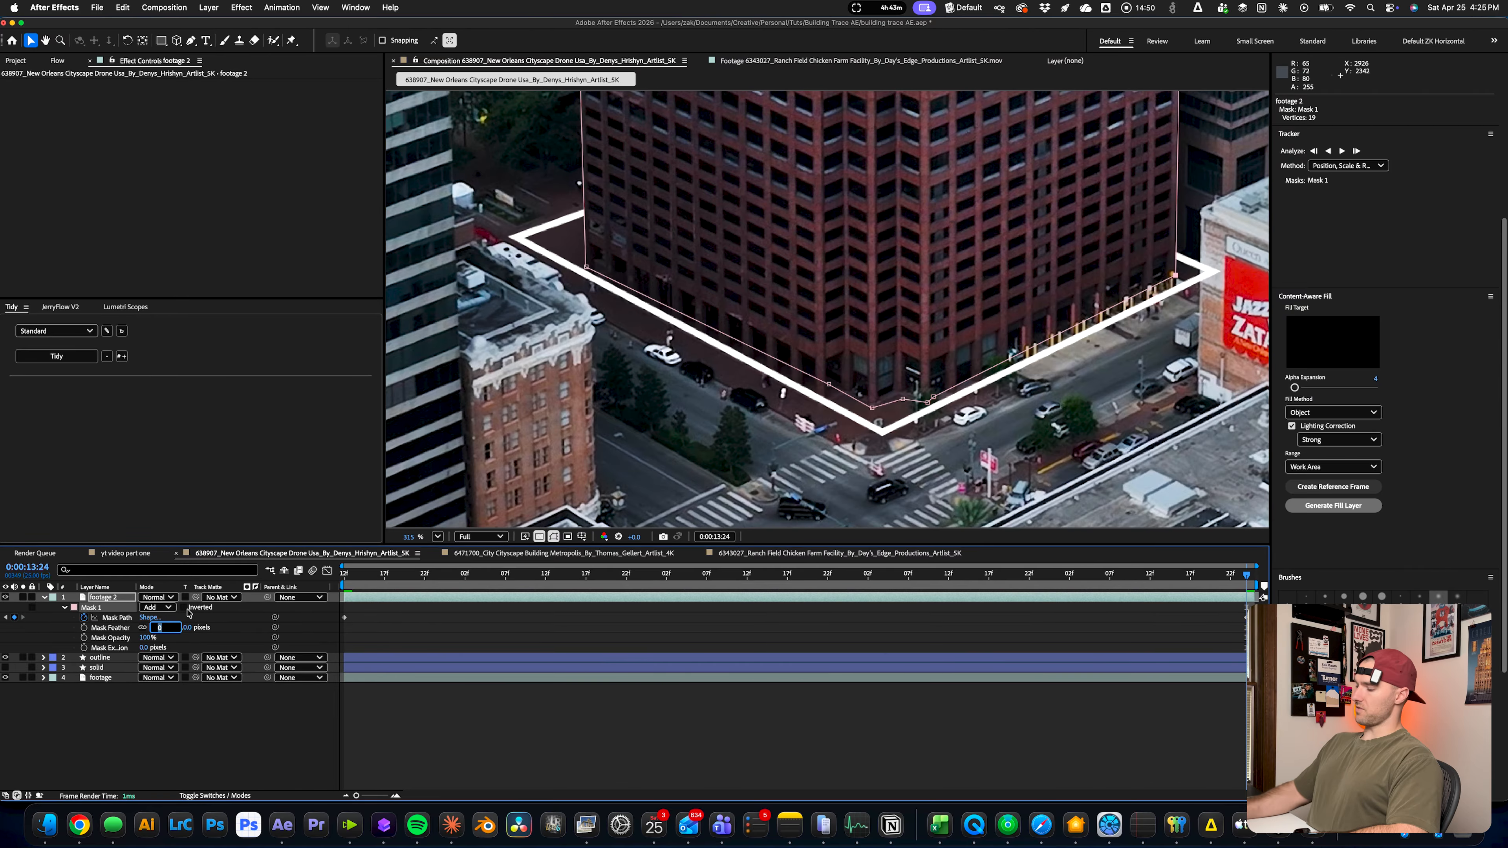
key("Return")
left_click(154, 627)
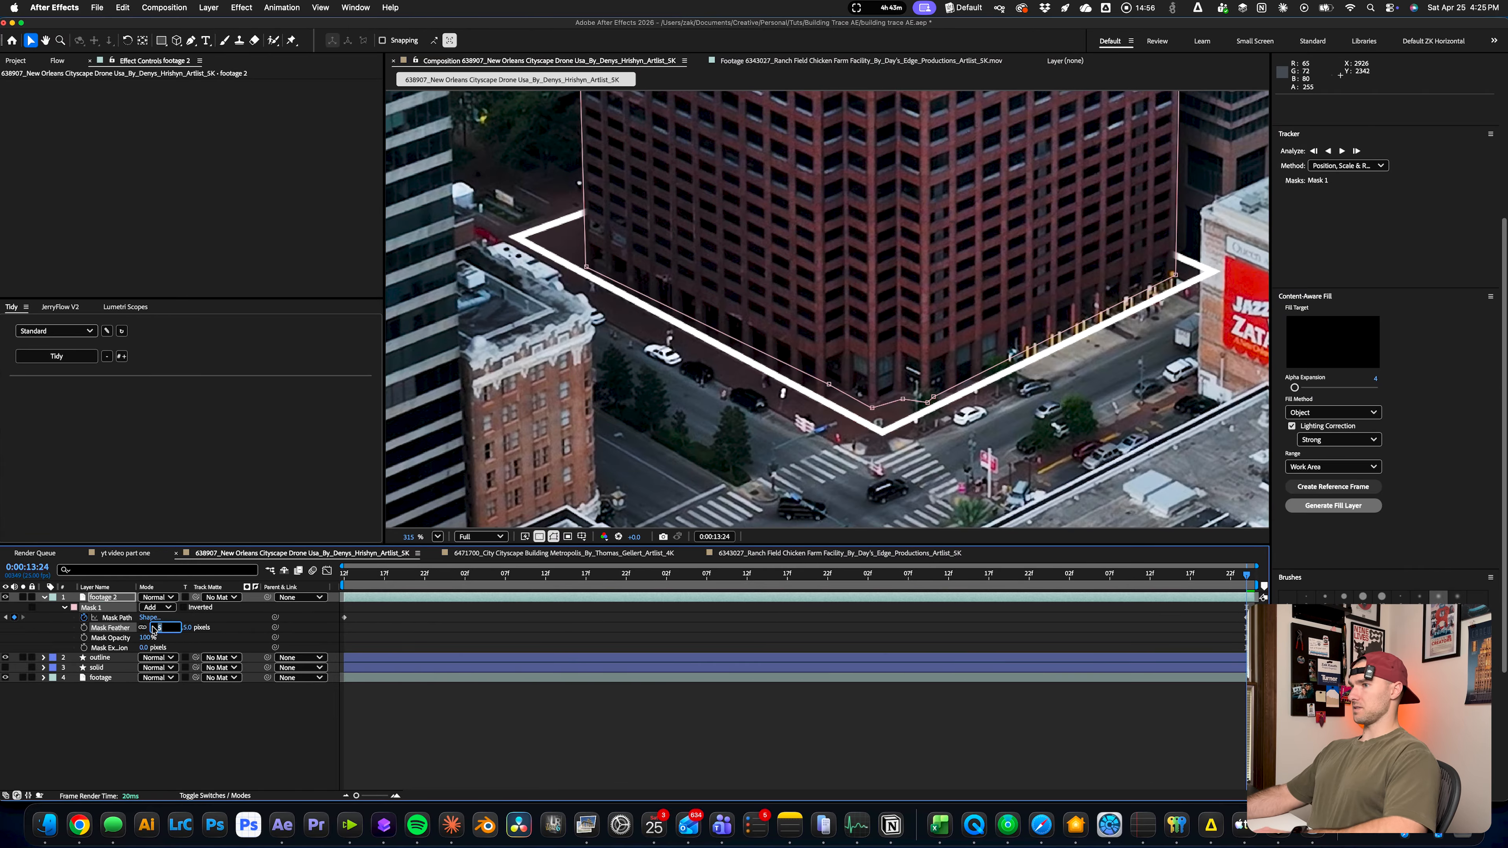
type("2")
key("Return")
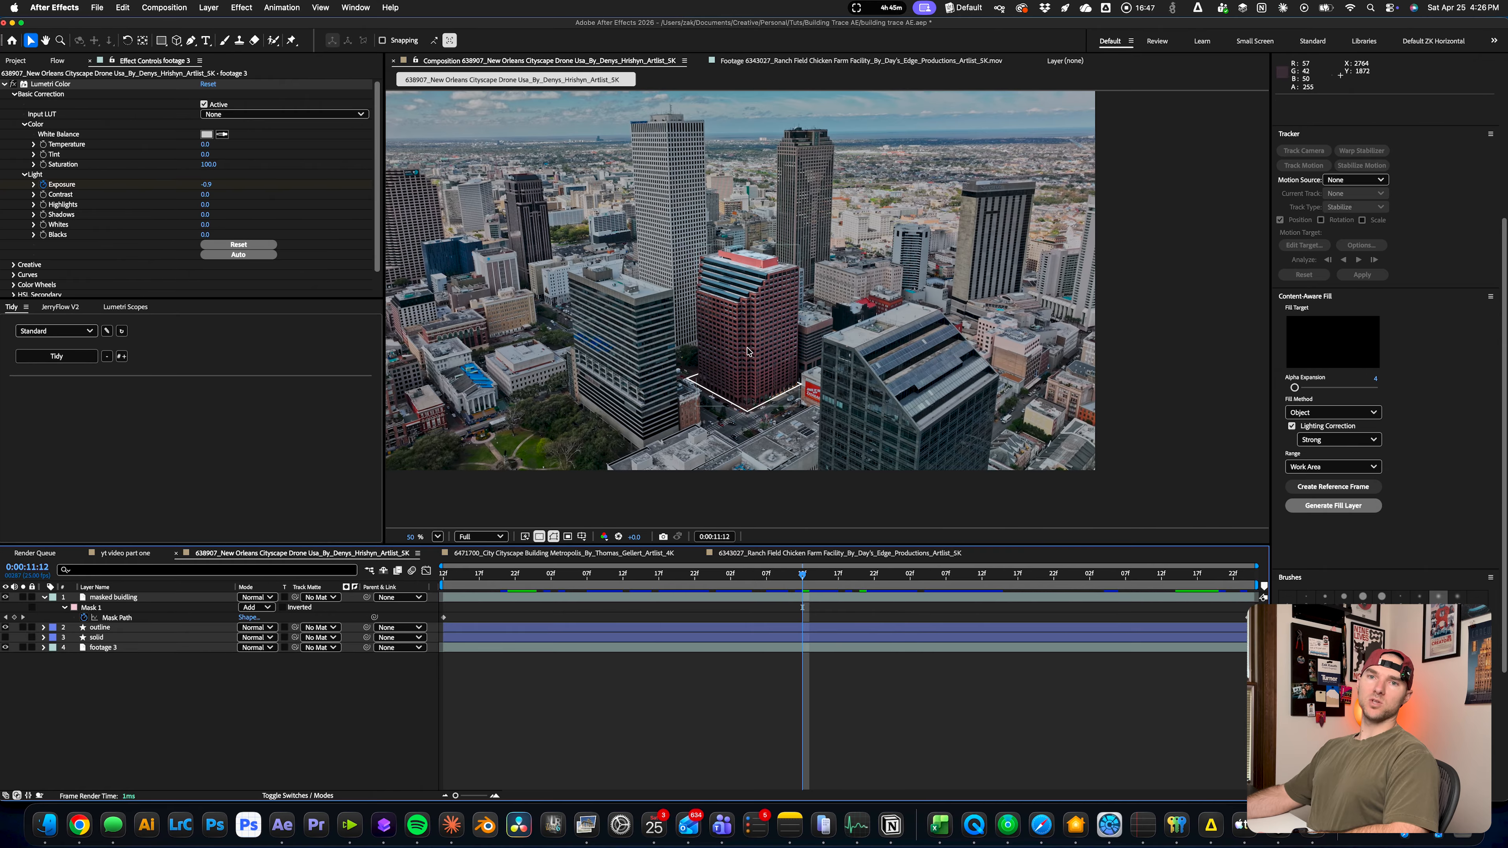
Scrub around 0:00:11:12 to review how the city footage darkens around the masked building
scroll(750, 286, "up", 1)
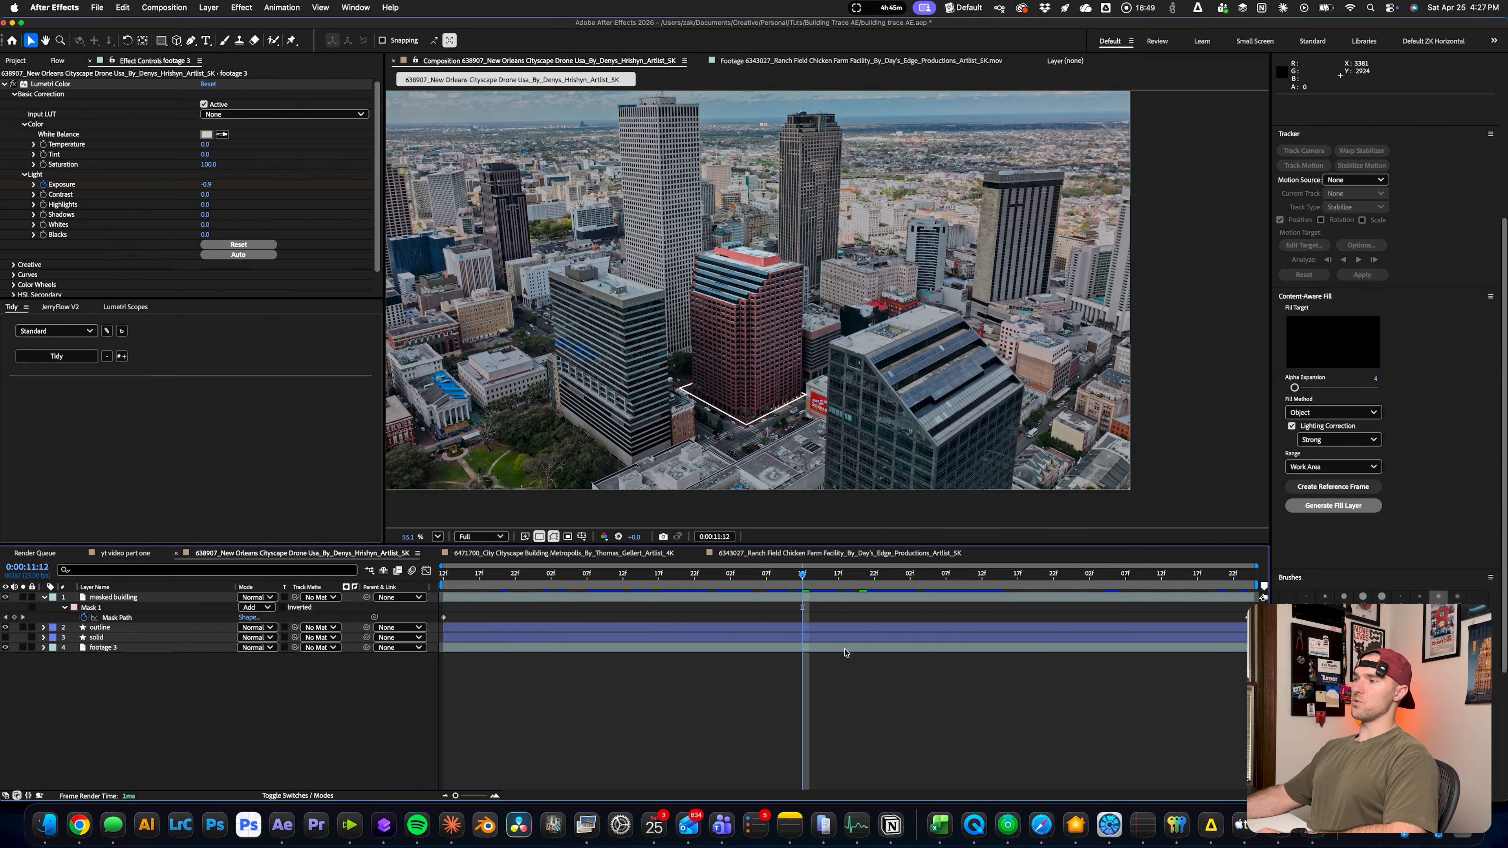
left_click_drag(806, 579, 1091, 579)
left_click(852, 574)
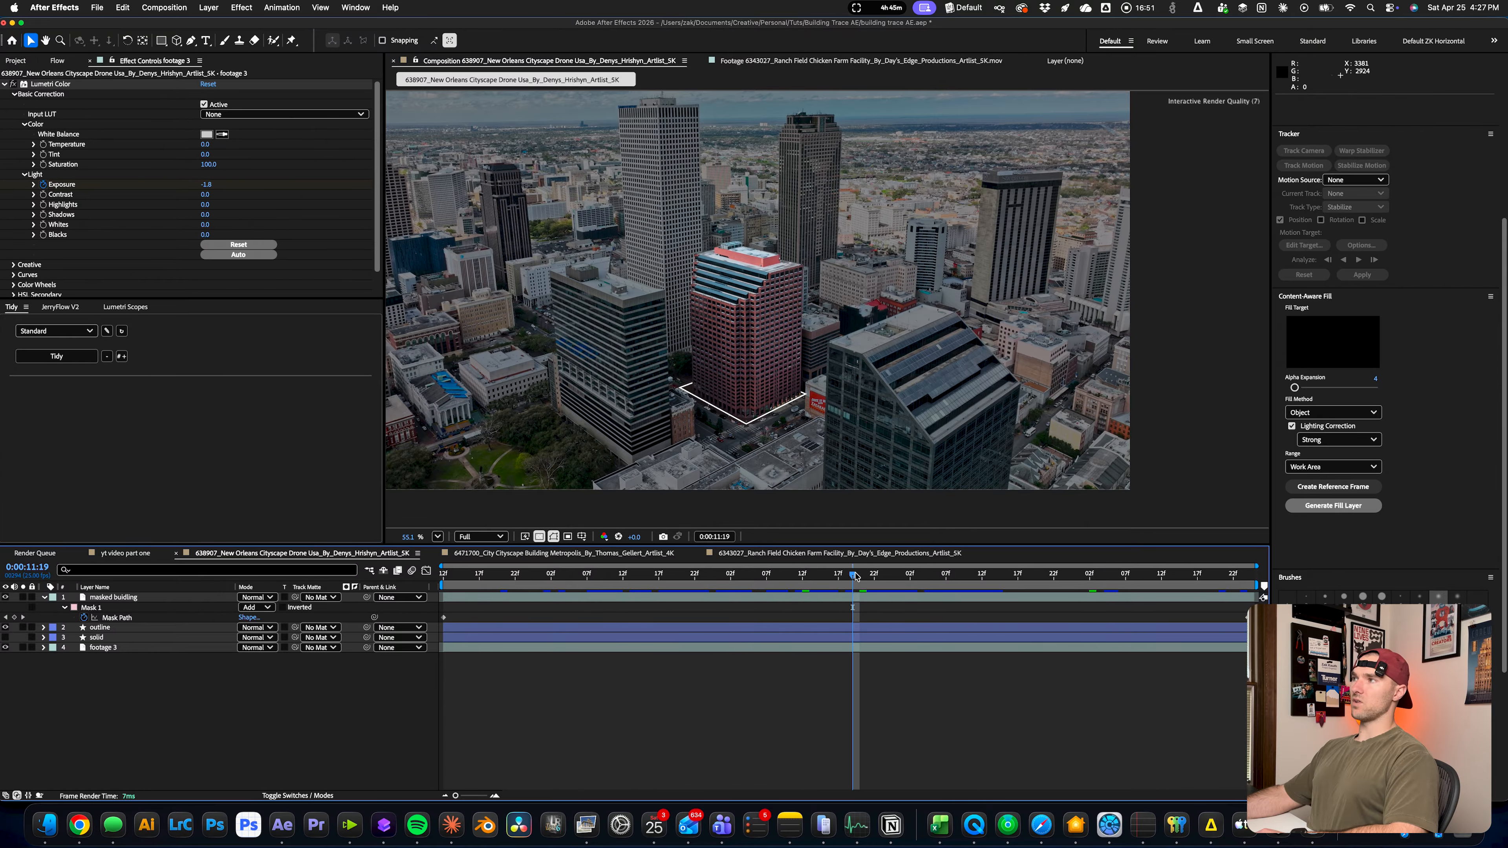
left_click_drag(828, 573, 997, 577)
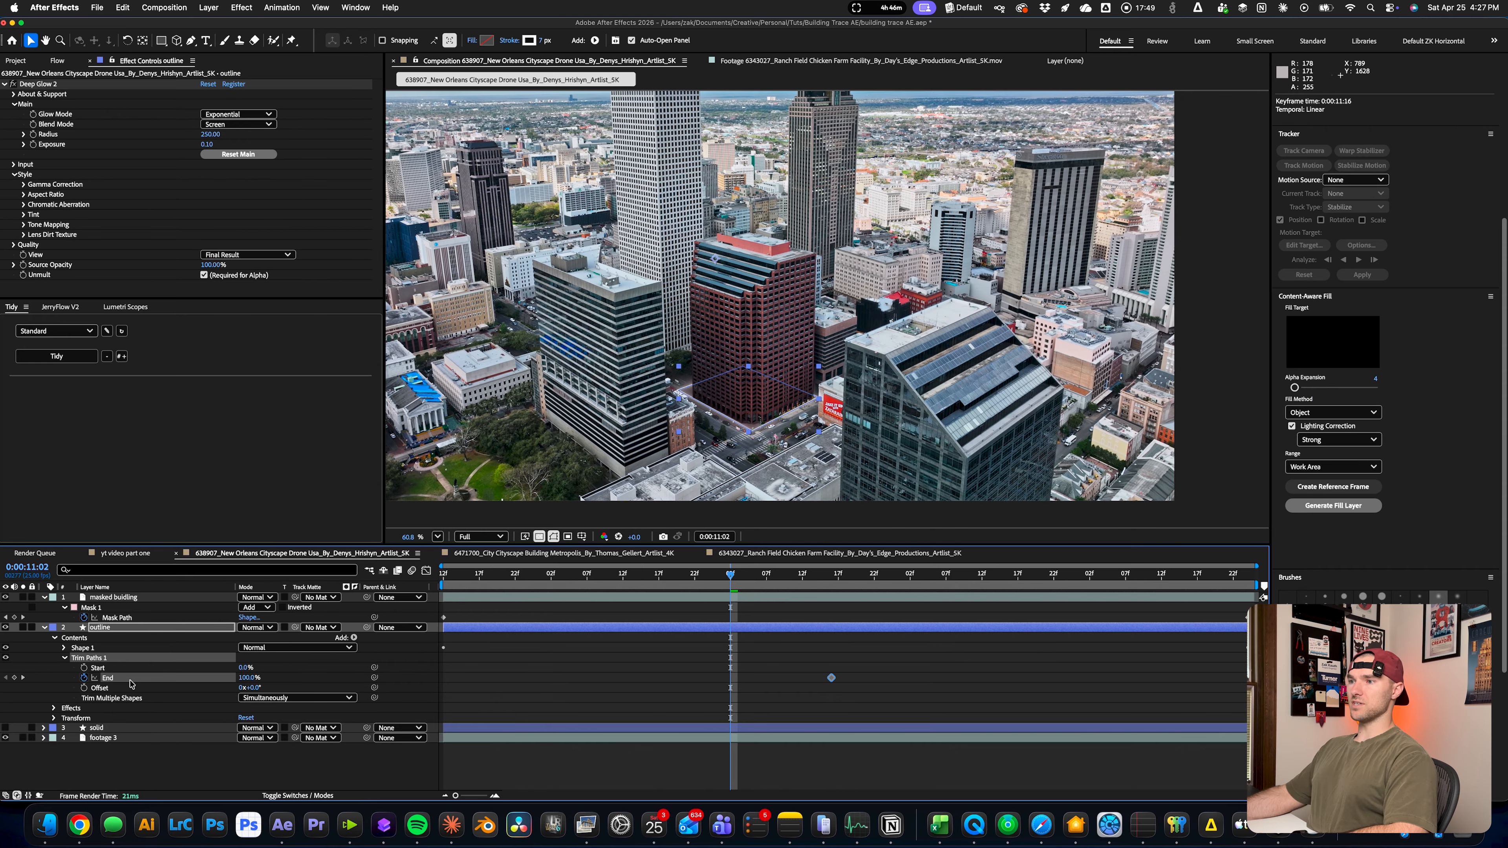
Keyframe the outline layer's Trim Paths End at 12% at 0:00:11:02 and scrub through the trace
left_click_drag(242, 679, 190, 678)
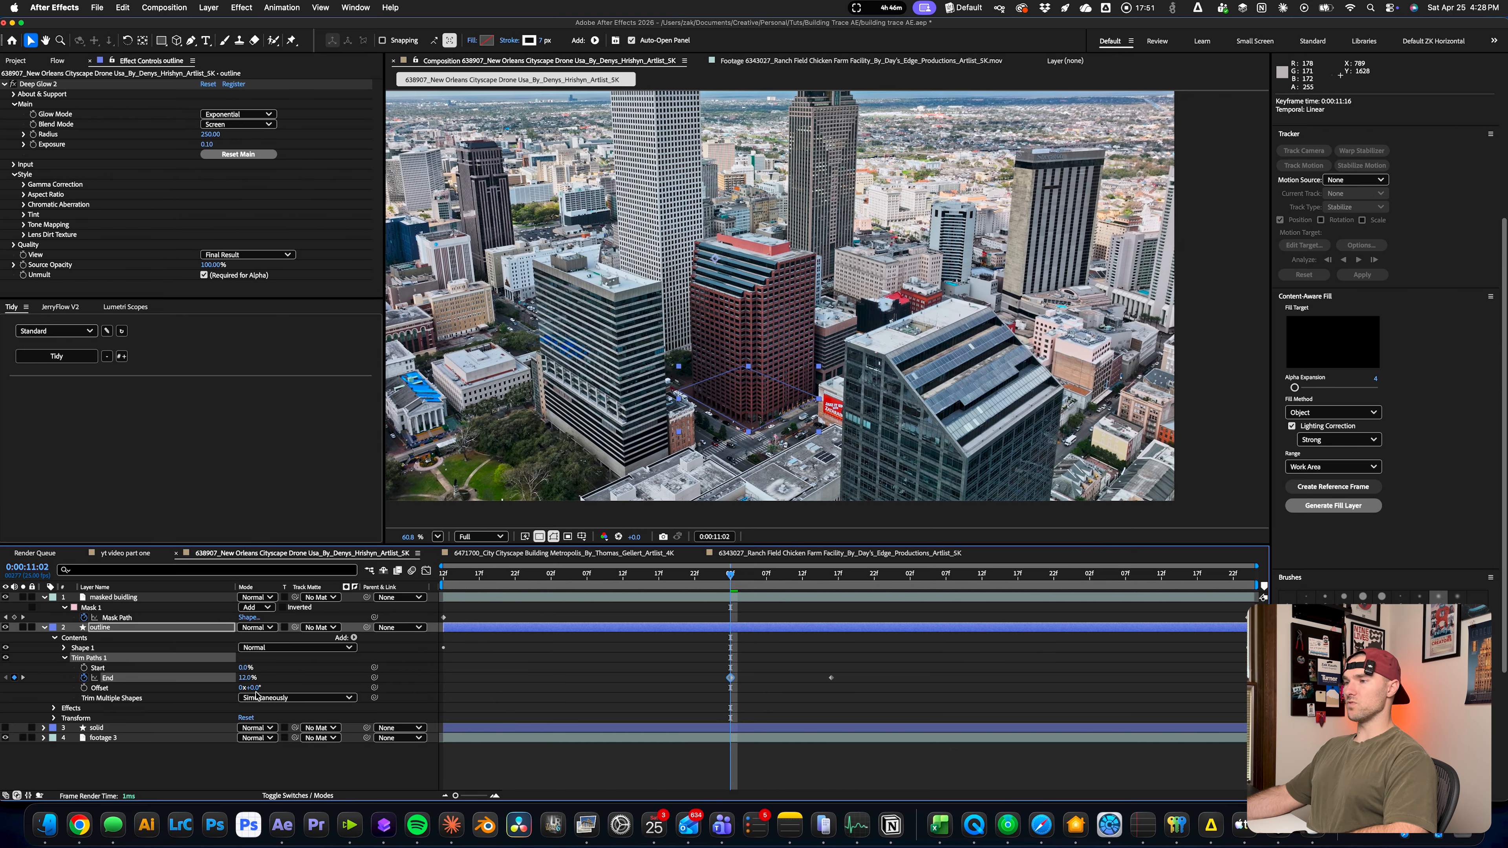
left_click(698, 619)
left_click_drag(731, 575, 784, 578)
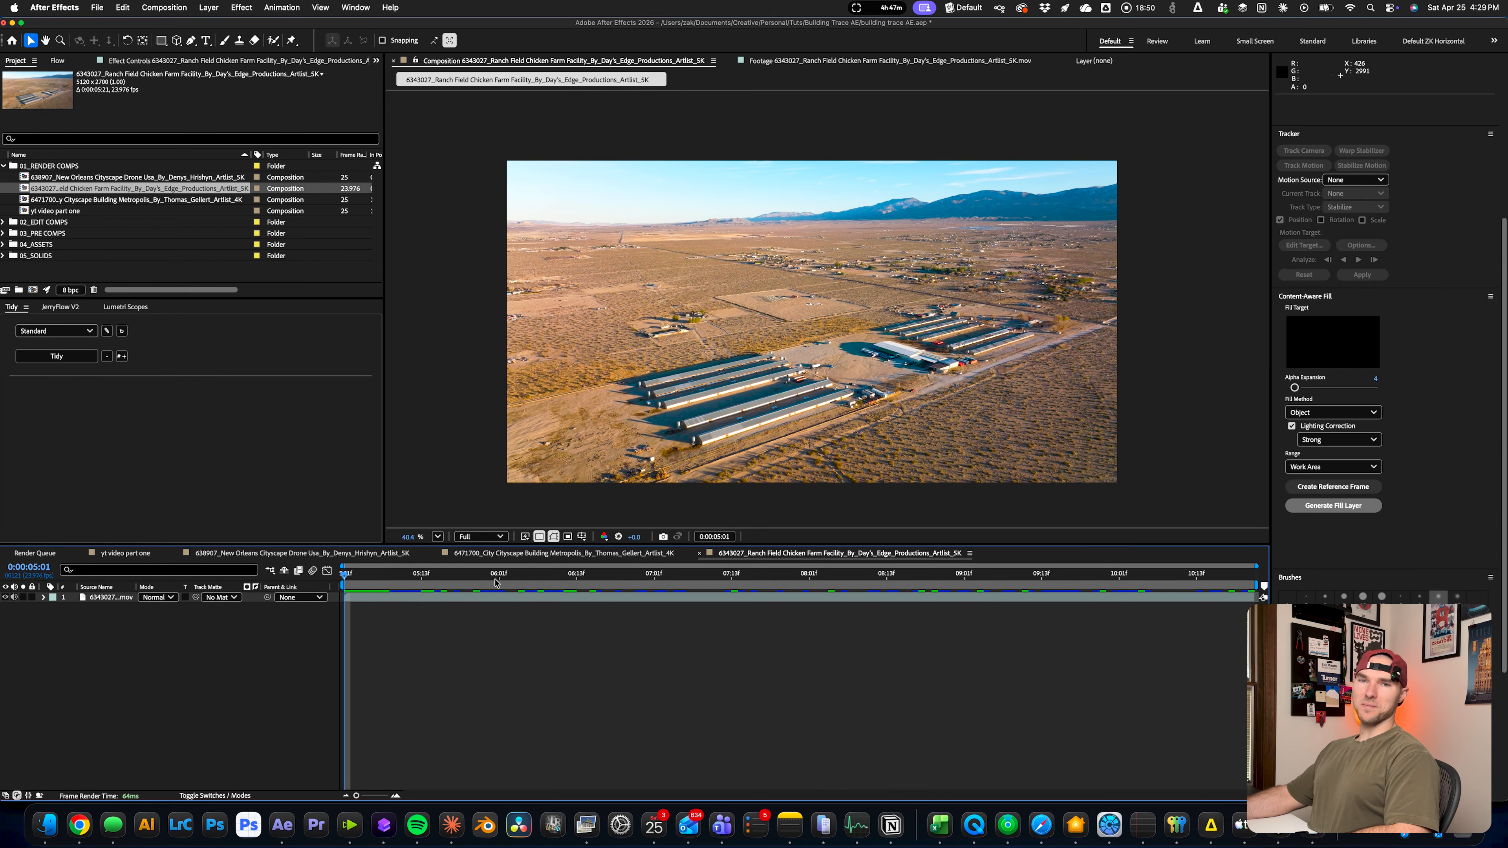
Draw a closed four-corner Pen shape around the ranch buildings' plot in the chicken farm shot at 0:00:05:01
left_click(383, 575)
left_click_drag(392, 581, 232, 579)
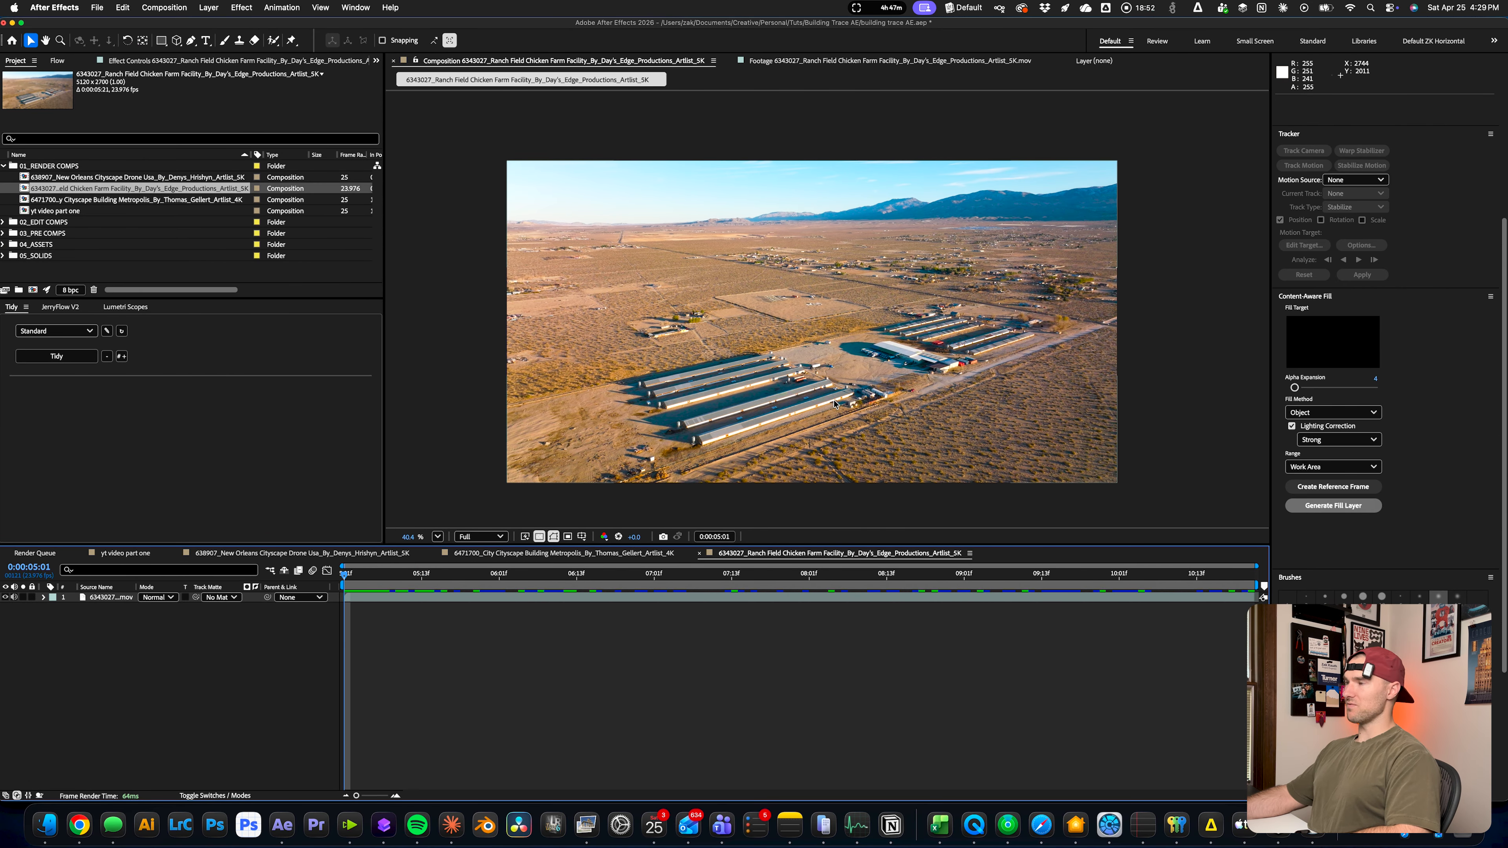
scroll(832, 396, "up", 1)
left_click(437, 537)
left_click(455, 556)
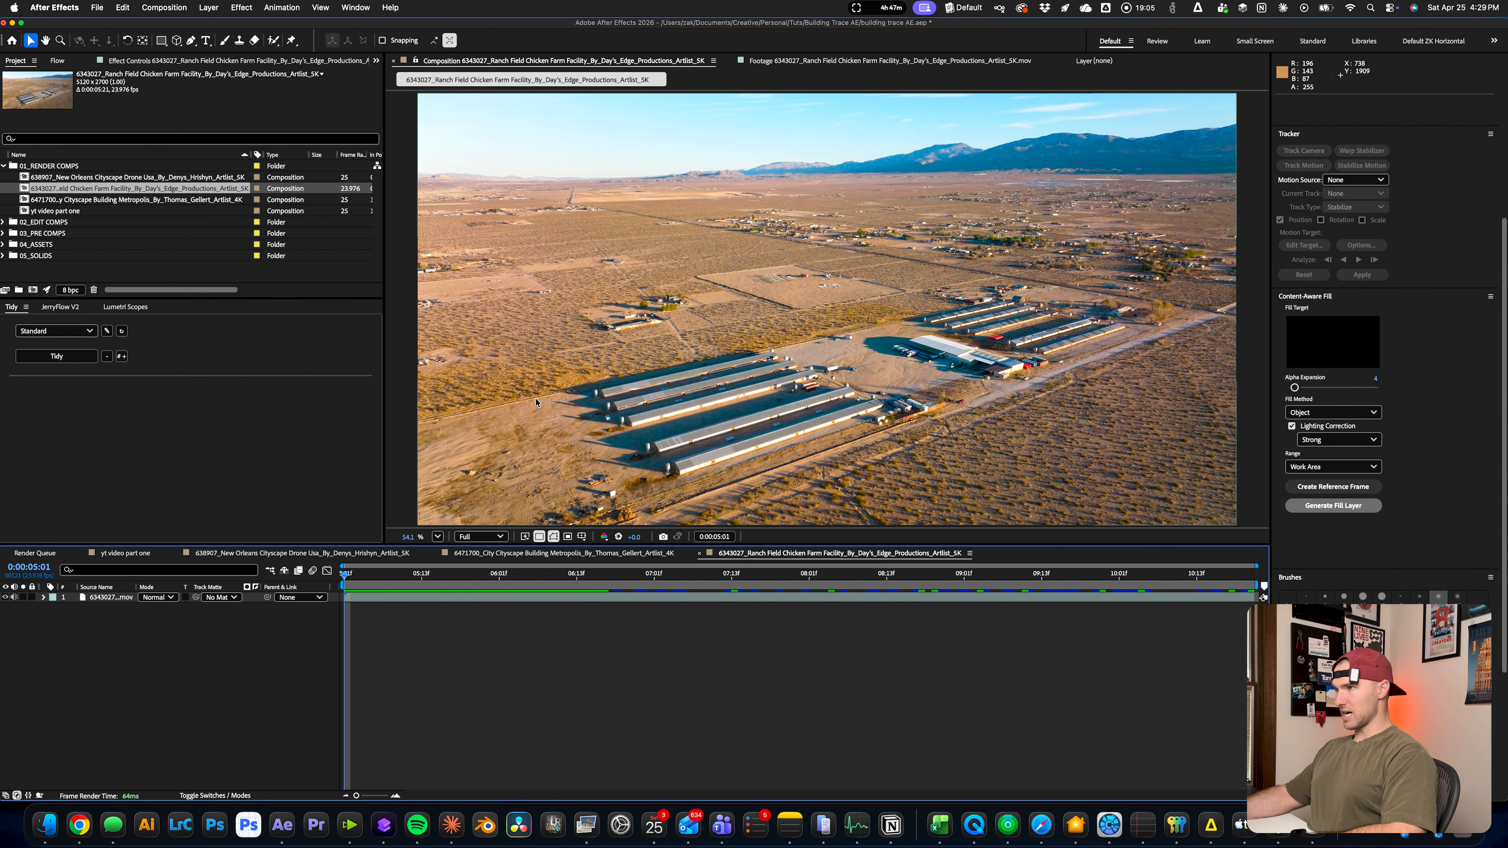
key("g")
left_click(511, 402)
left_click(1055, 286)
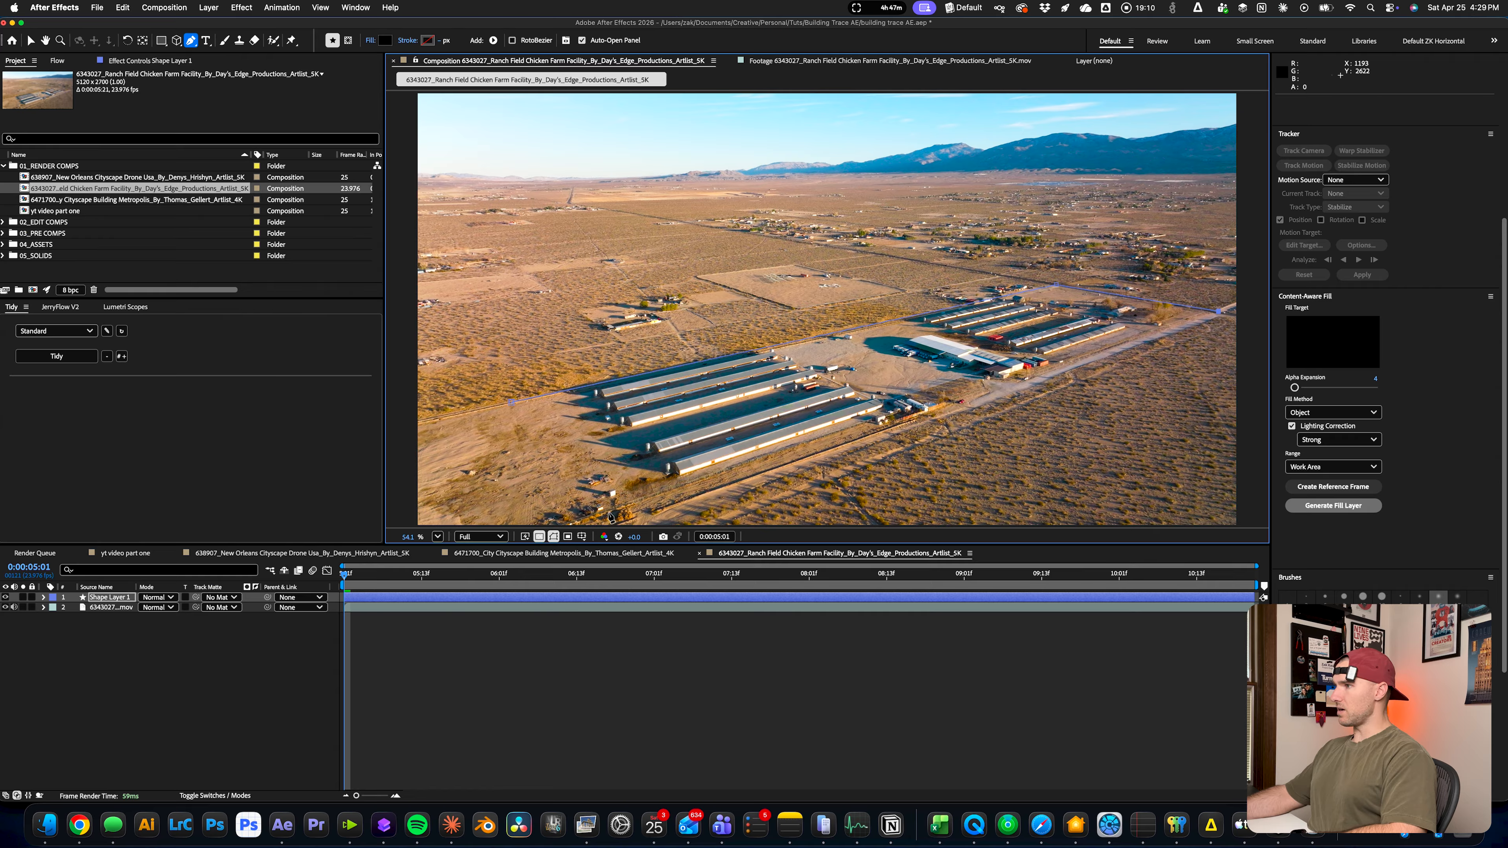
left_click(580, 515)
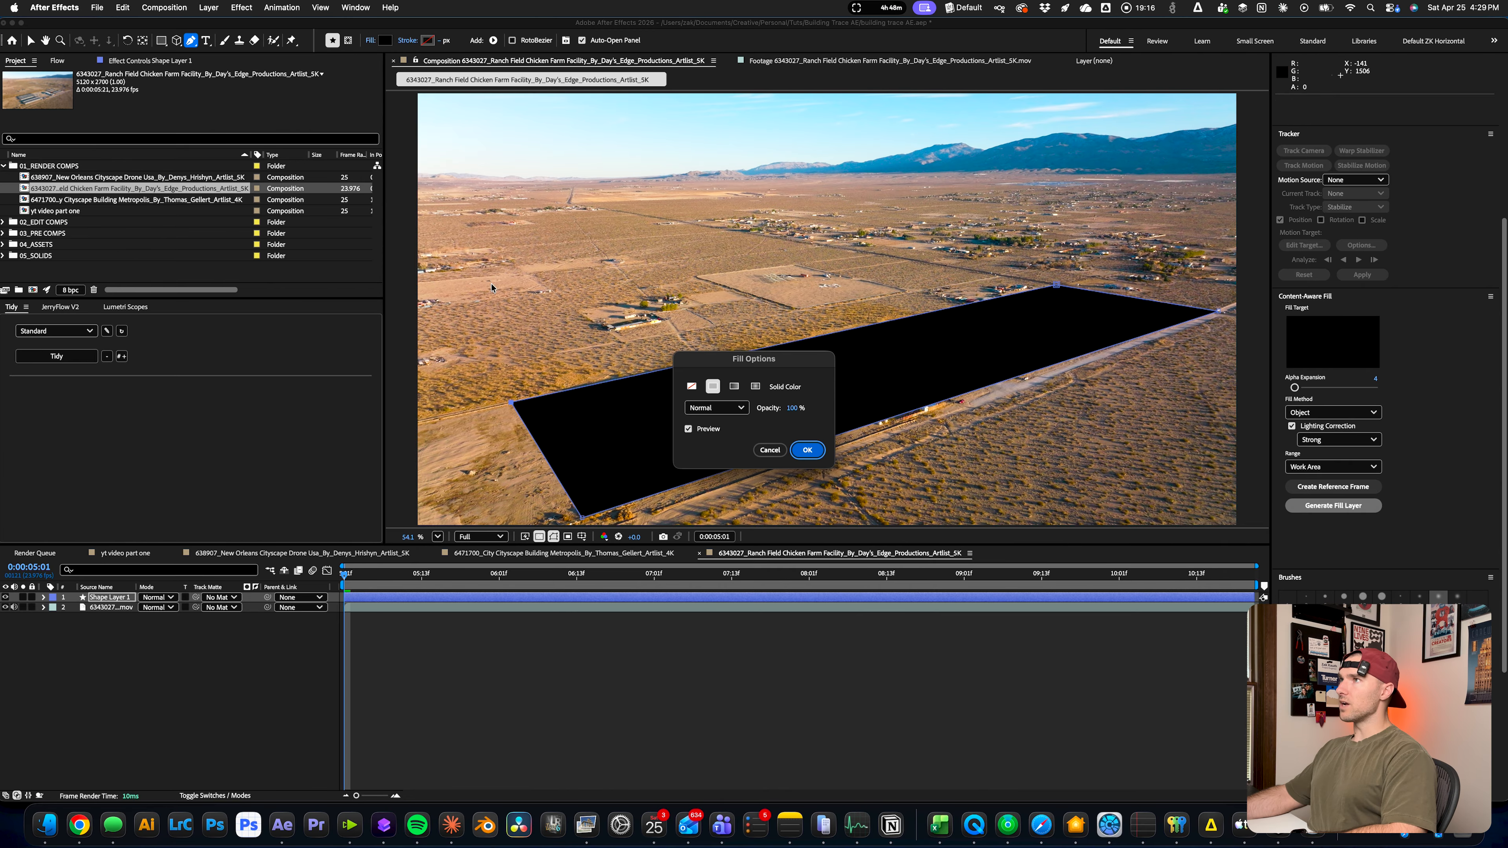
Set the plot shape's fill to None and go to the clip's last frame with the Selection tool active
left_click(692, 386)
left_click(807, 449)
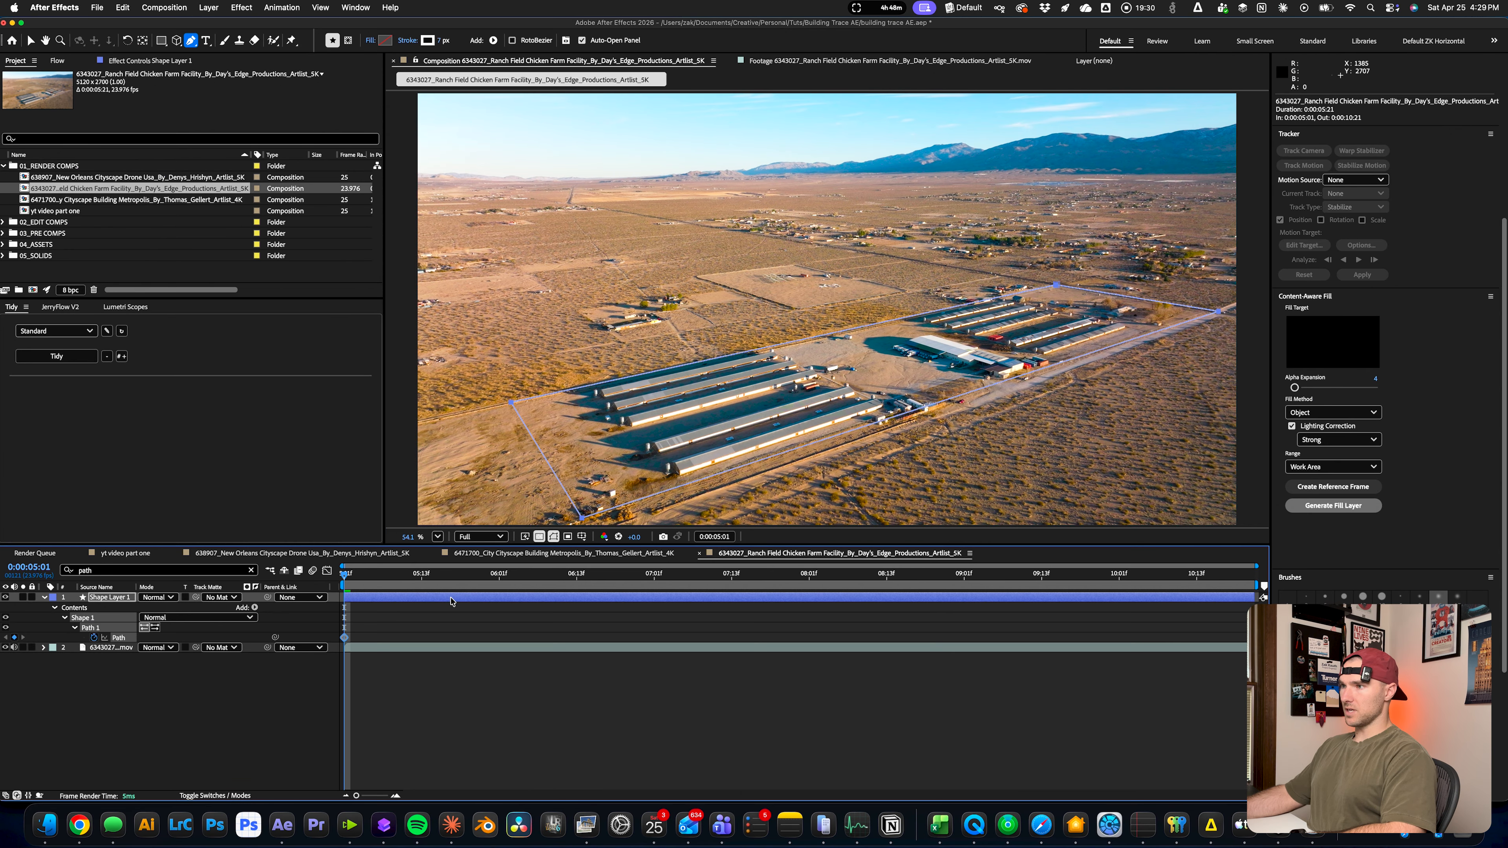
key("End")
key("v")
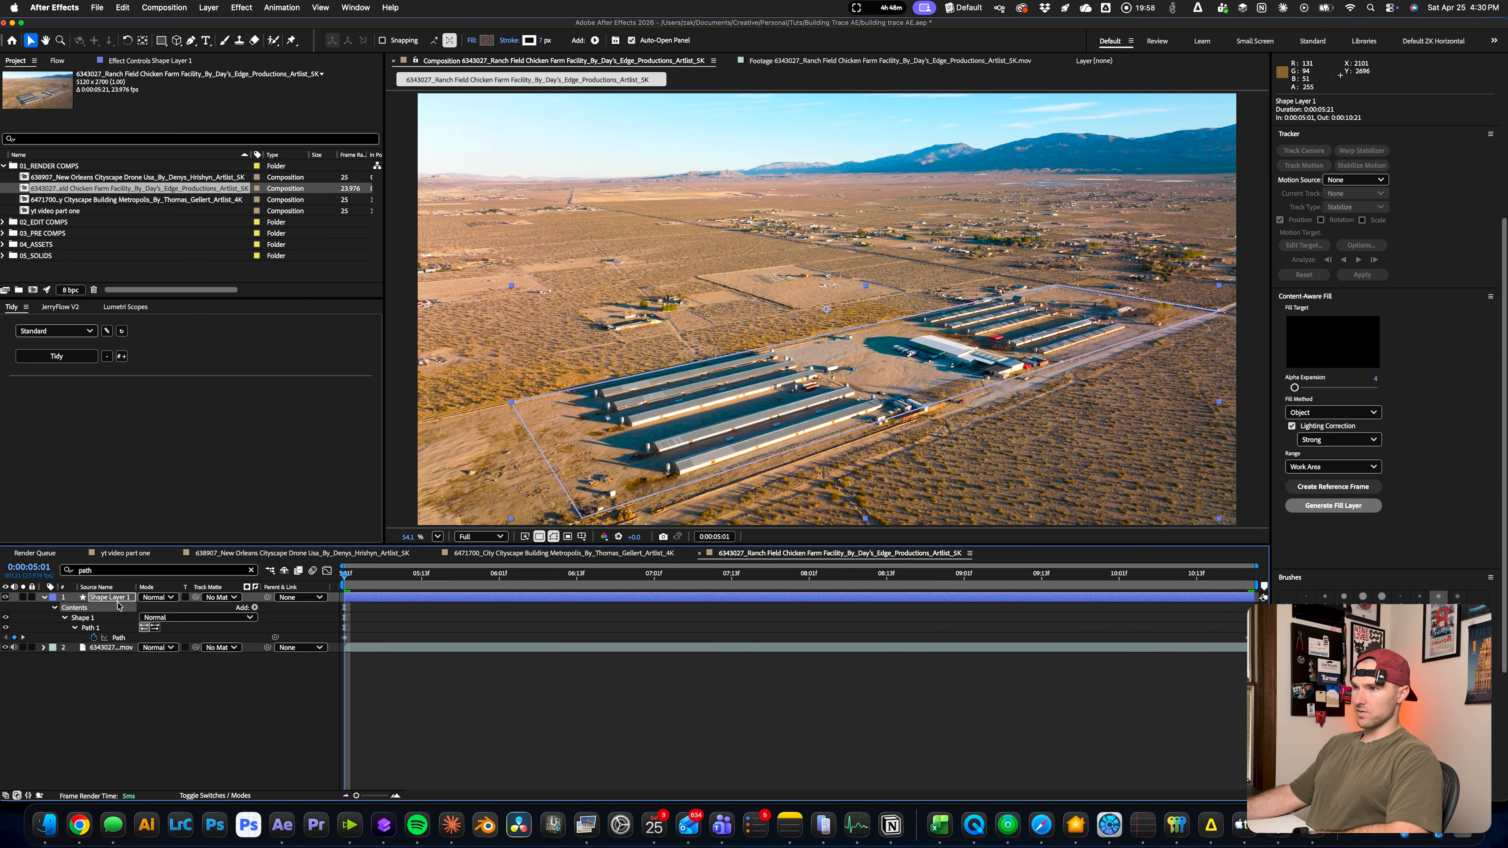
Rename the plot shape layer "outline" and duplicate it
type("outline")
key("Return")
key("super+d")
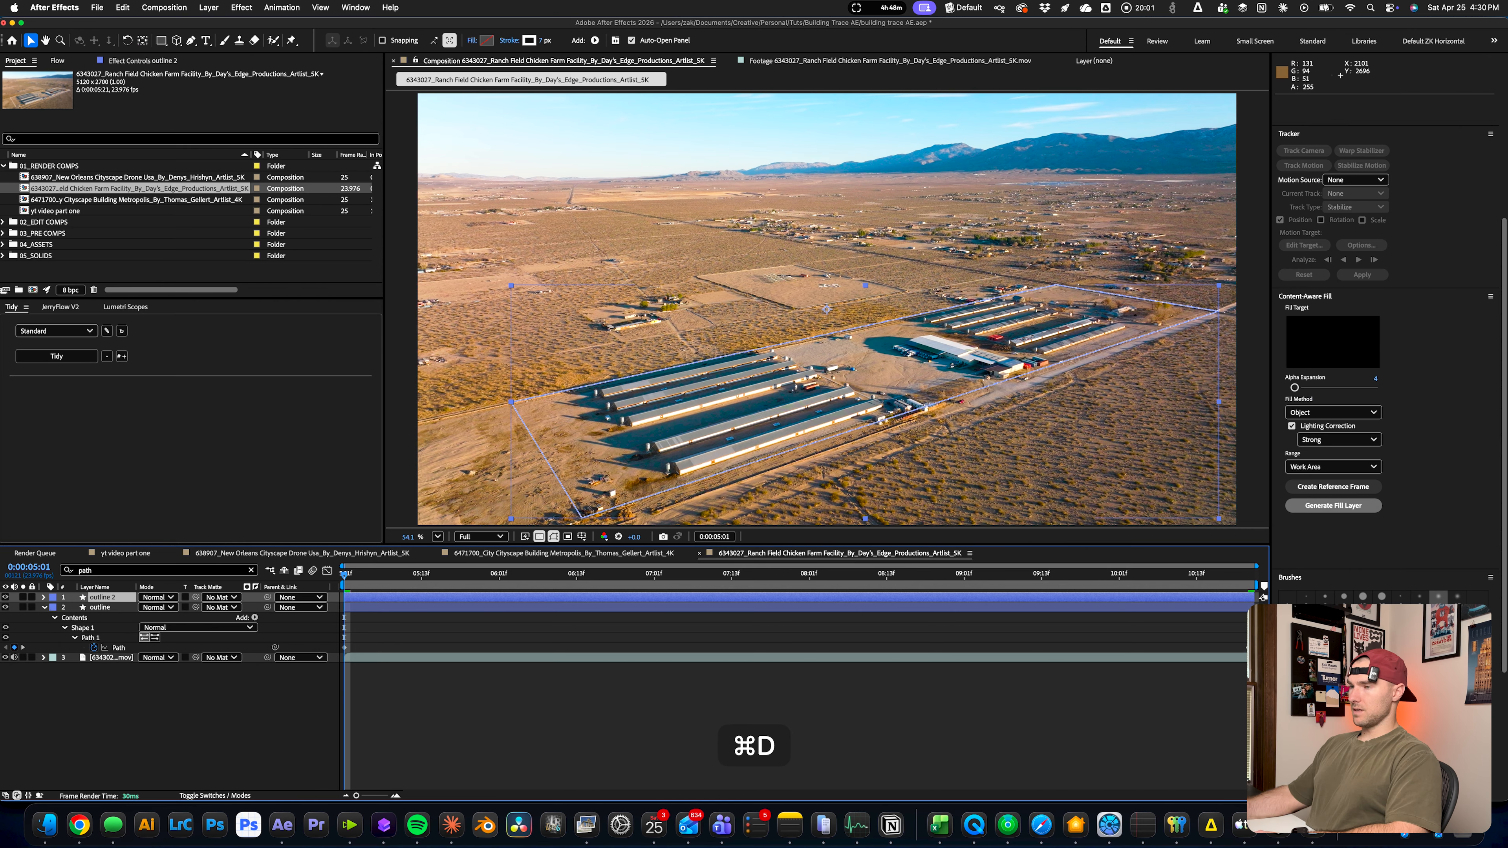
Give the duplicated outline layer a solid color fill and no stroke, and rename it "solid"
left_click(472, 40)
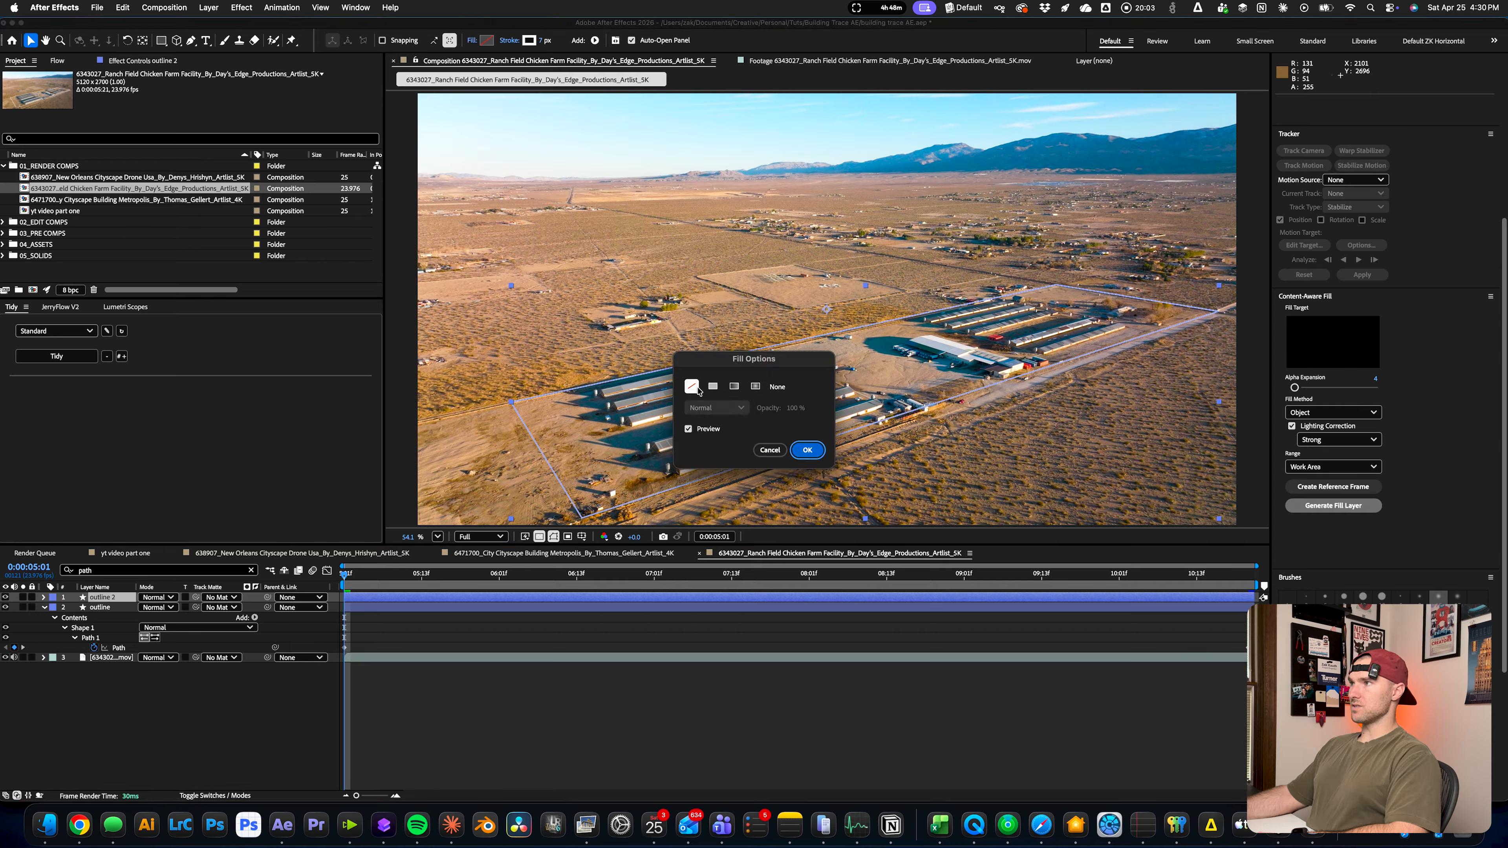
left_click(712, 386)
left_click(807, 449)
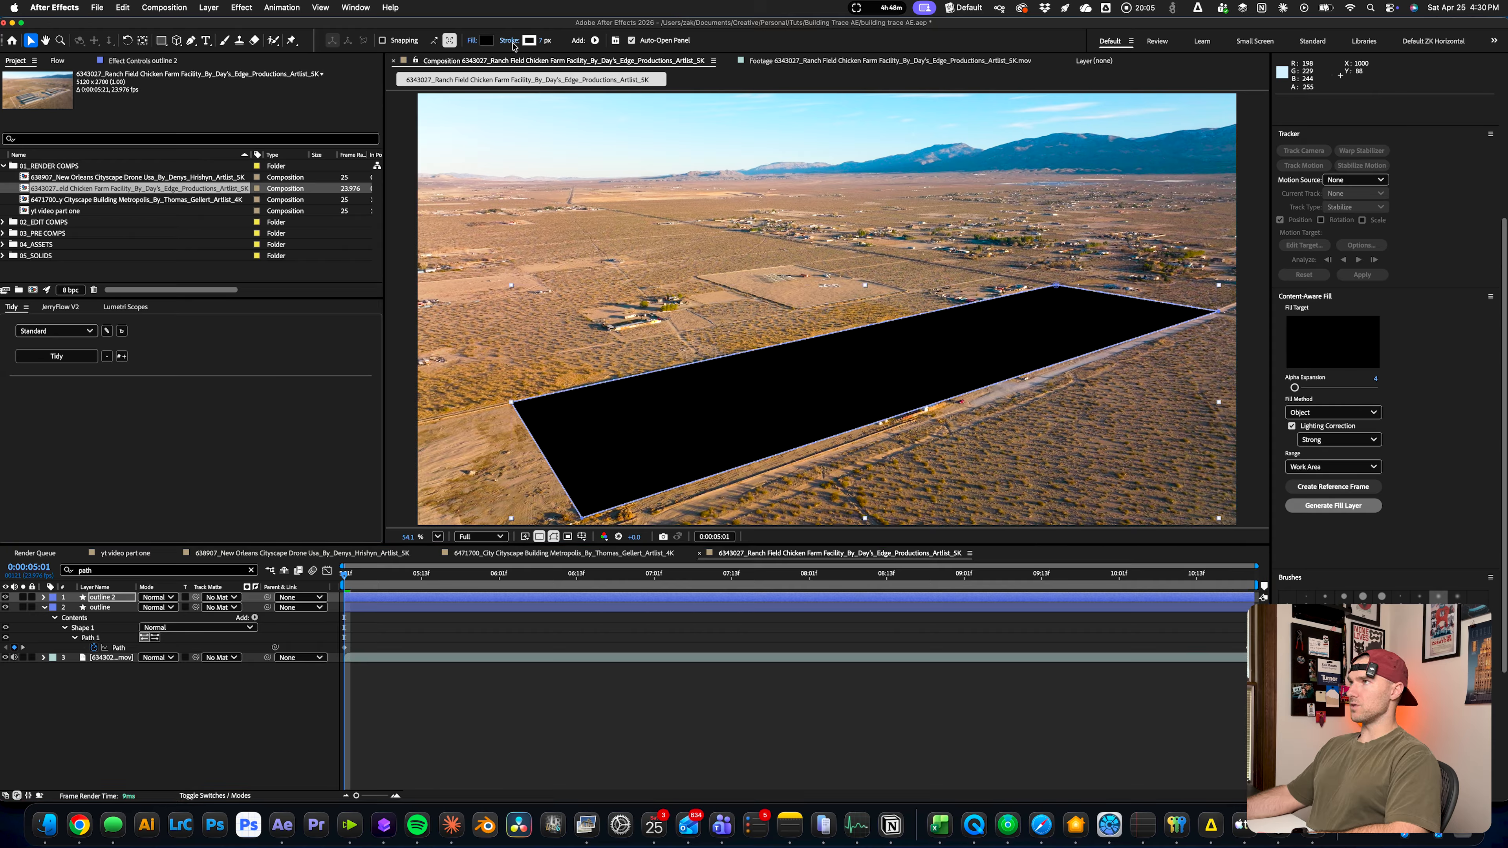
left_click(508, 39)
left_click(691, 386)
left_click(807, 449)
key("Return")
type("solid")
key("Return")
Duplicate the ranch footage layer and rename the copy "darken"
left_click(113, 658)
key("cmd+d")
key("Return")
type("darken")
key("Return")
Apply Lumetri Color to the darken layer and turn on keyframing for its Exposure
key("ctrl+space")
type("lumer")
key("Return")
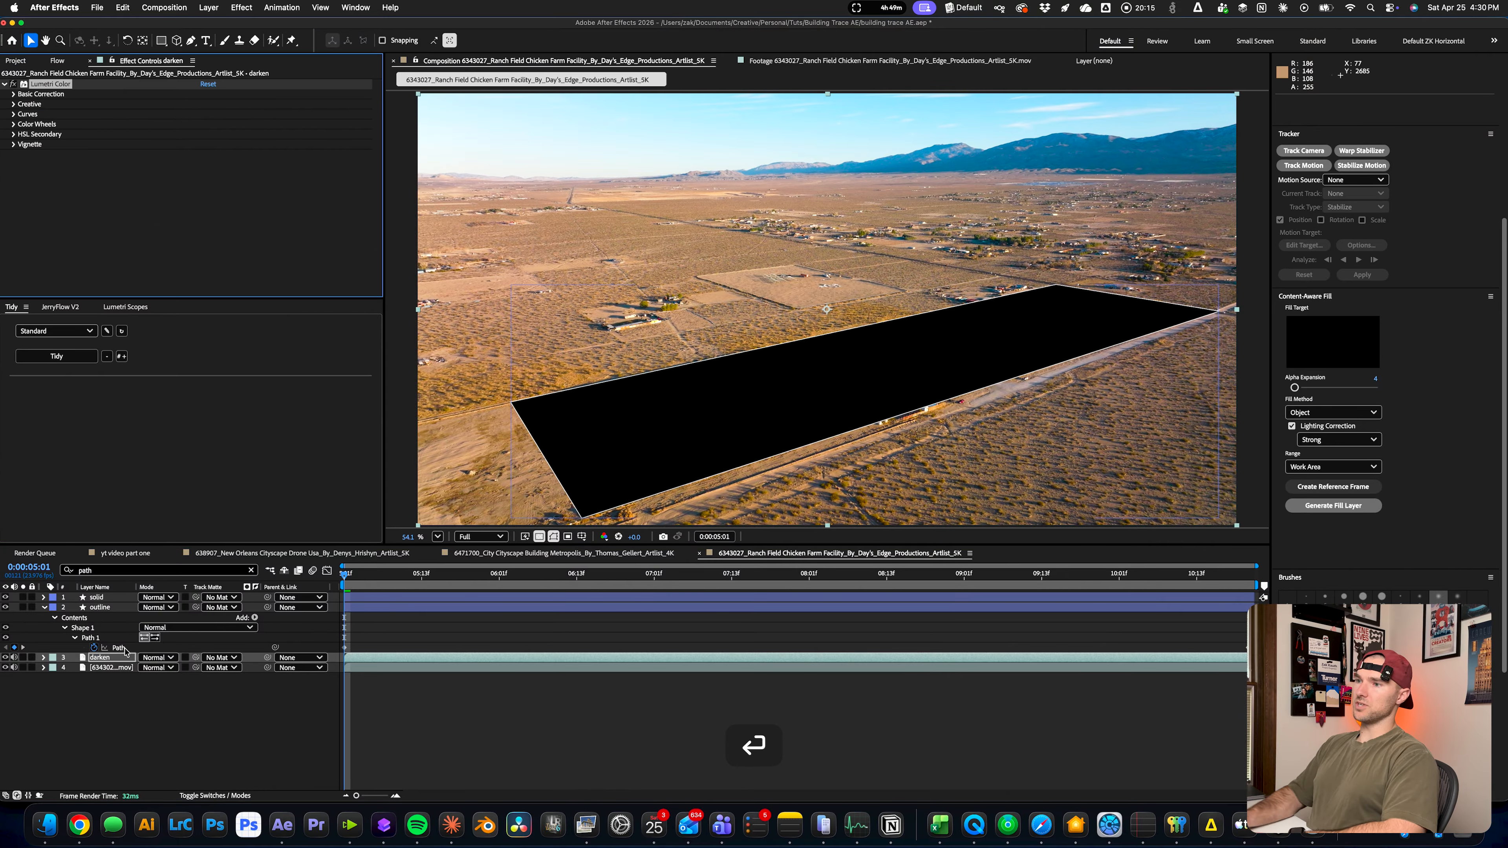
left_click(13, 94)
left_click(43, 184)
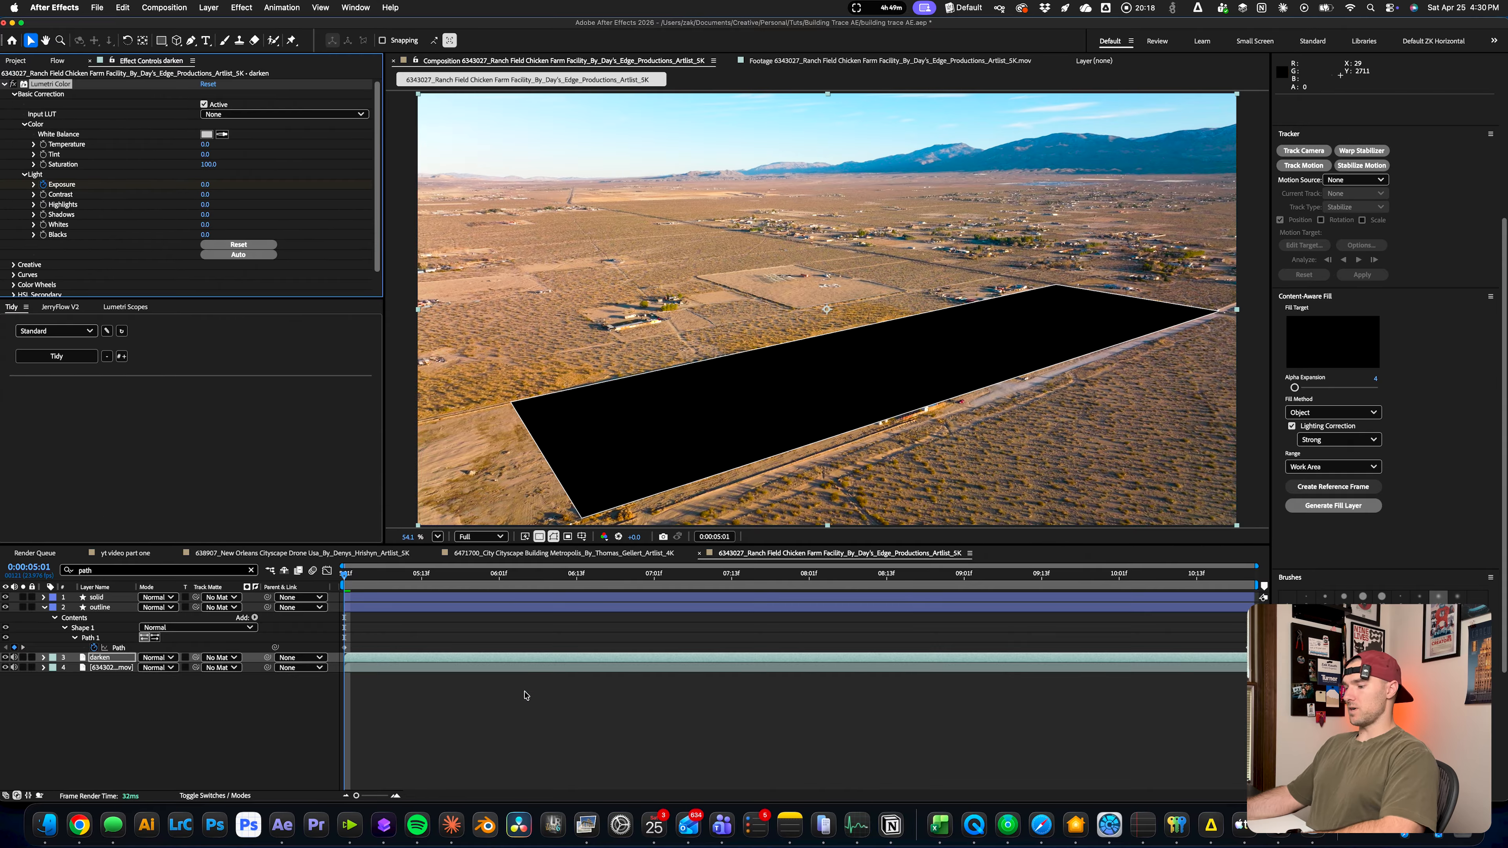
Move the darken layer's first Exposure keyframe to 0:00:07:05 and set Exposure to -3 at 0:00:07:20
key("u")
left_click_drag(345, 637, 441, 637)
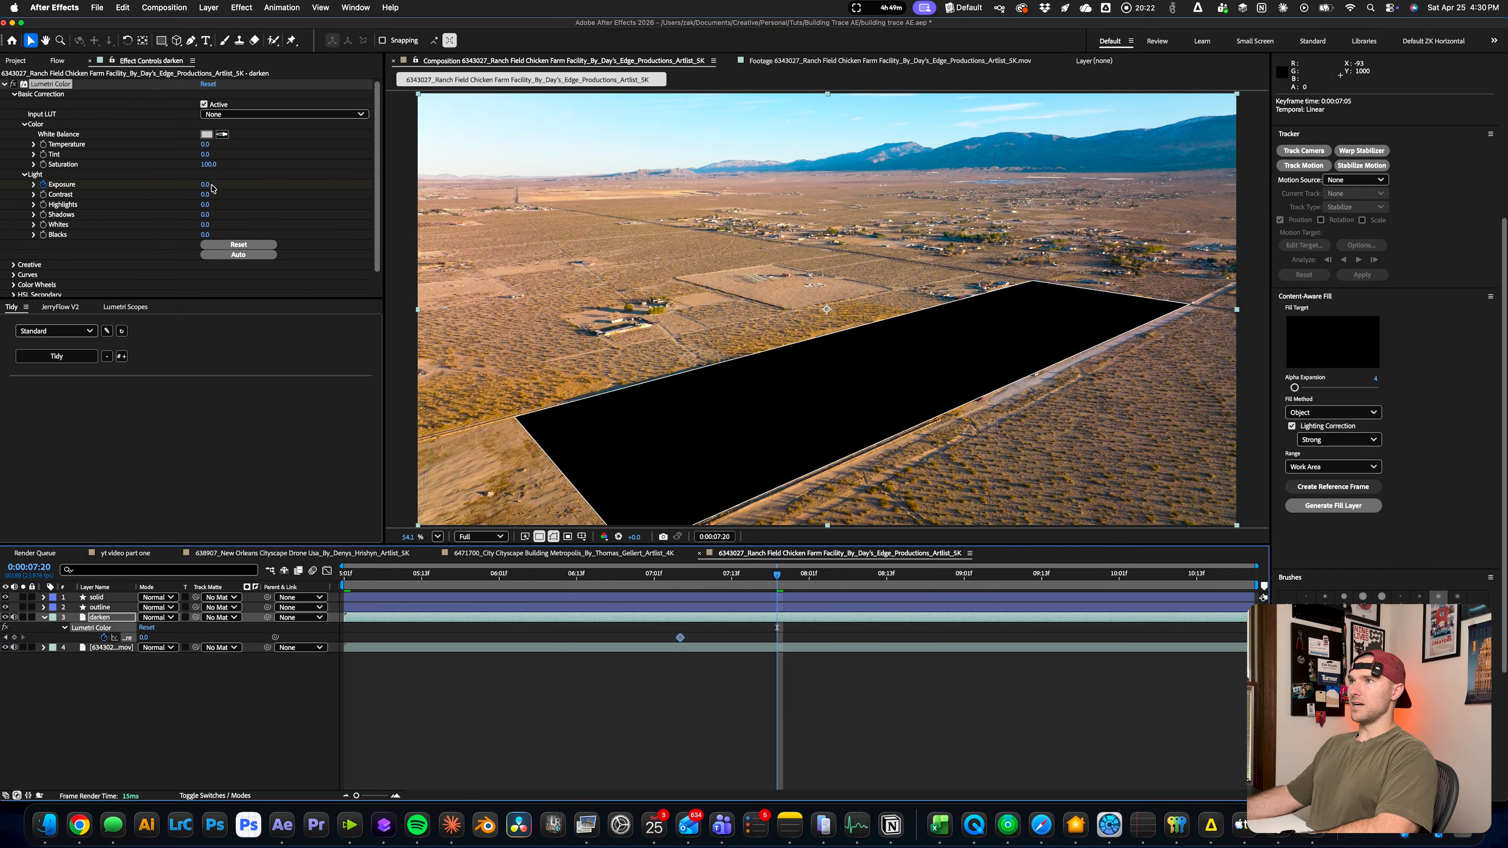
left_click(208, 184)
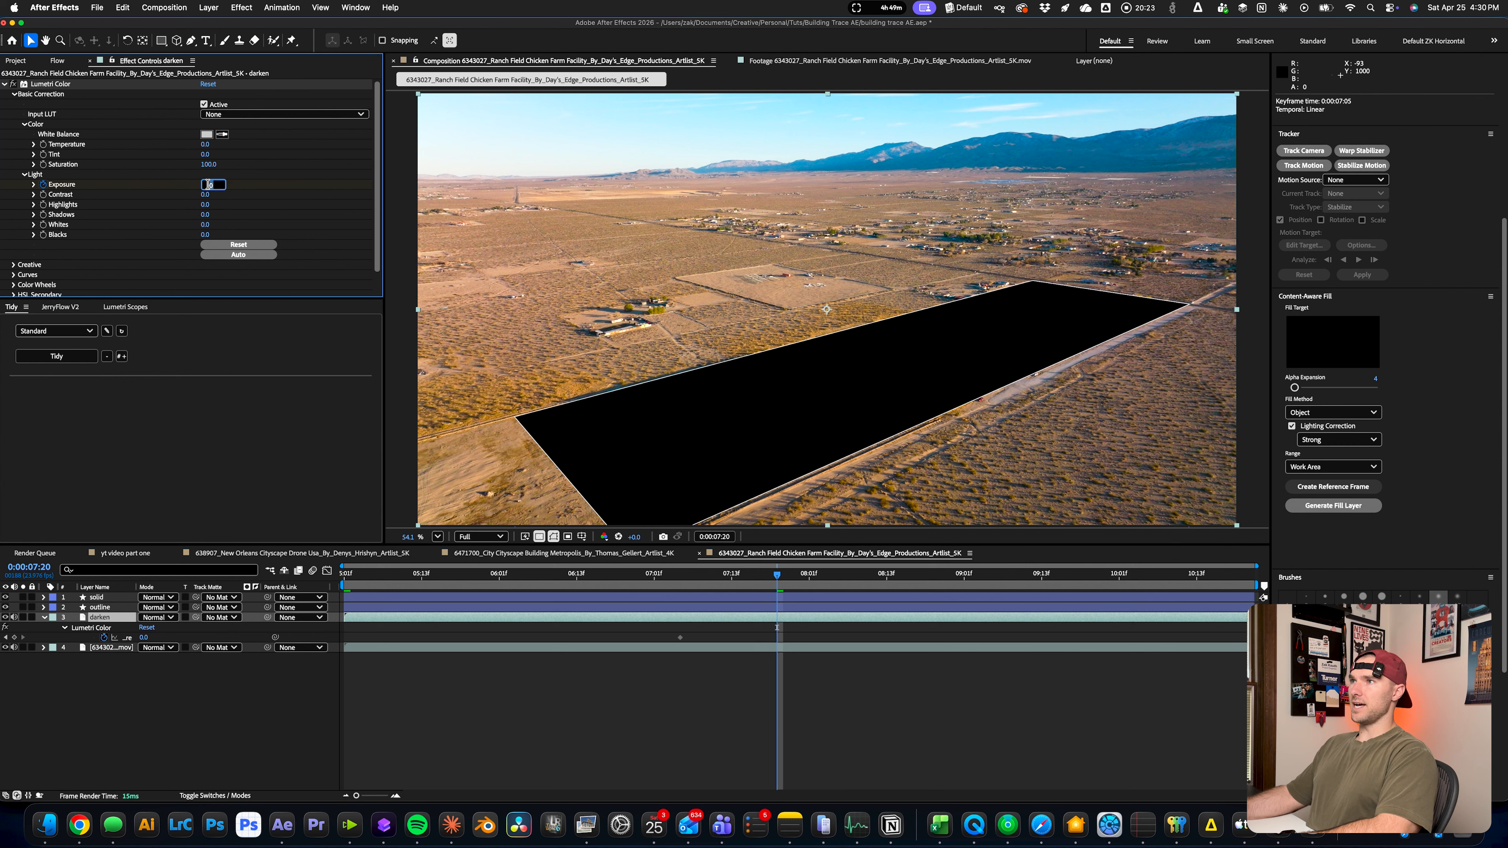
type("-3")
key("Return")
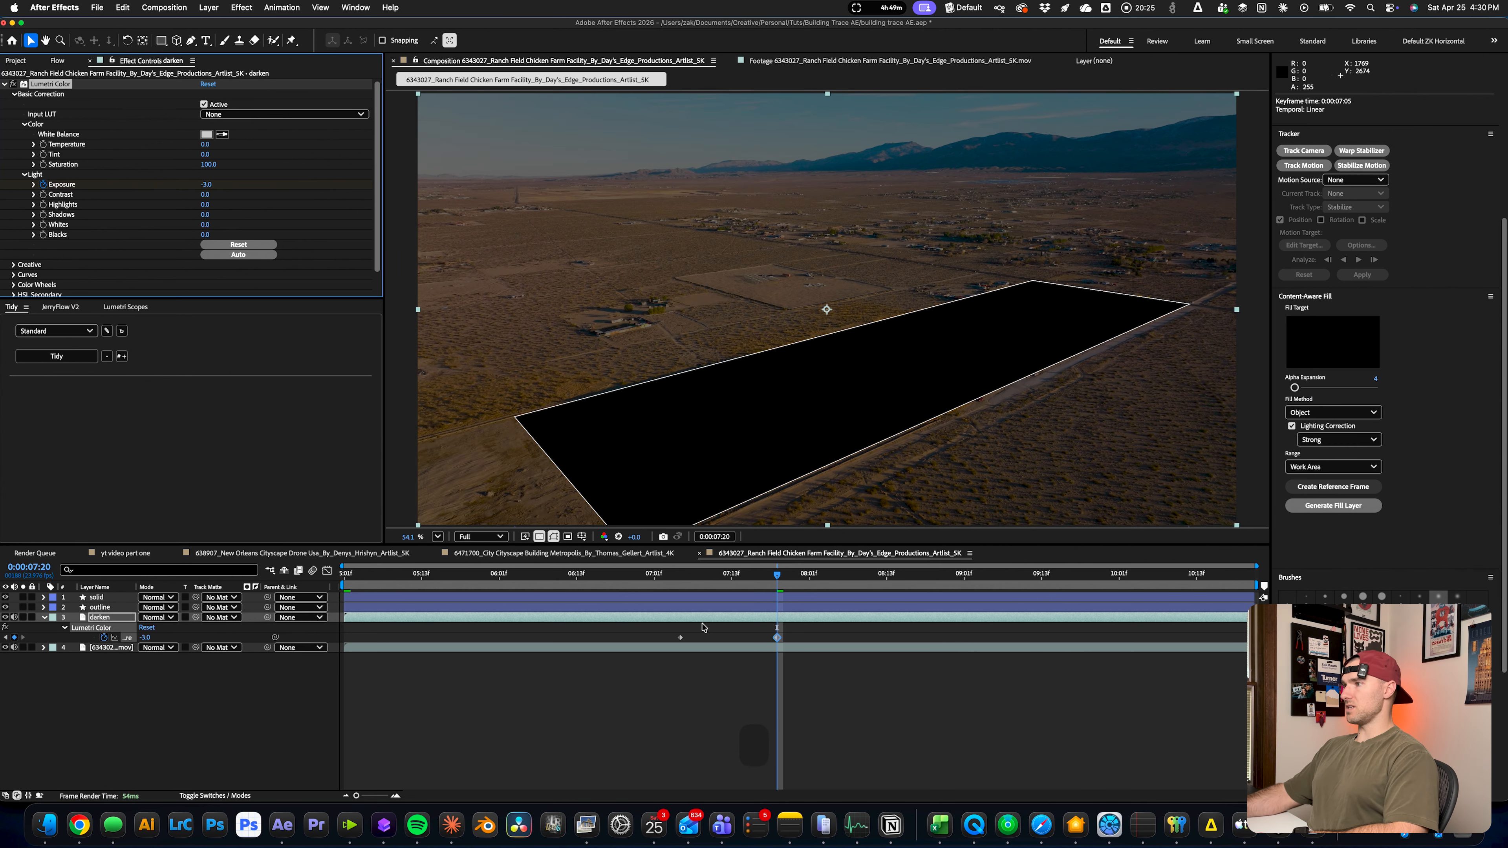
Use the solid layer as the darken layer's inverted track matte and scrub through the darkening
left_click_drag(778, 575, 738, 574)
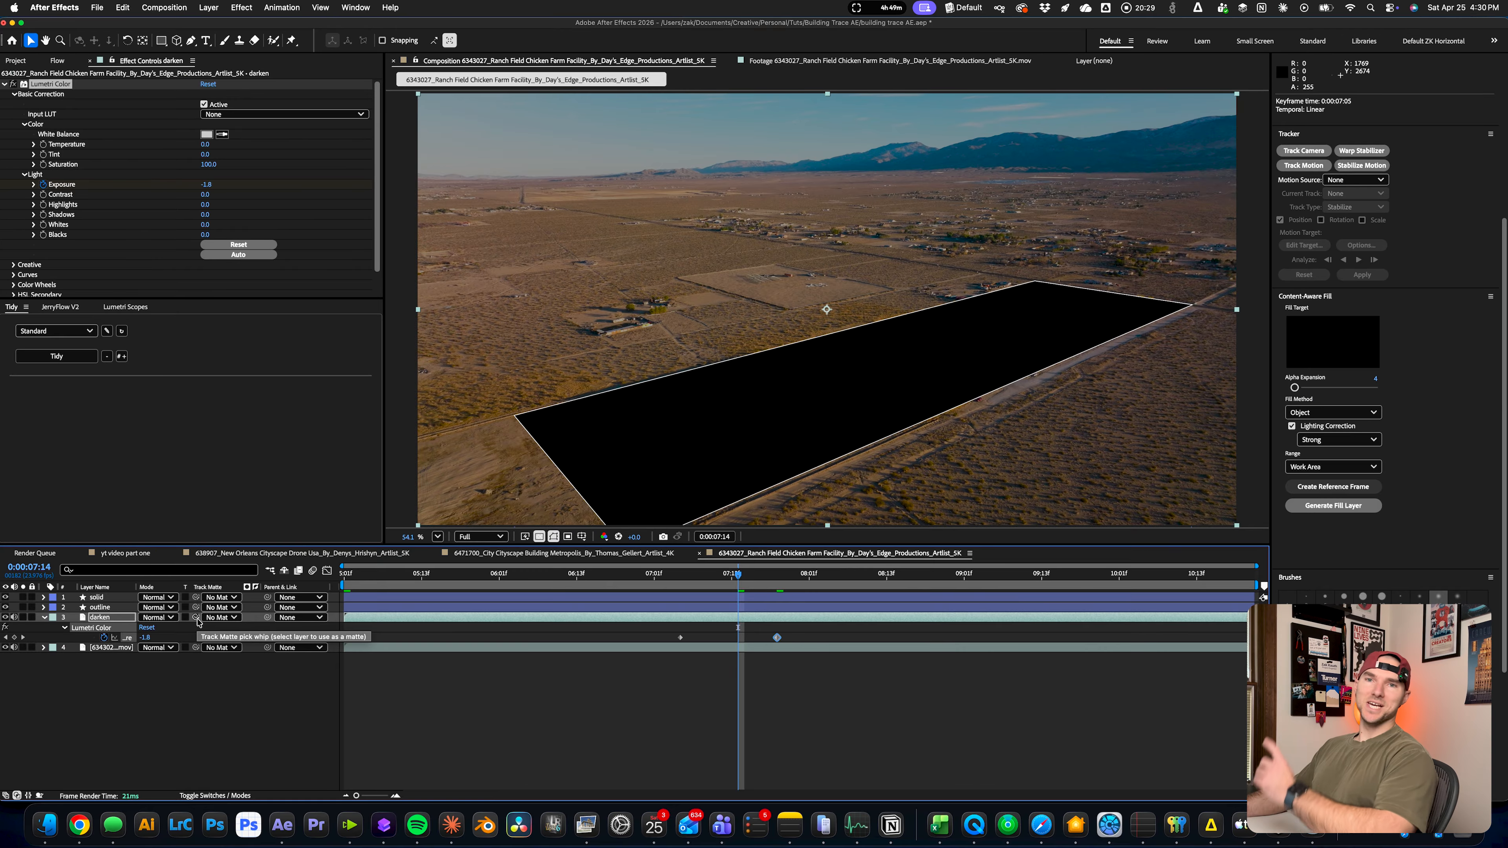
left_click_drag(156, 619, 113, 599)
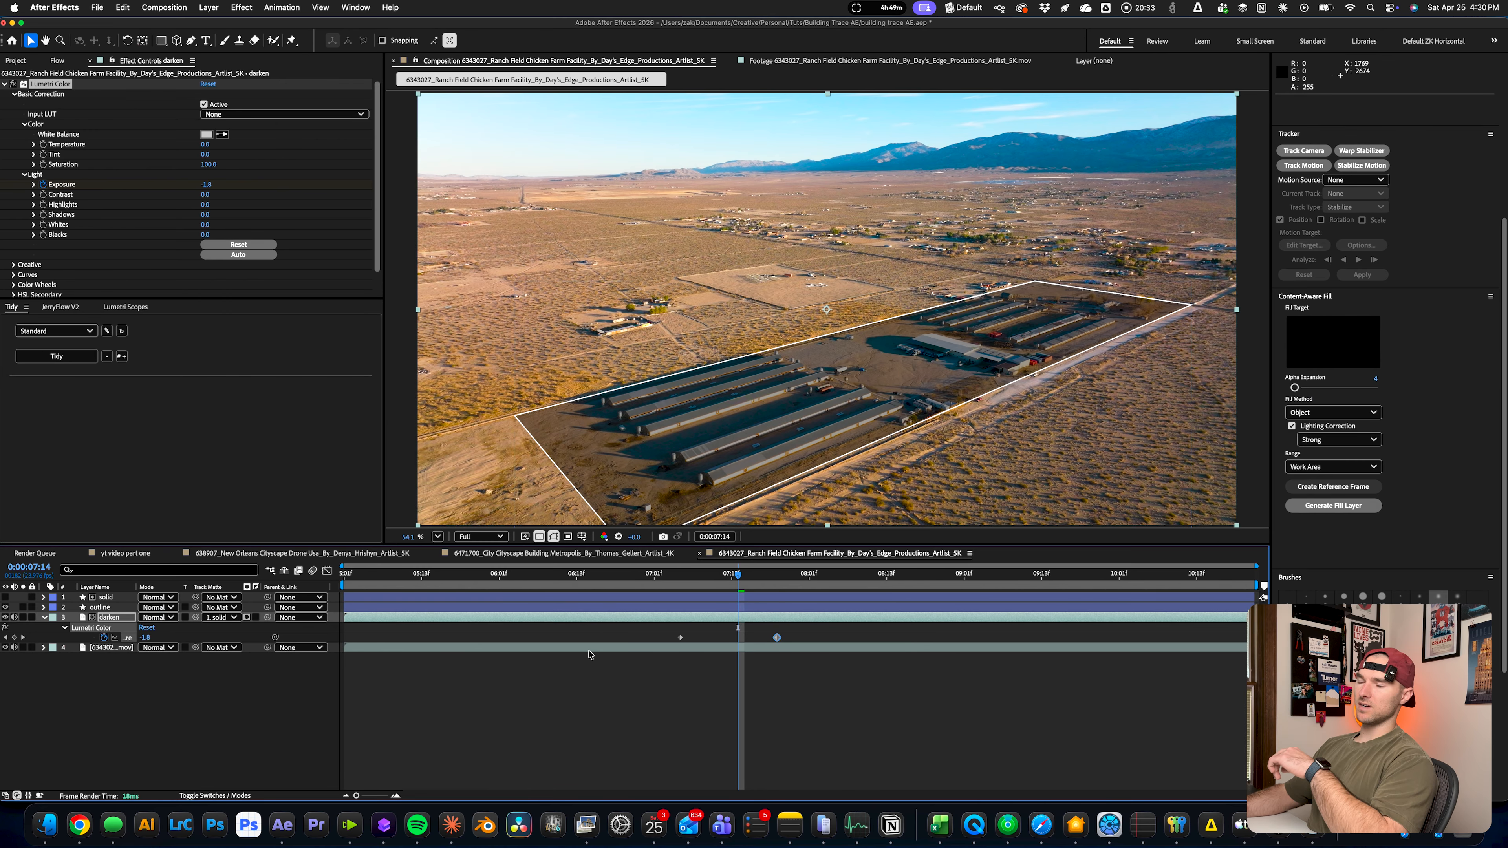
left_click(256, 617)
left_click_drag(738, 575, 558, 575)
Apply Deep Glow 2 to the outline layer with a radius of 250 and an exposure of 0.5
left_click(747, 609)
key("ctrl+space")
type("deep")
key("Return")
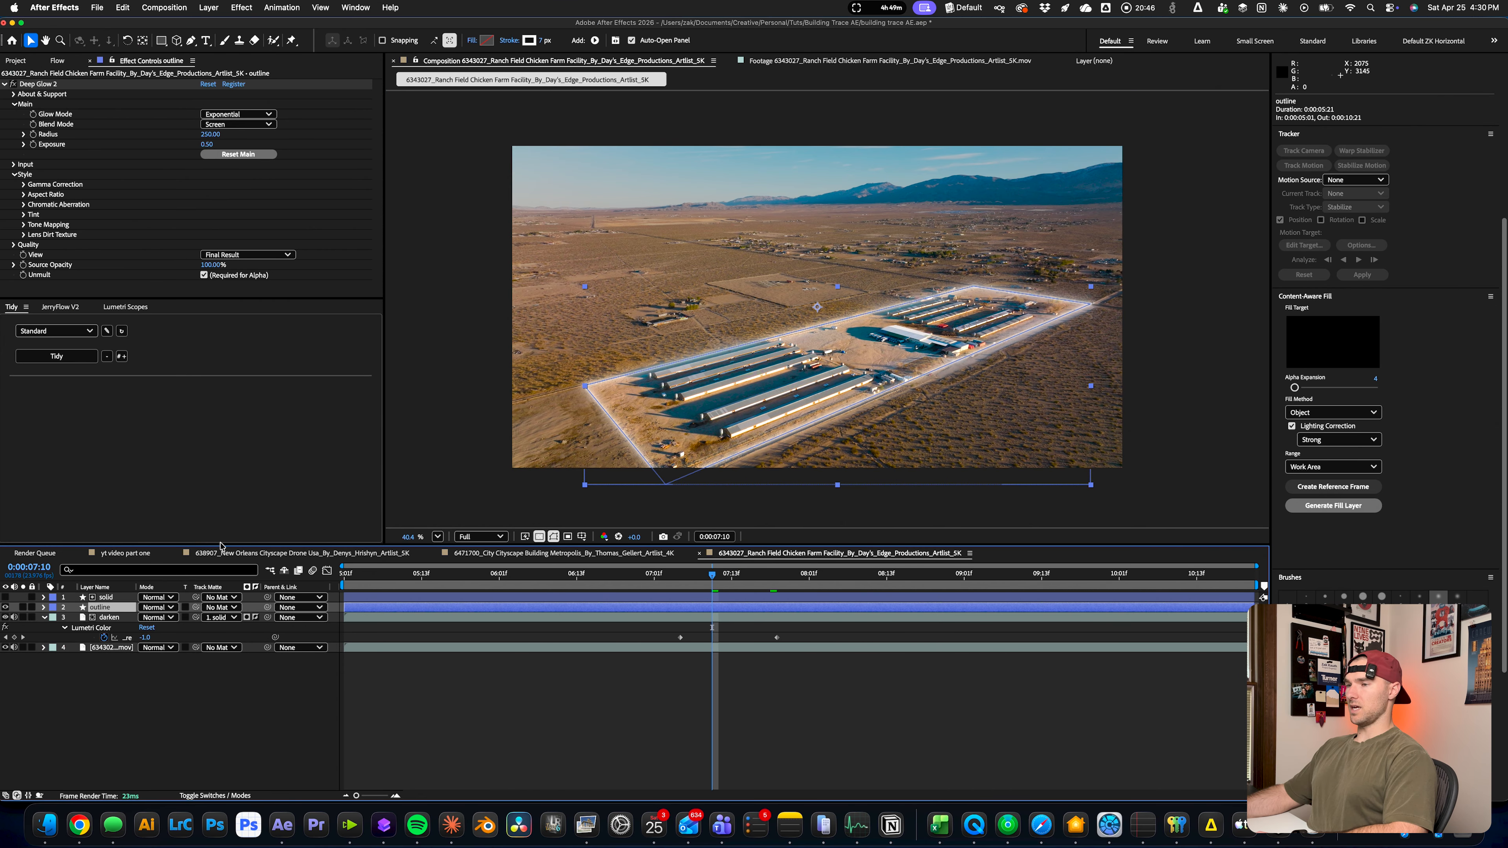
Add Trim Paths to the outline layer, with eased End and darken Exposure keyframes starting at 0:00:07:10, and preview the animation
key("ctrl+space")
type("trim")
key("Return")
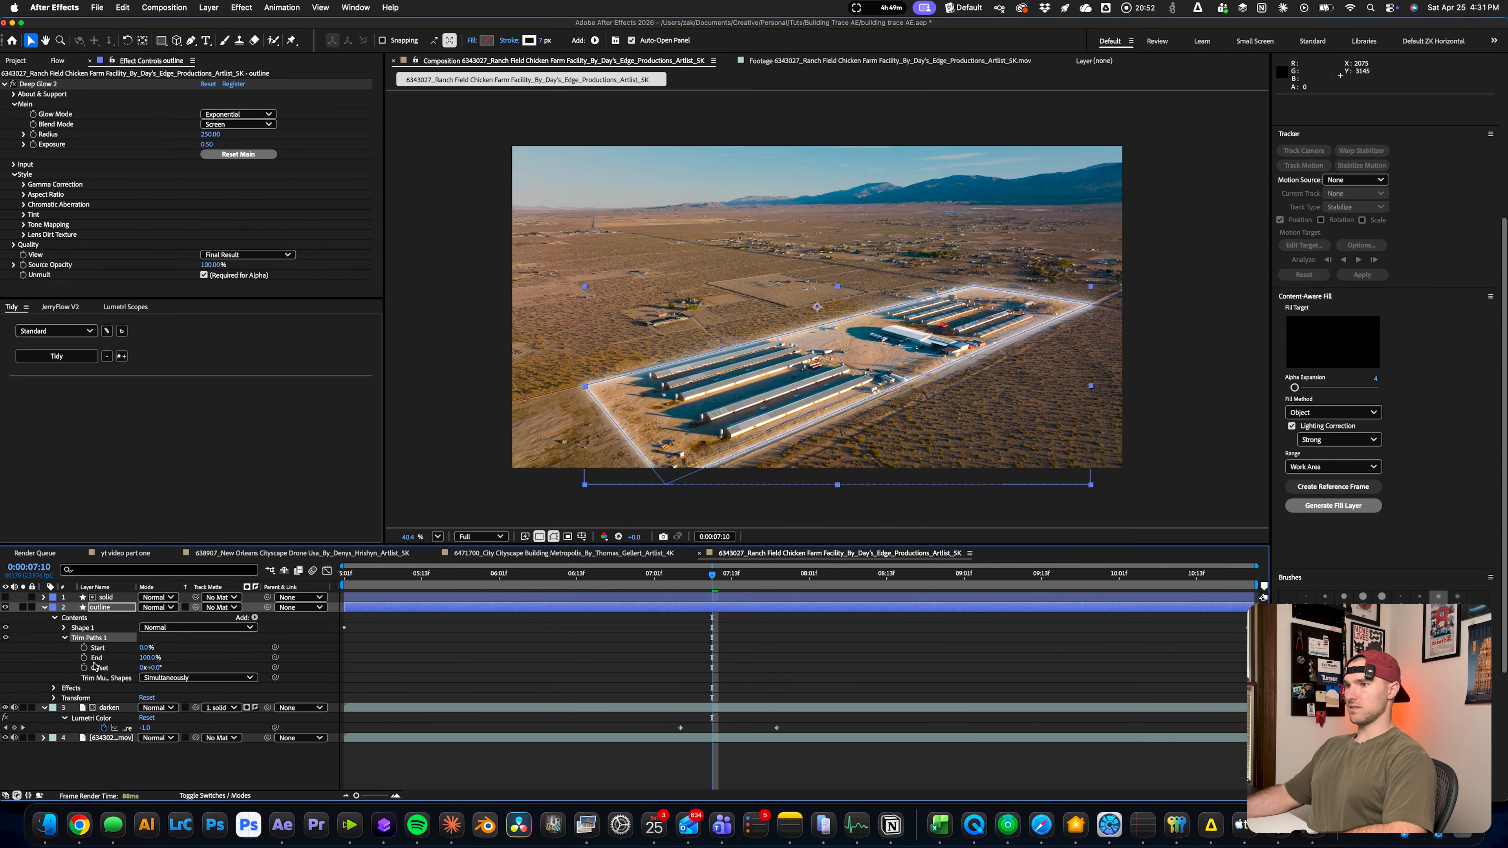
key("F9")
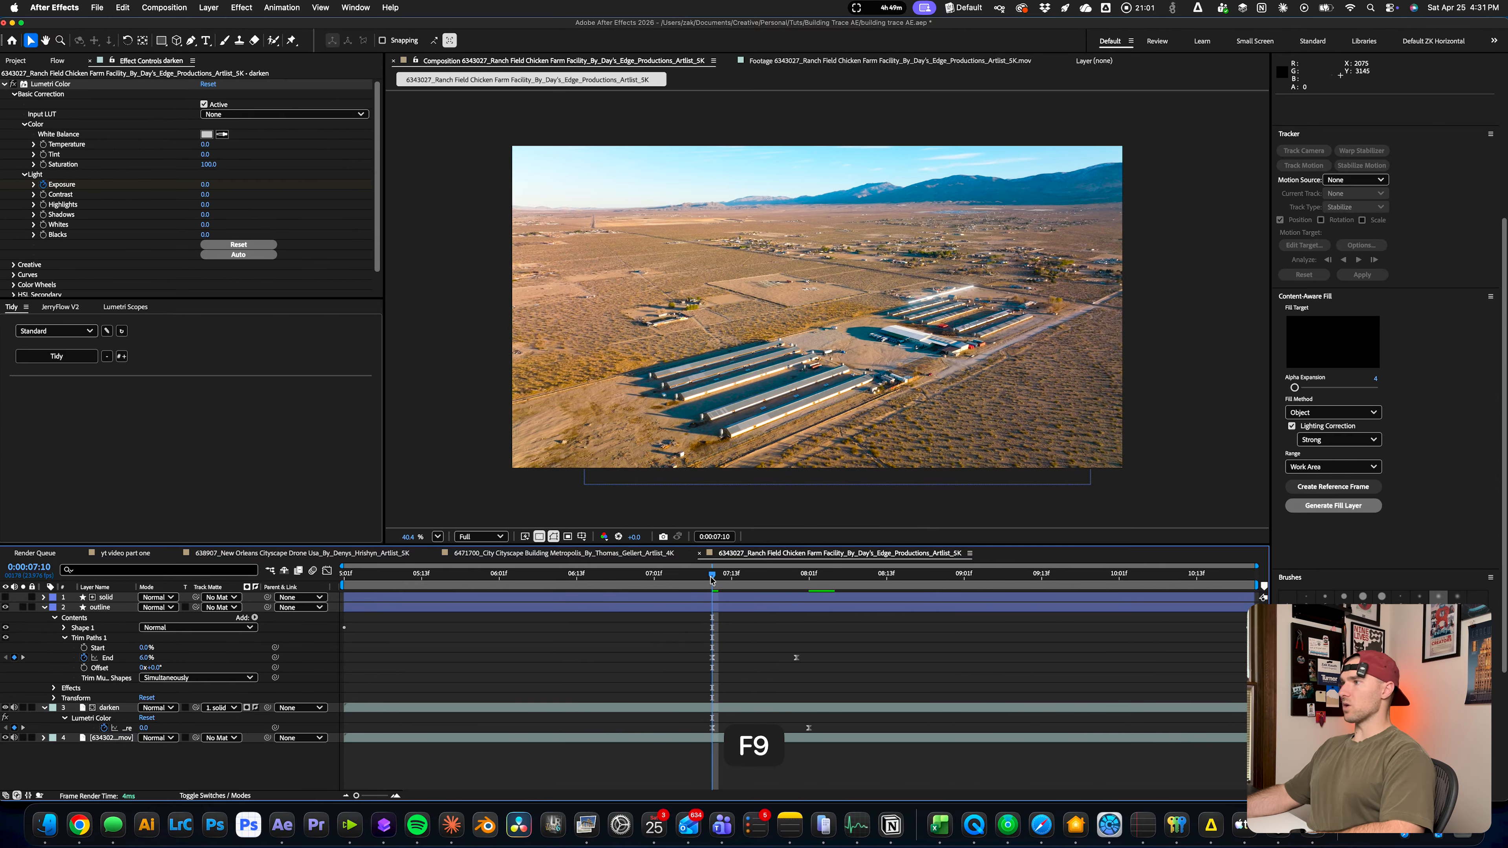
key("space")
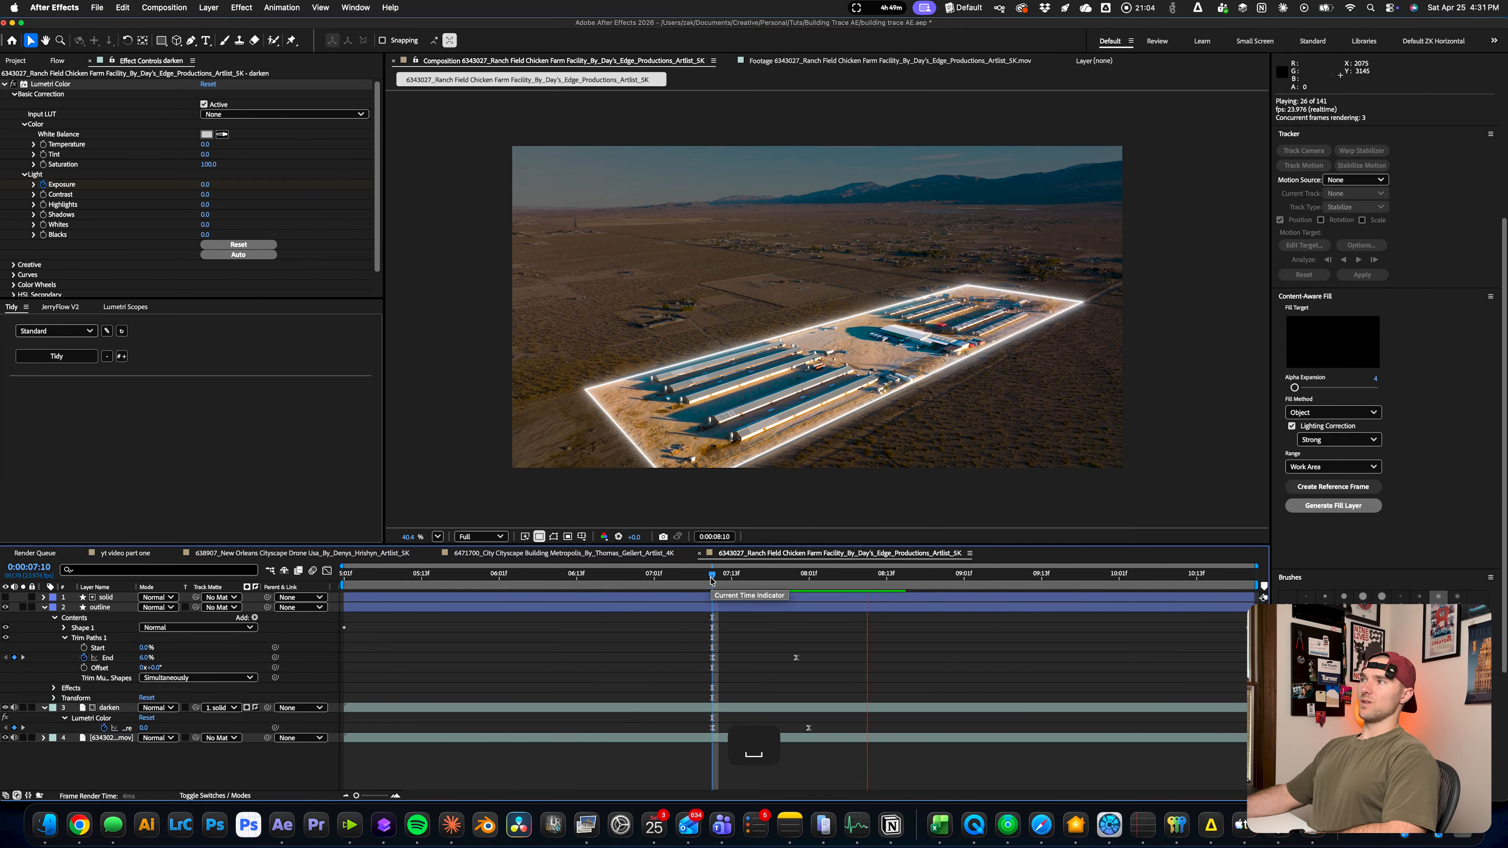